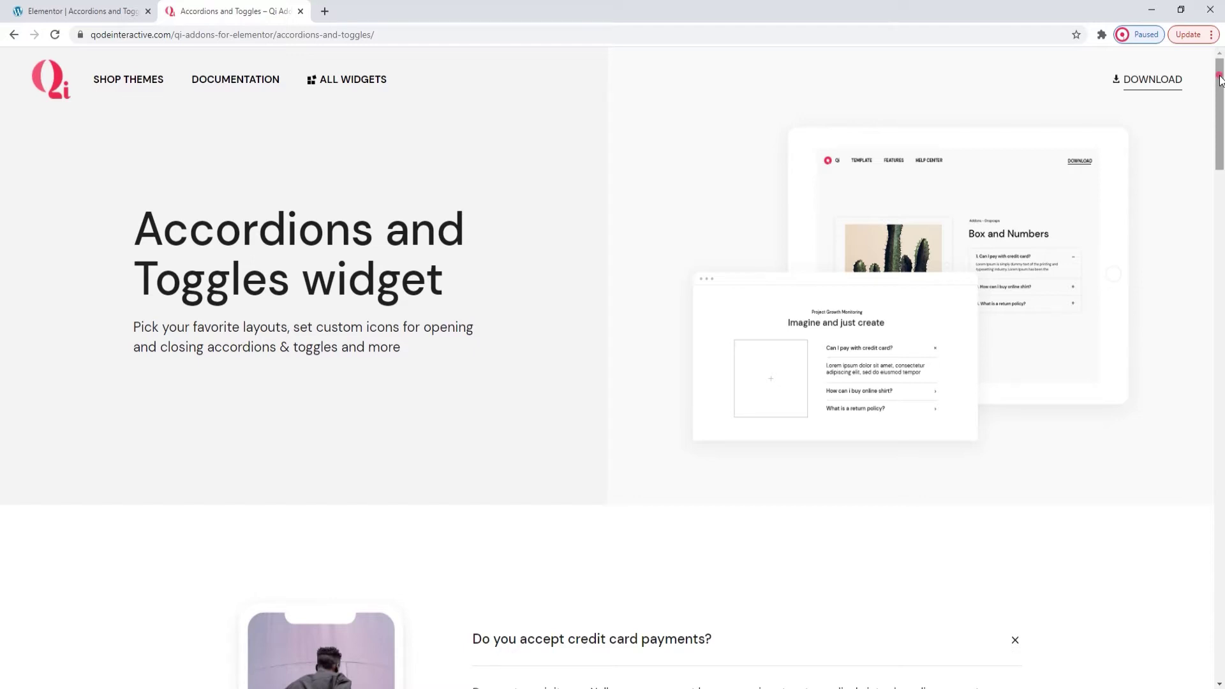
- Expand the four FAQ questions on the Qi Addons accordions demo page
left_click_drag(1219, 79, 1221, 157)
left_click(966, 350)
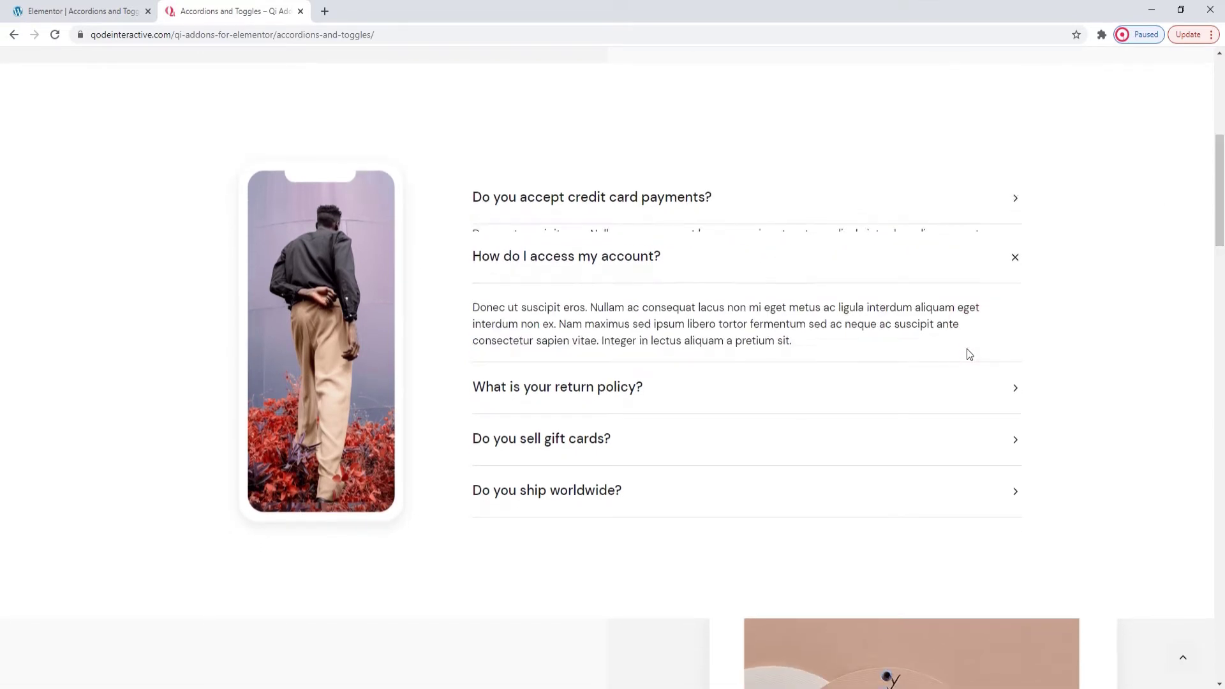
left_click(951, 375)
left_click(944, 425)
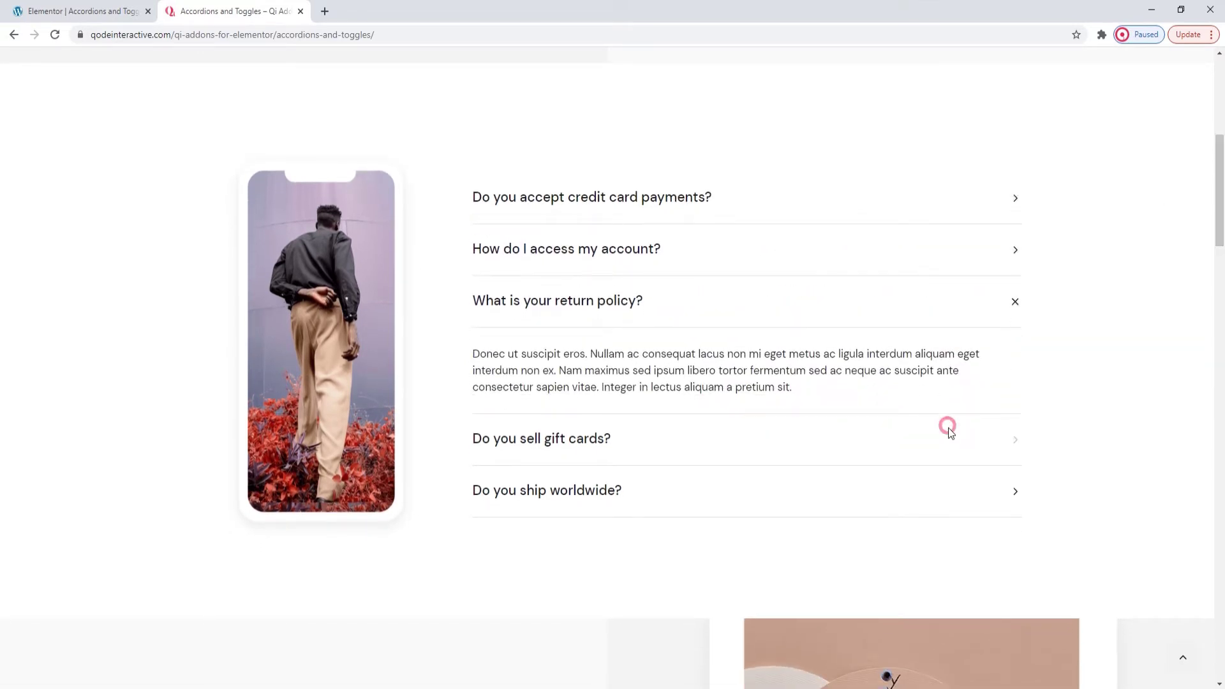
left_click(948, 488)
- Scroll down to the Boxes and borders example, then switch to the Elementor editor tab
left_click_drag(1220, 176, 1221, 533)
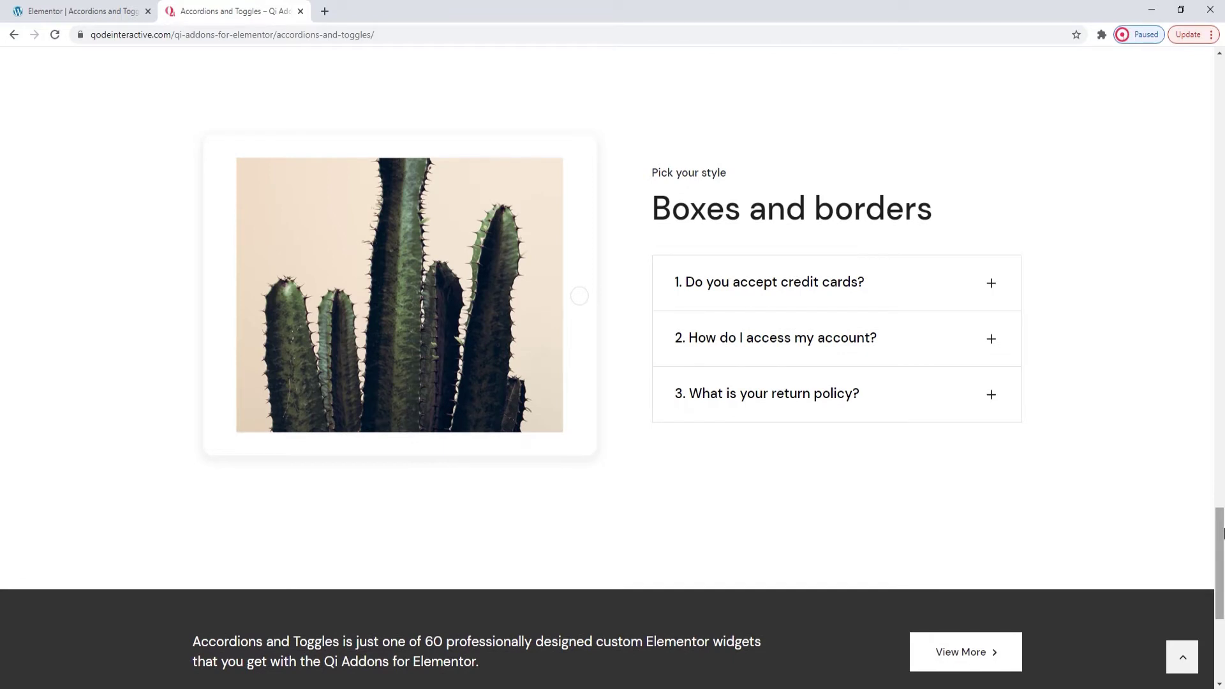
left_click_drag(1222, 534, 1222, 534)
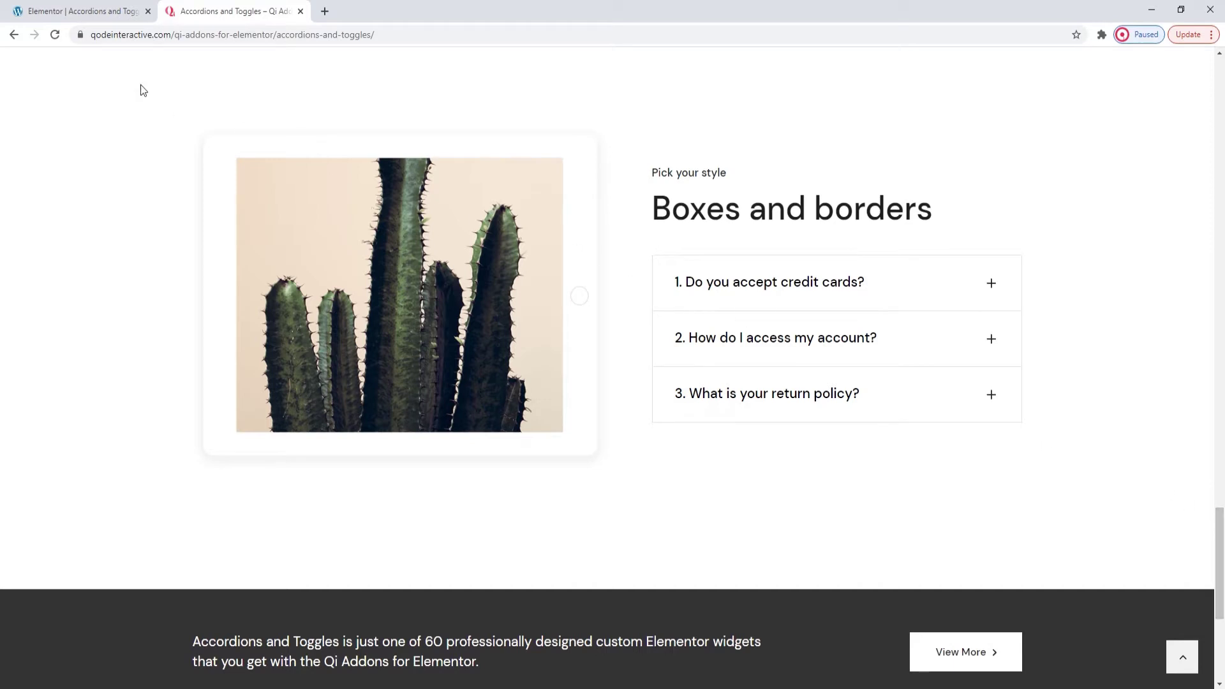
left_click(86, 12)
- Search 'accordions' and drop the Accordions and Toggles widget into the empty section
left_click(118, 121)
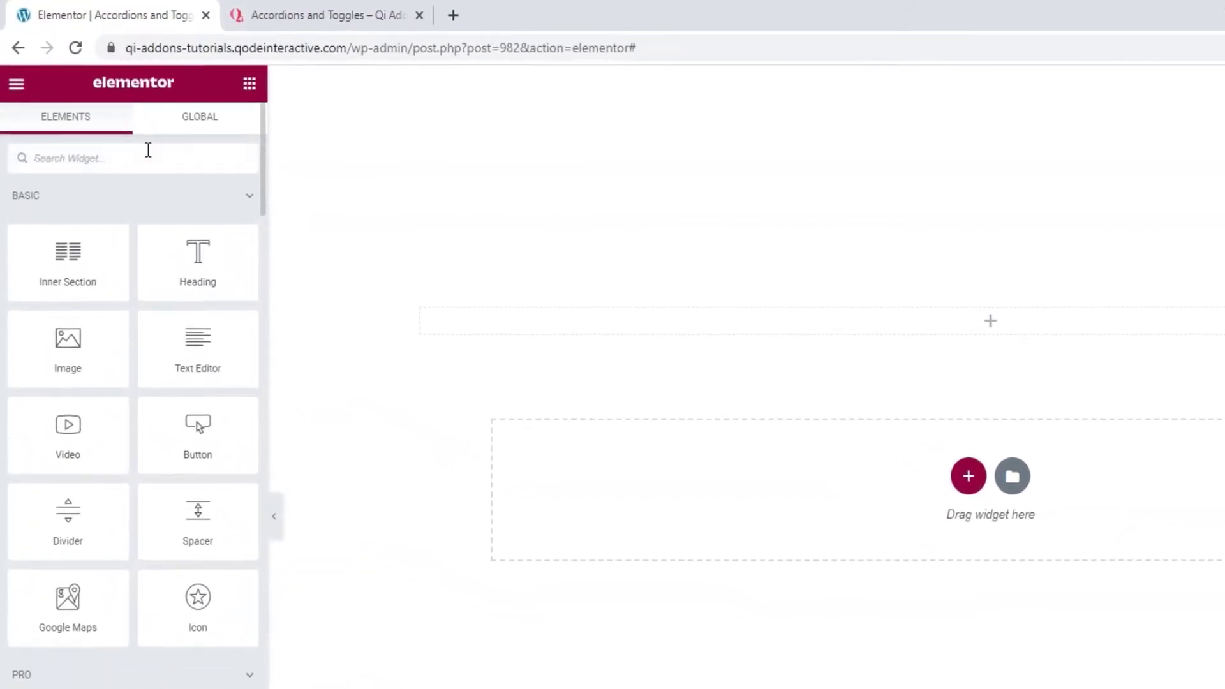
type("accordion")
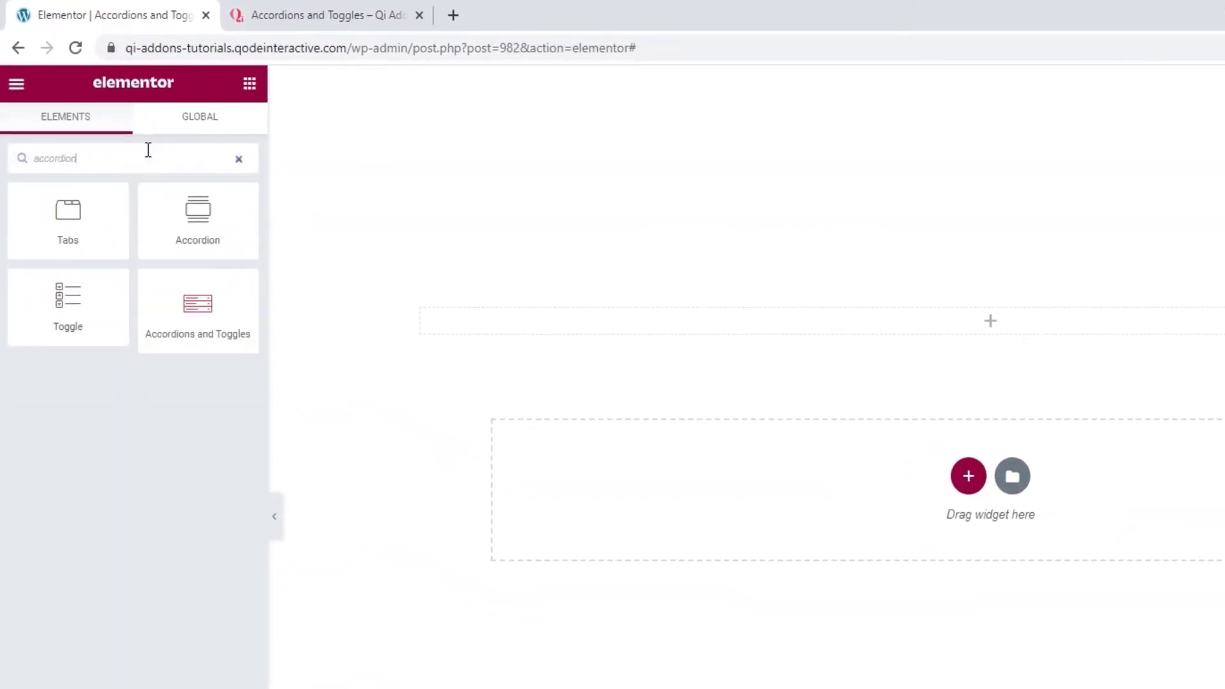
type("s")
left_click_drag(69, 220, 558, 331)
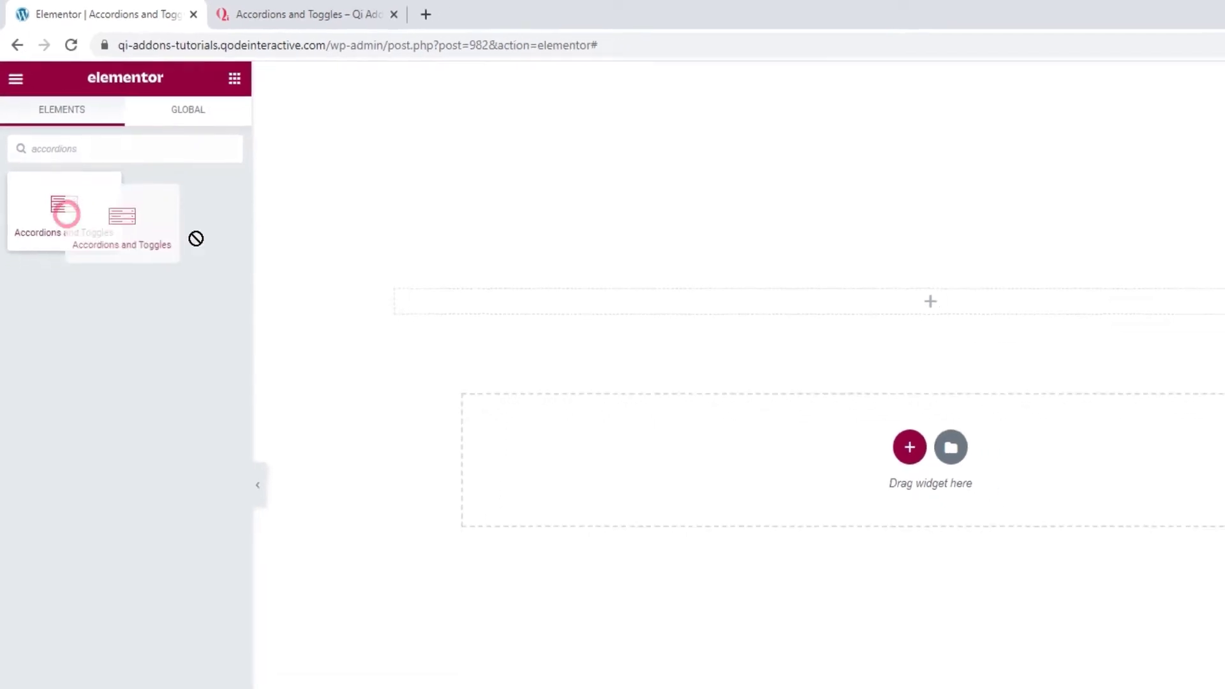
left_click_drag(399, 237, 400, 239)
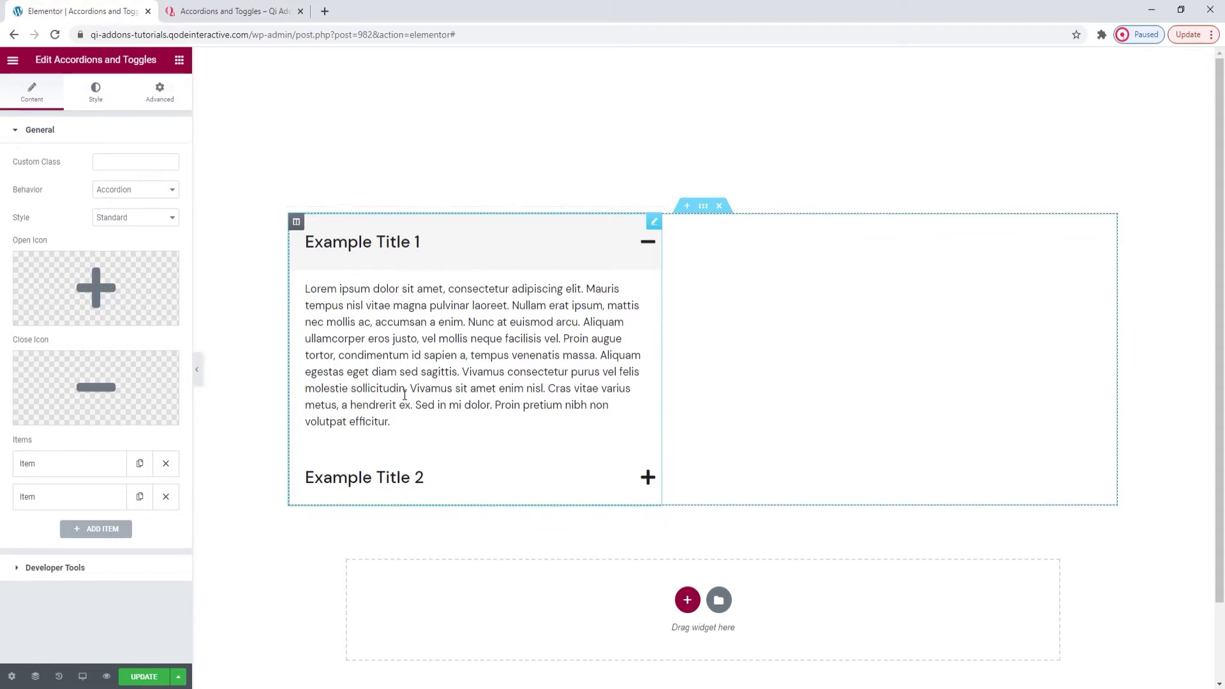
- Set Behavior to Toggle and check that Example Title 1 and 2 open independently
left_click(393, 477)
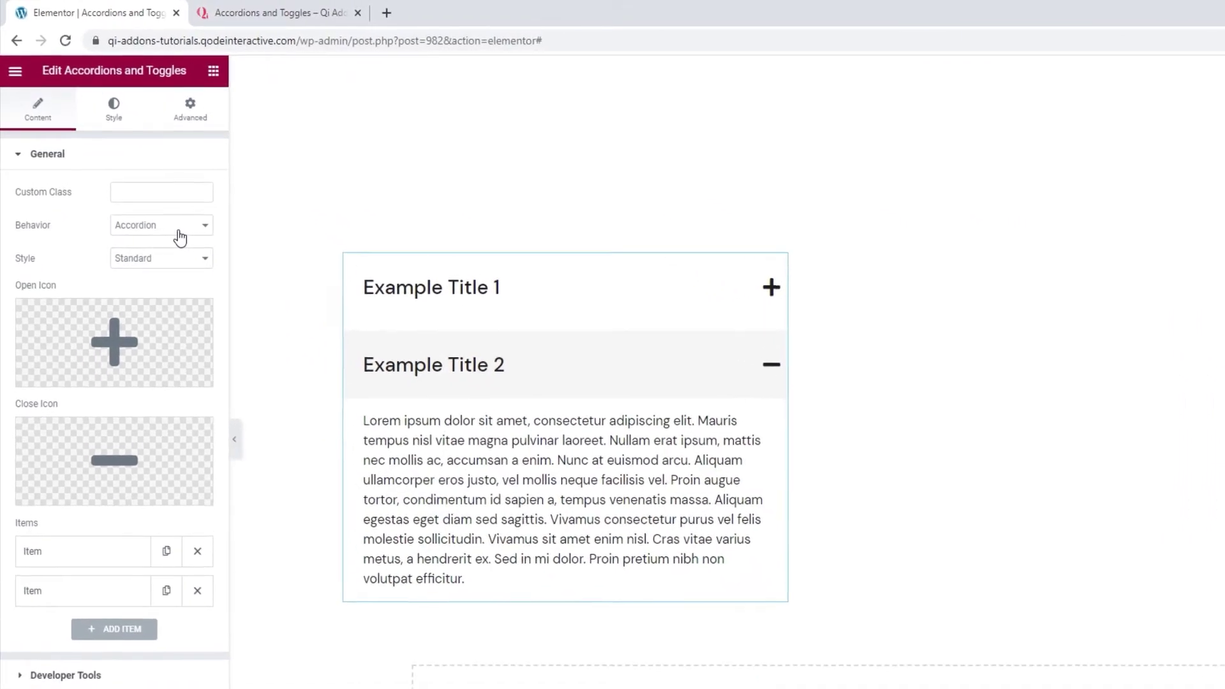
left_click(180, 237)
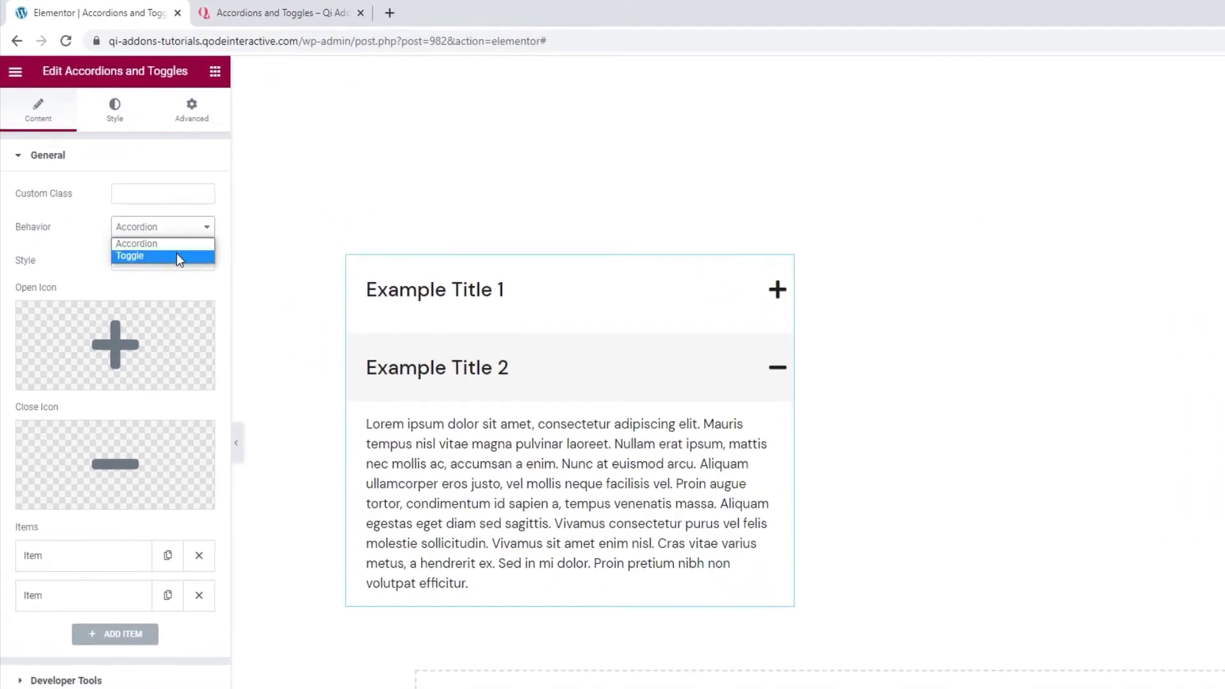
left_click(177, 255)
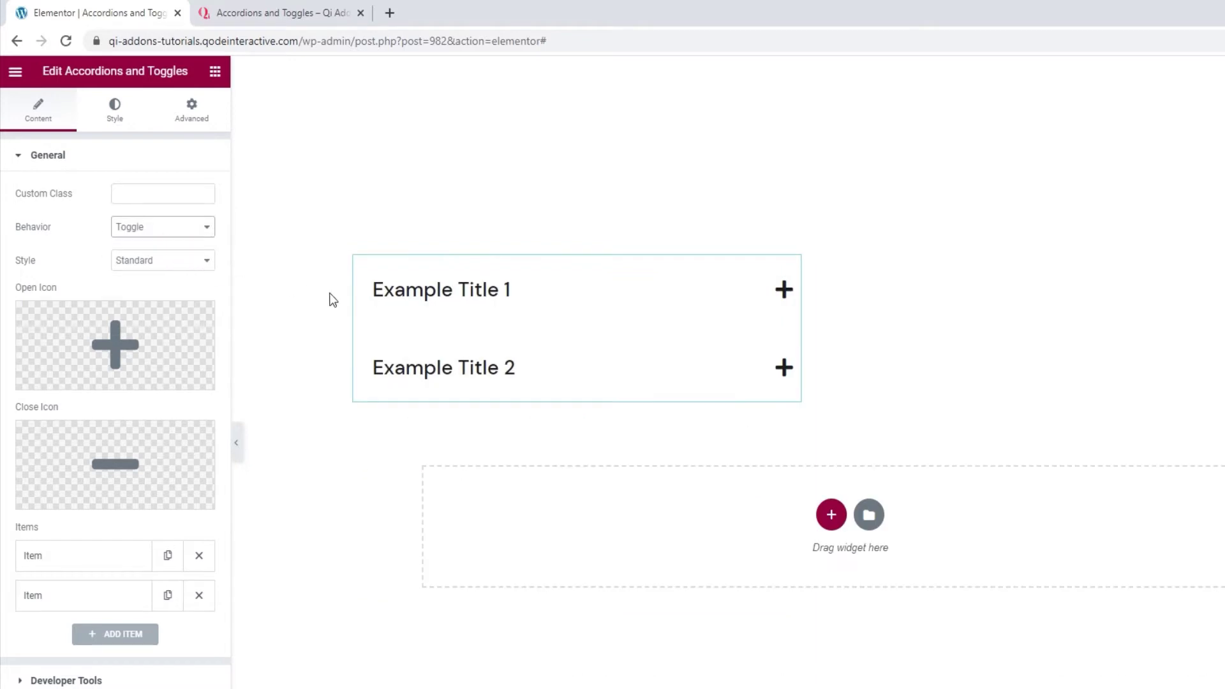
left_click(411, 310)
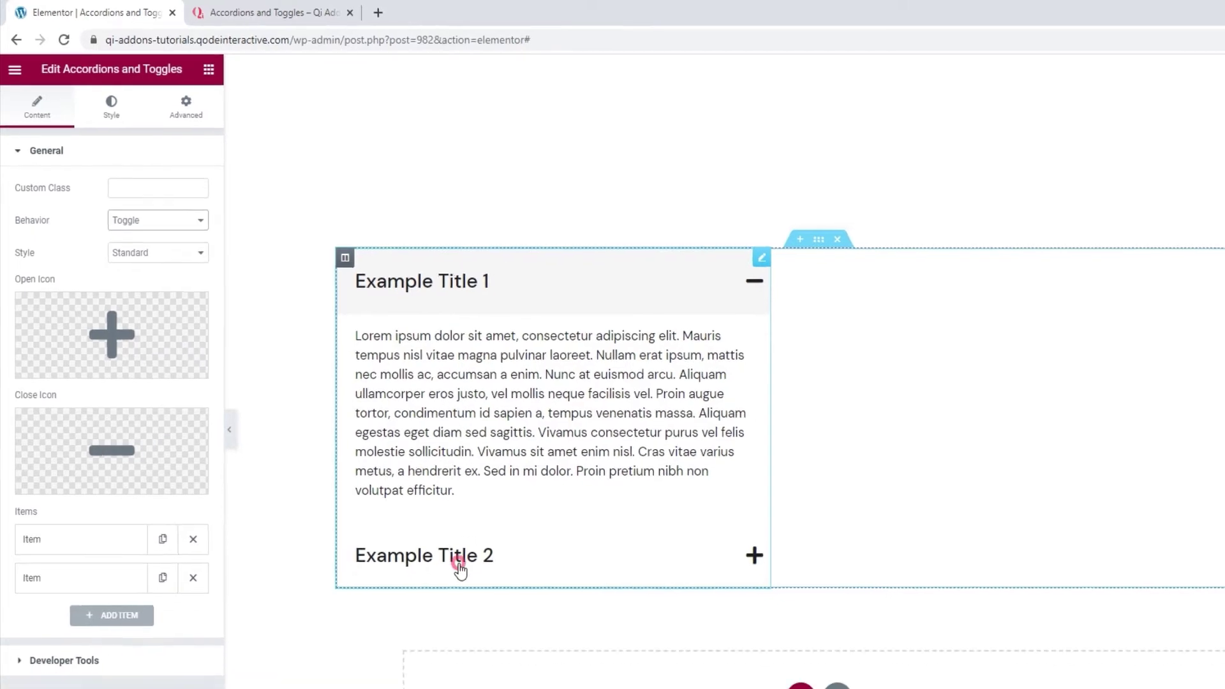
left_click(460, 569)
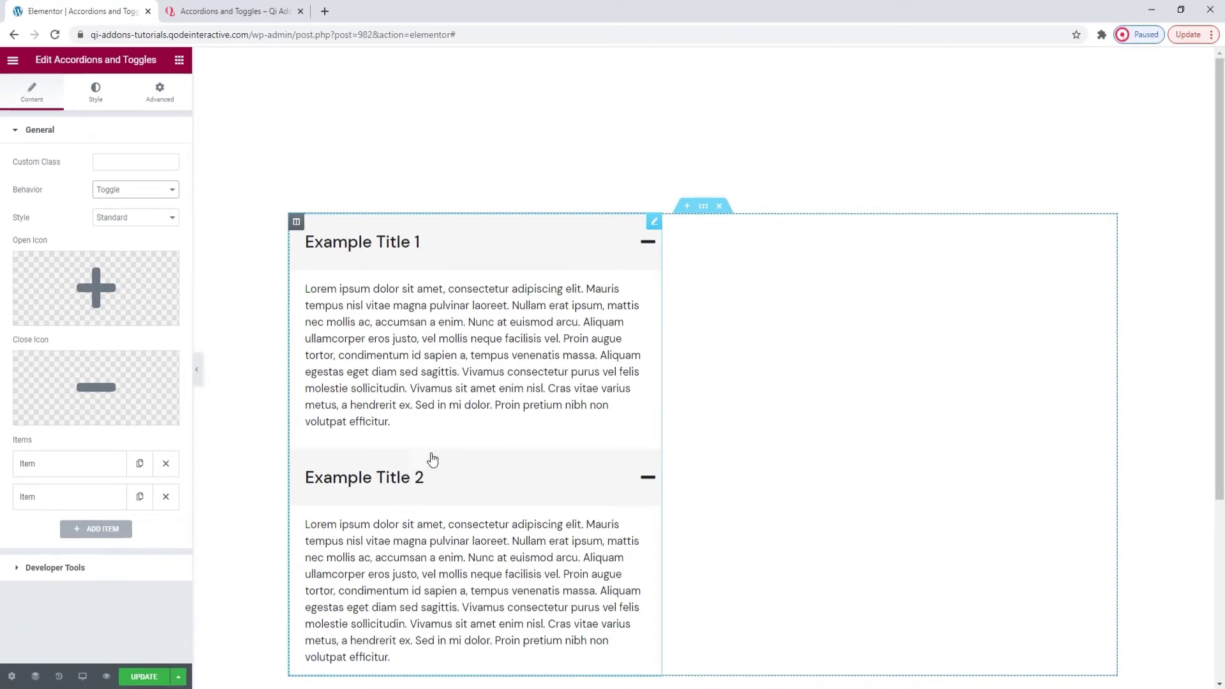
scroll(446, 446, "down", 1)
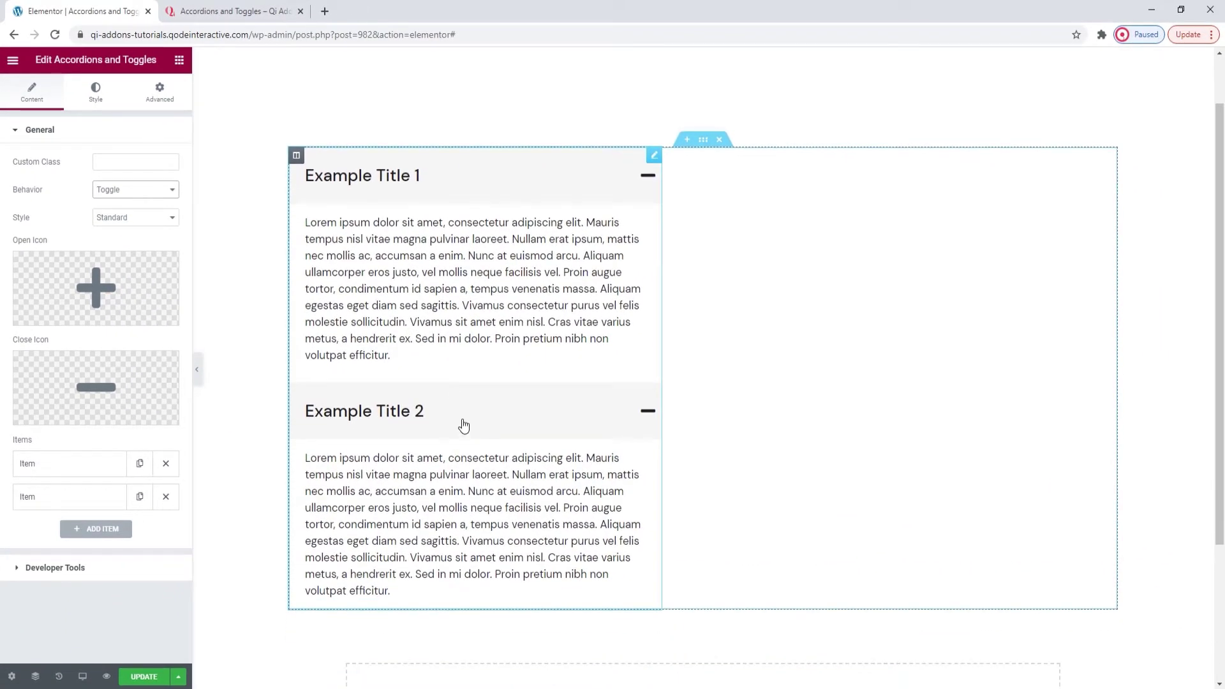
left_click(464, 426)
left_click(449, 193)
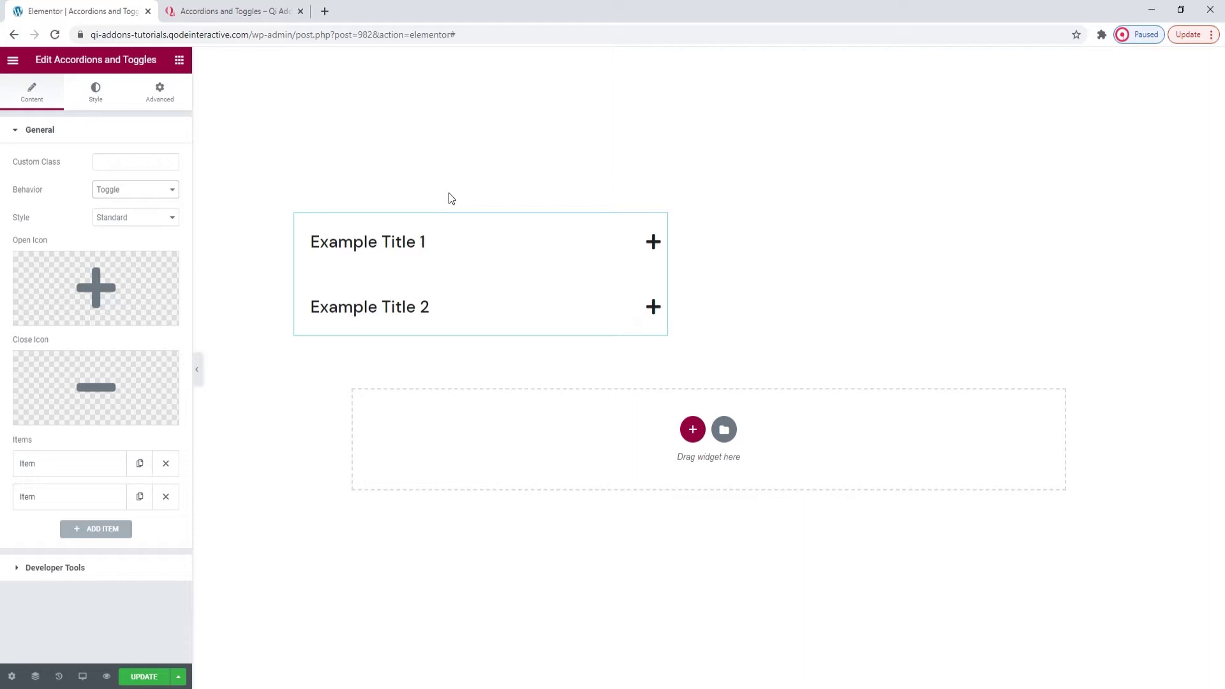
- Set Behavior back to Accordion and try the Boxed and Border Top styles
left_click(151, 195)
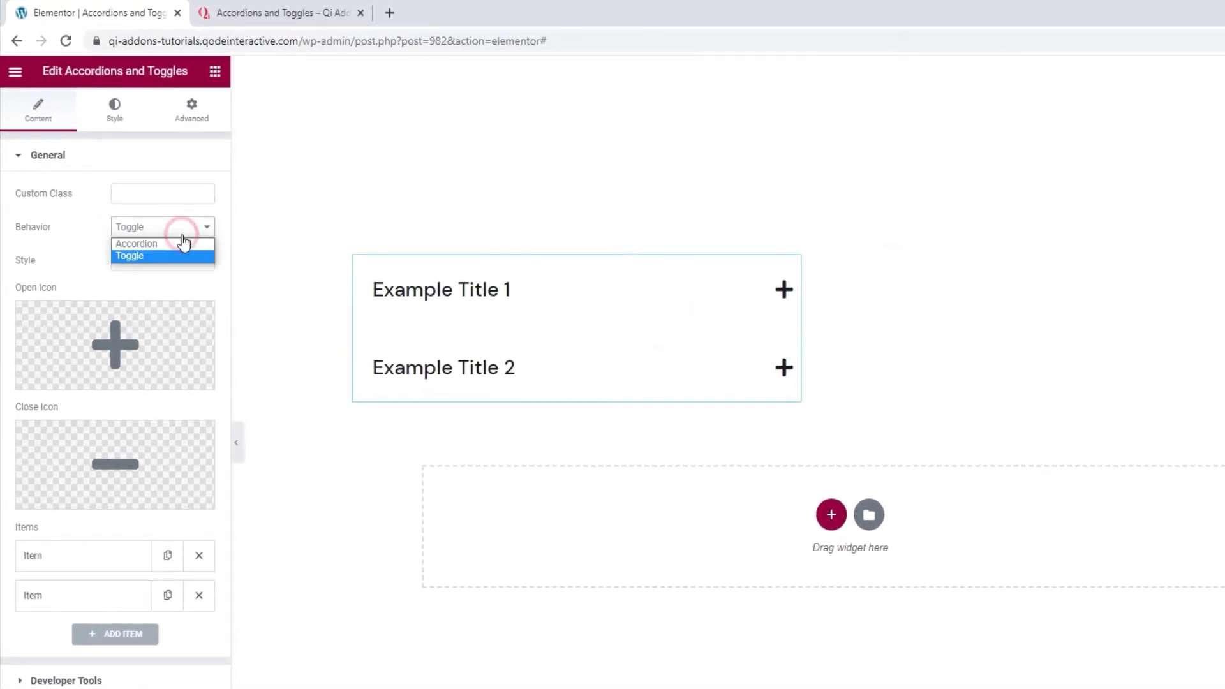
left_click(178, 243)
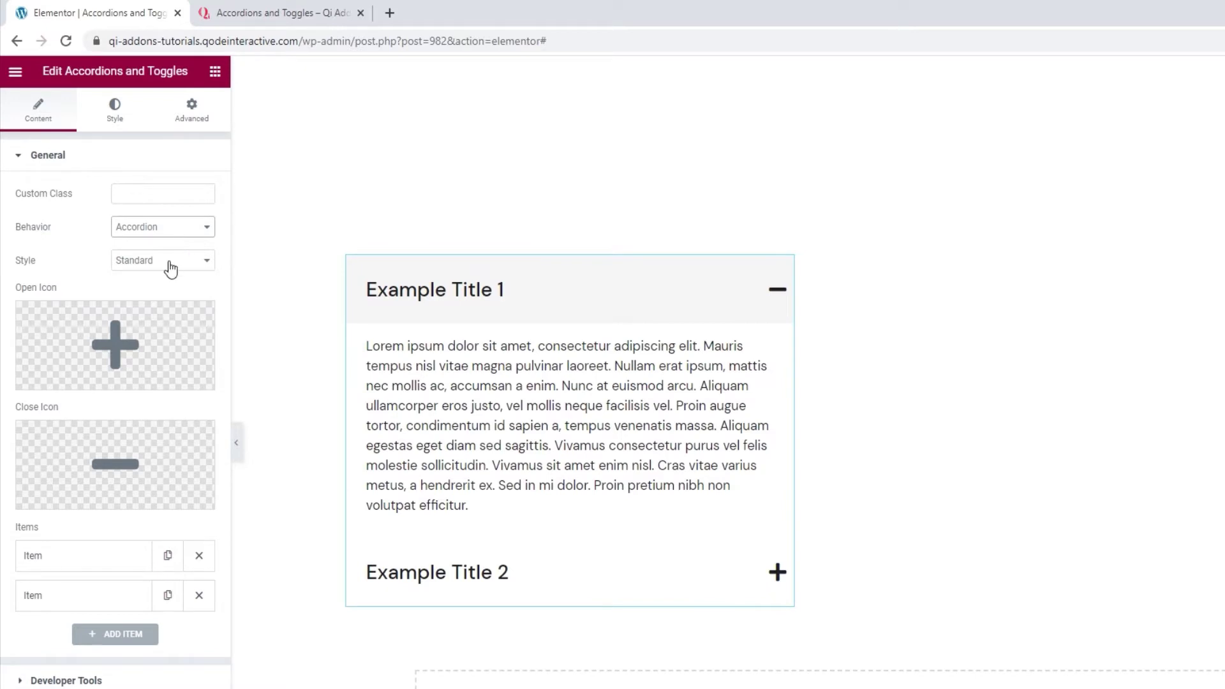
left_click(170, 262)
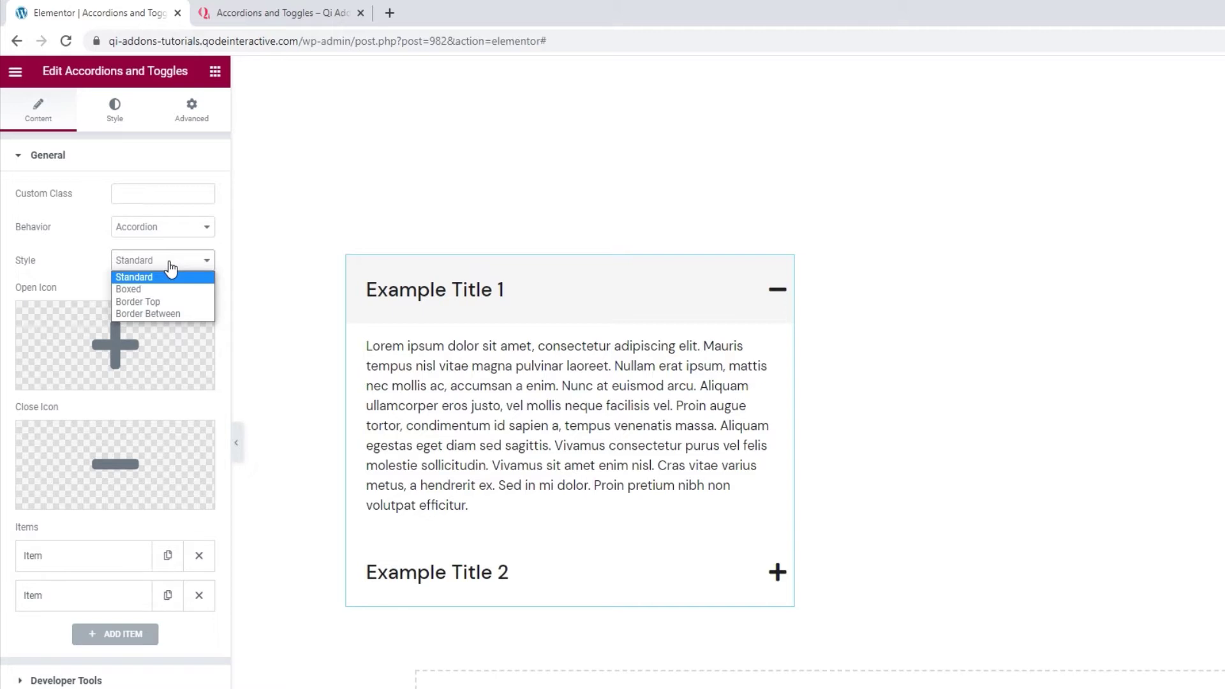
left_click(162, 289)
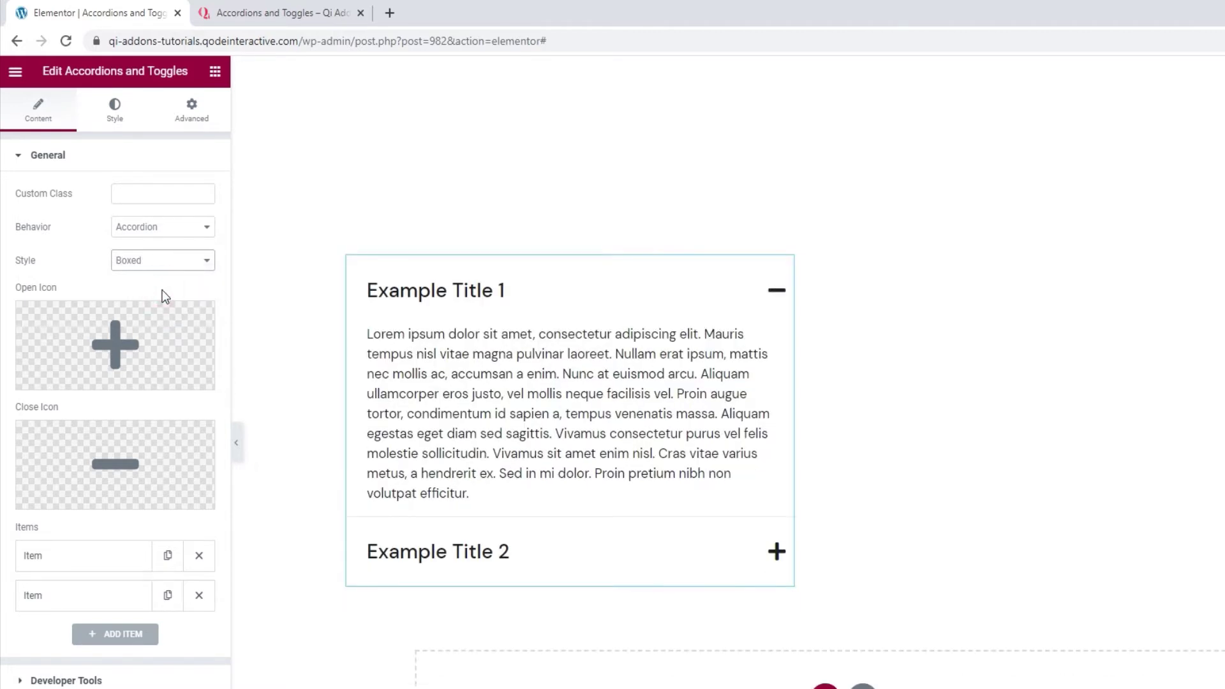
left_click(164, 264)
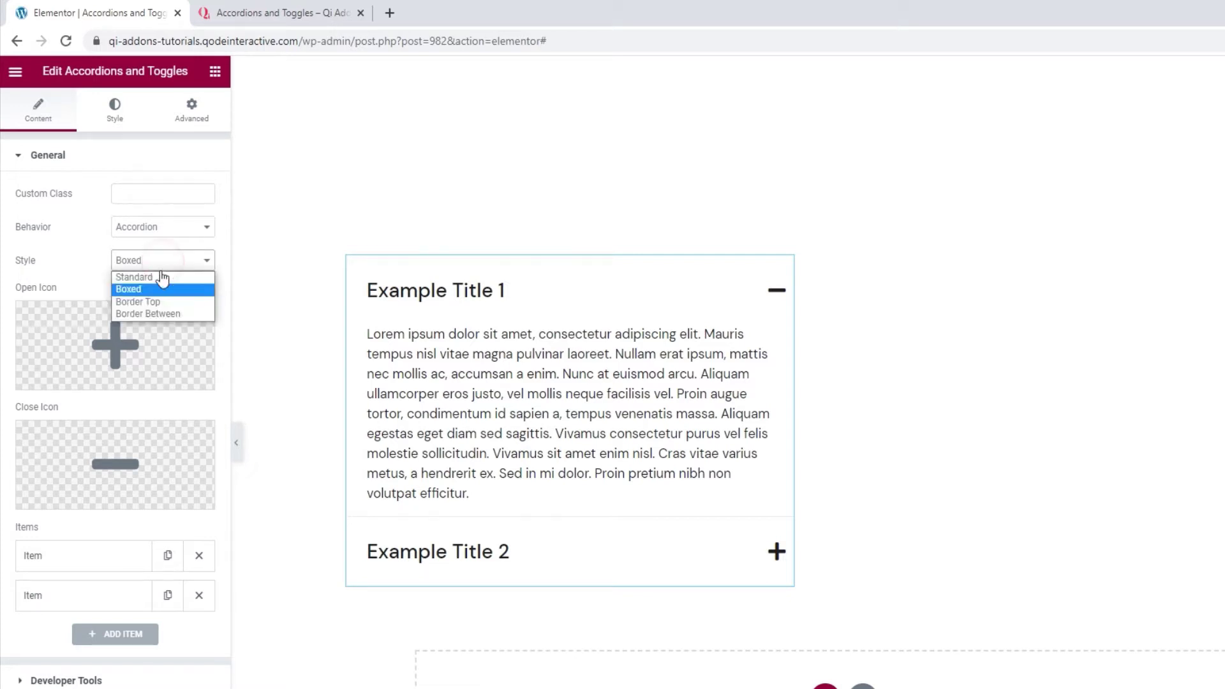
left_click(157, 300)
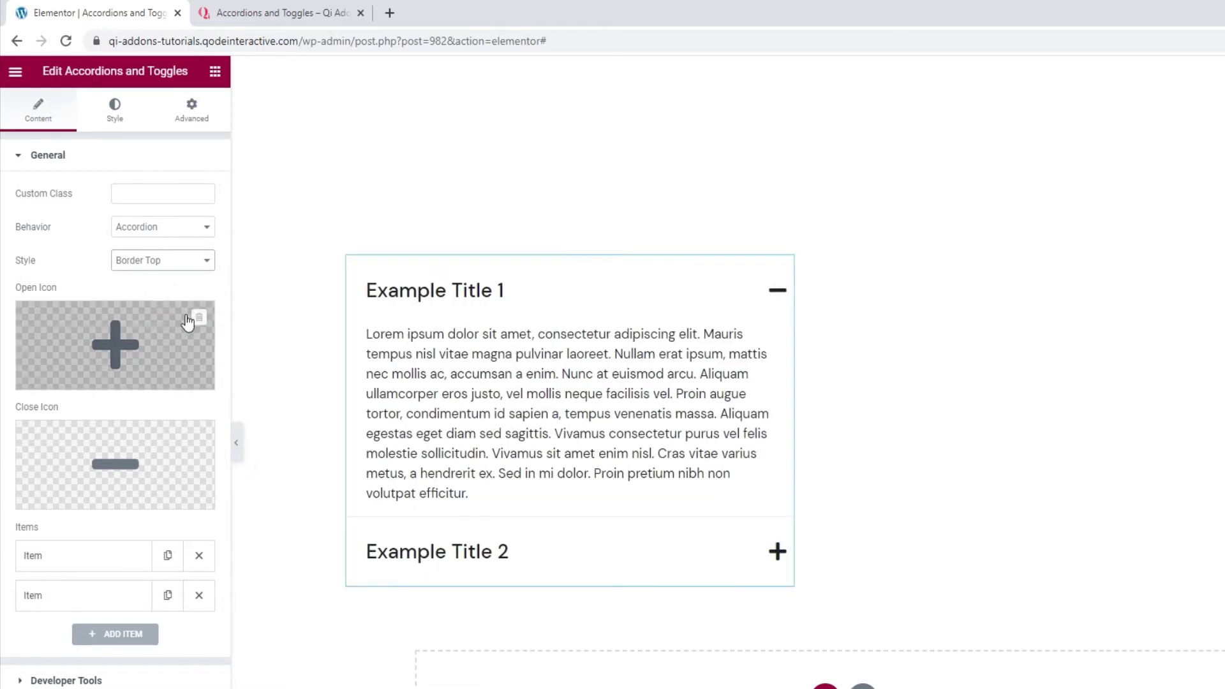
- Preview the borders, try Border Between, then settle on the Border Top style
left_click(287, 408)
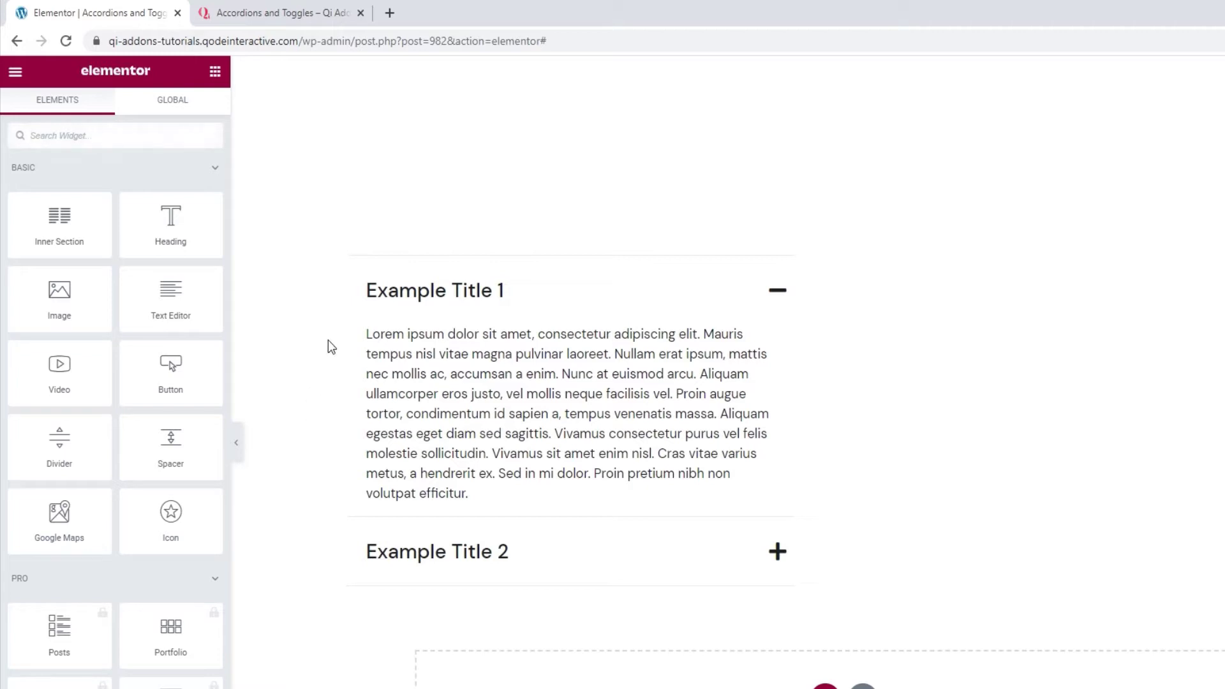
left_click(392, 369)
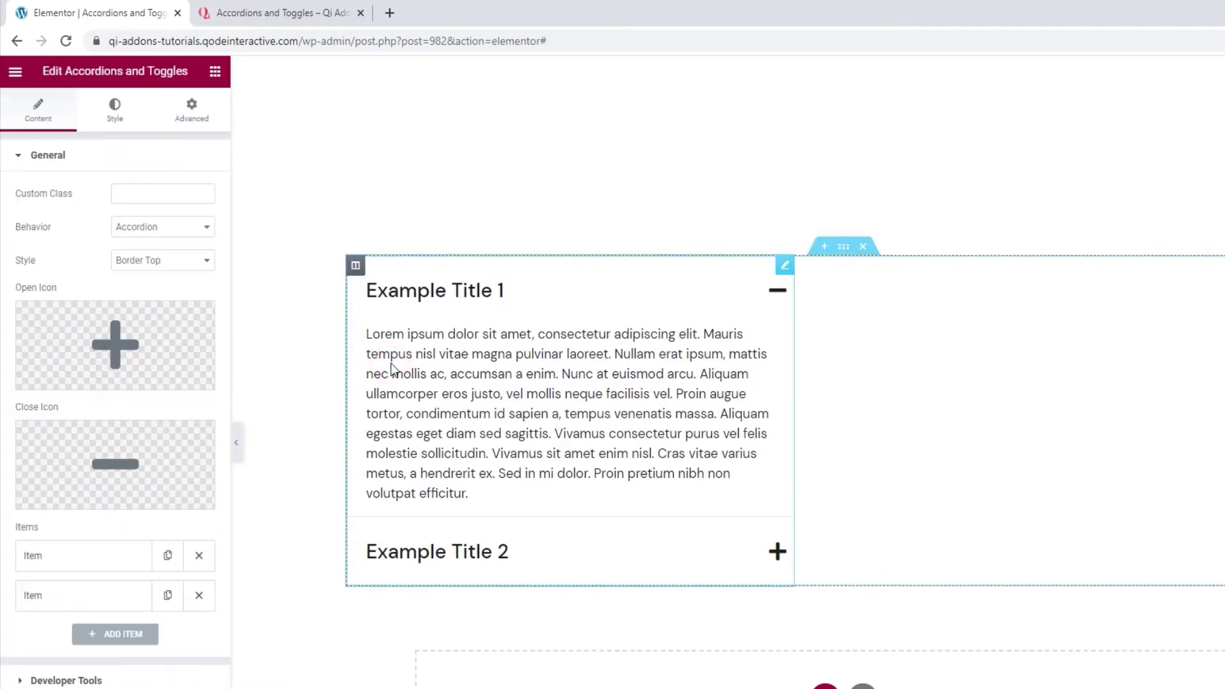
left_click(173, 262)
left_click(187, 314)
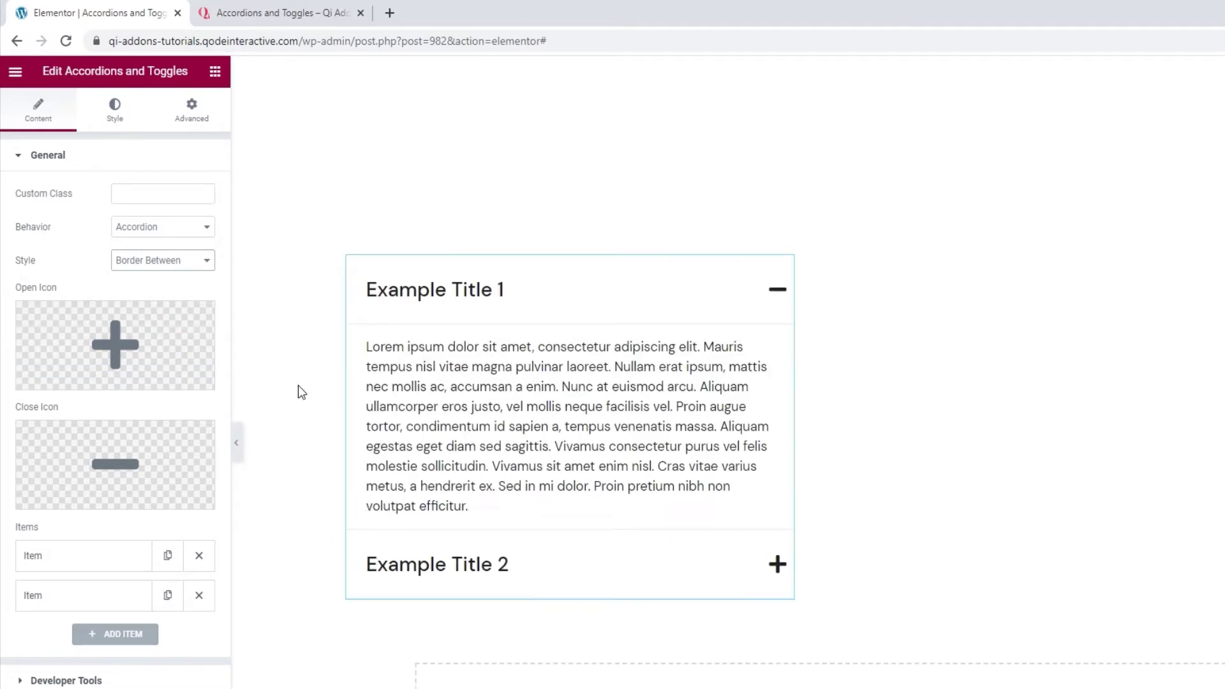
left_click(182, 263)
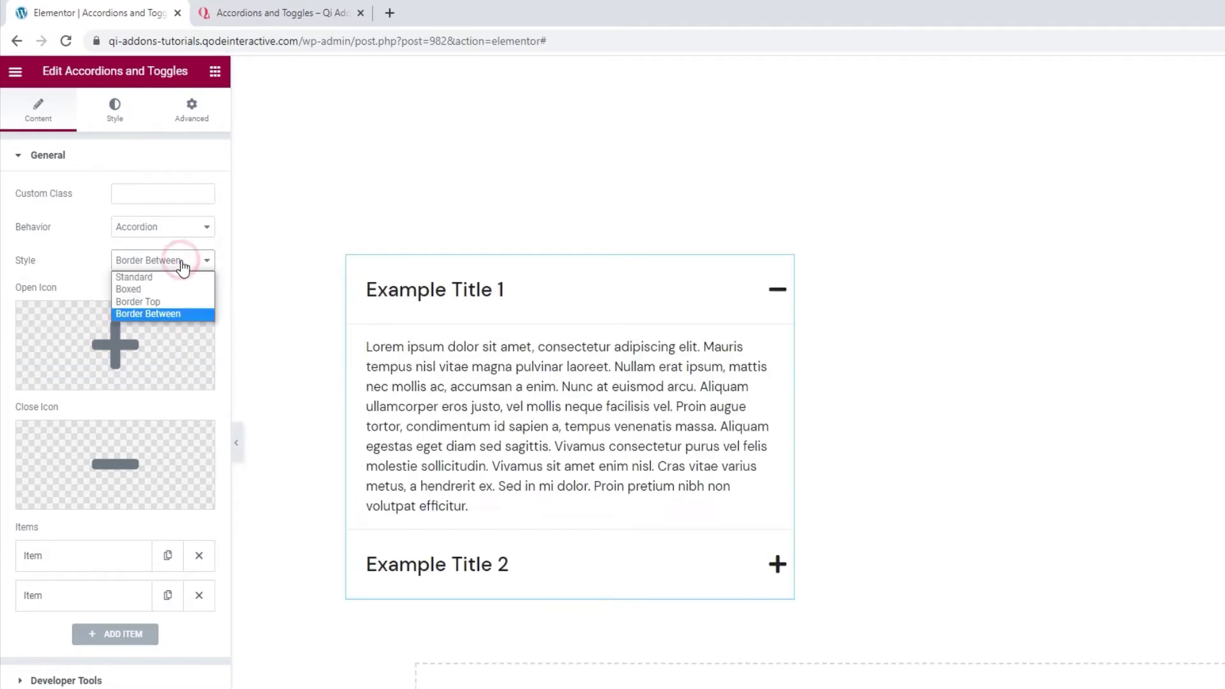
left_click(183, 302)
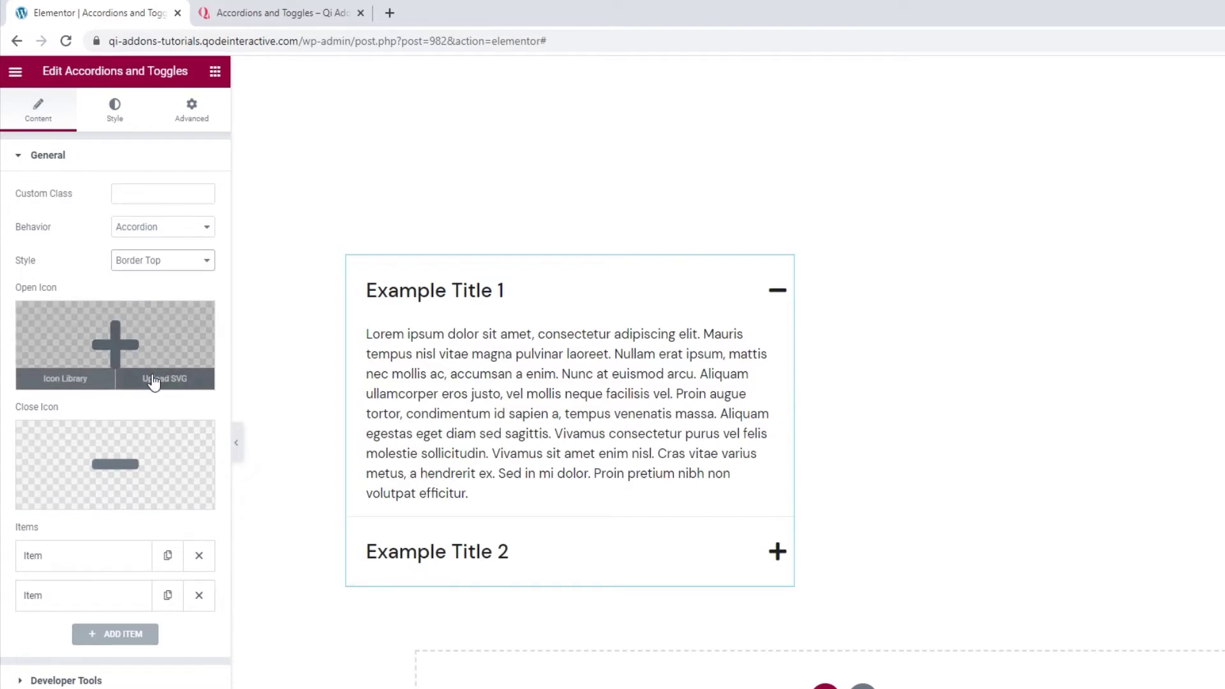
- Replace the accordion's open icon with the plus SVG image
left_click(195, 321)
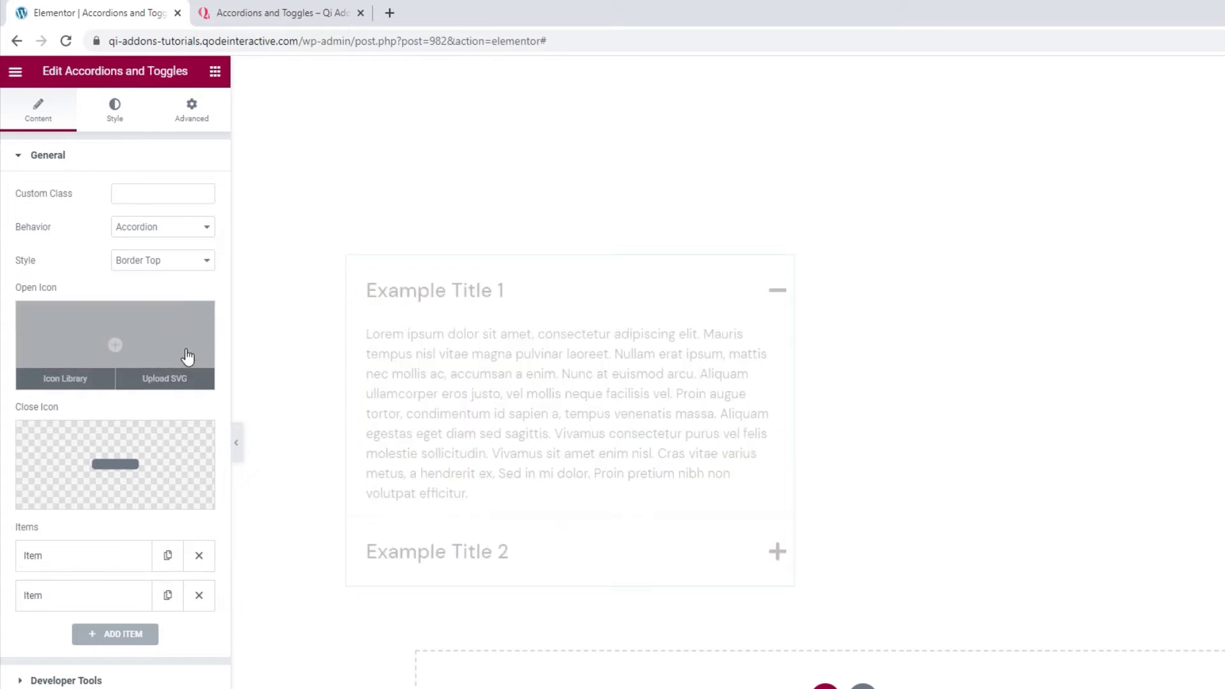
left_click(179, 376)
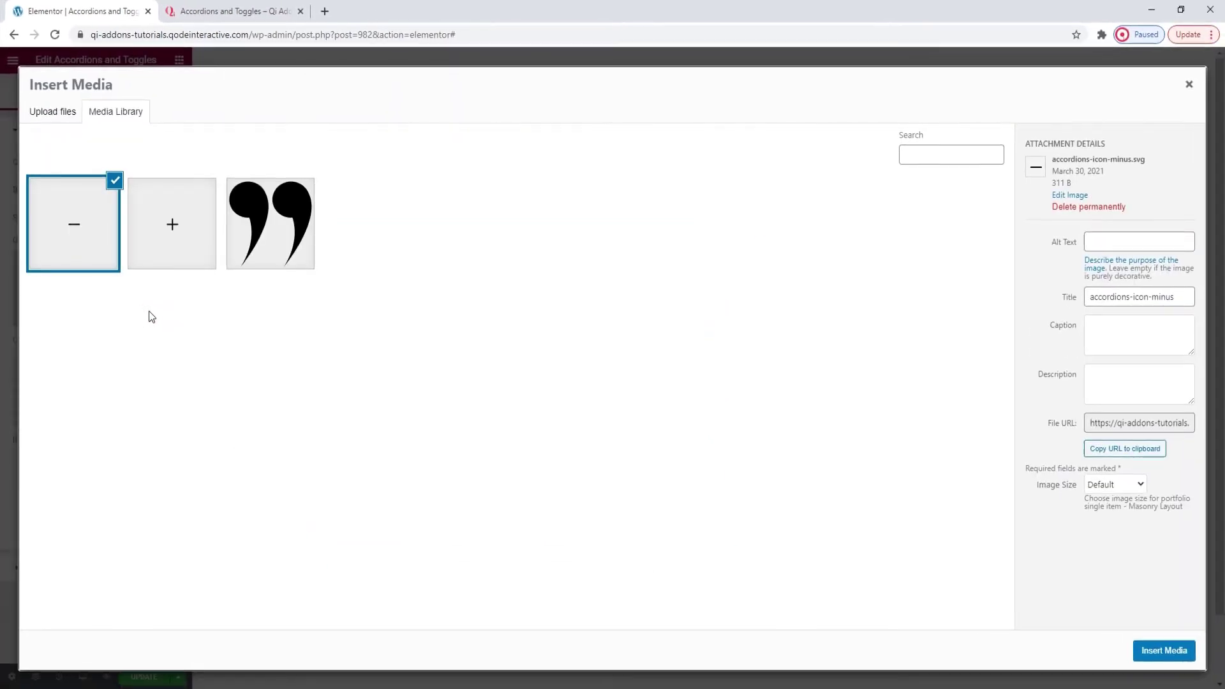
left_click(156, 261)
left_click(1159, 648)
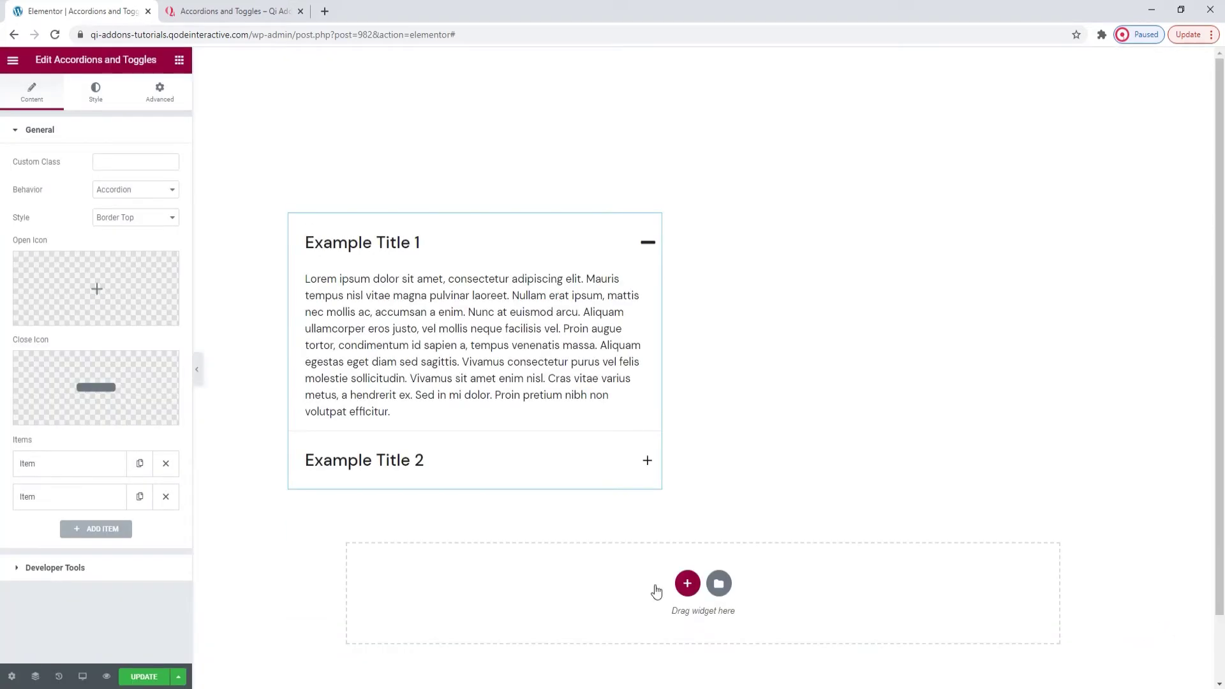
- Replace the close icon with the minus SVG image
left_click(165, 365)
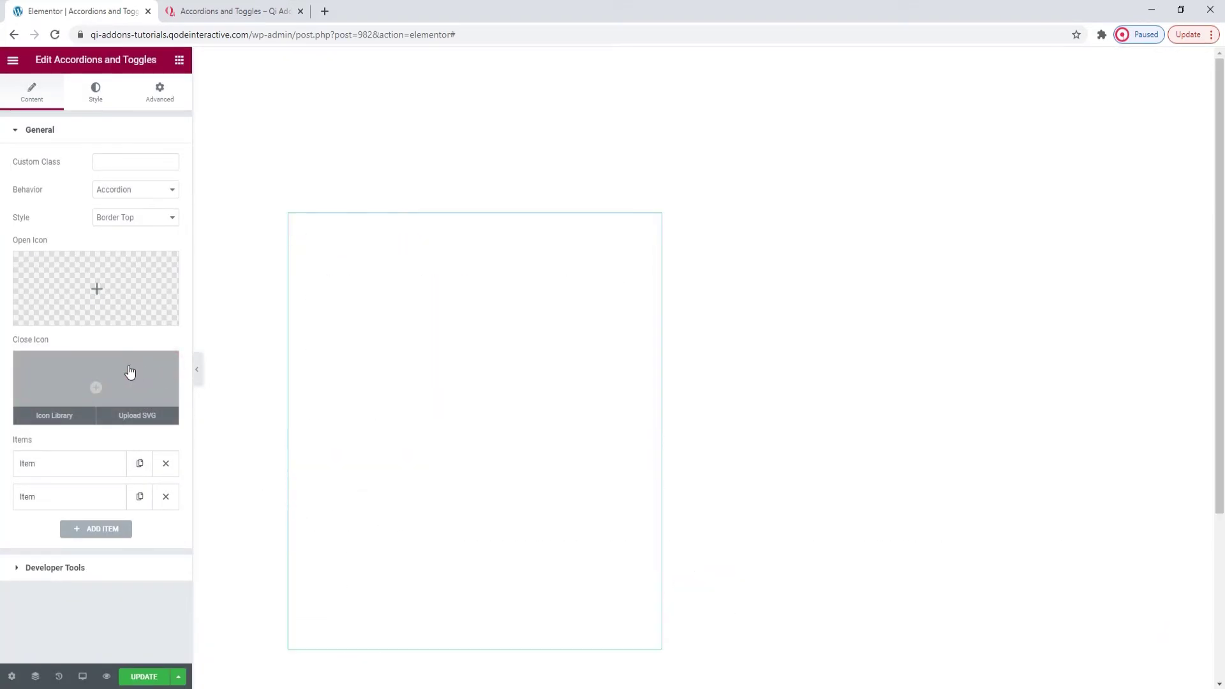
left_click(124, 373)
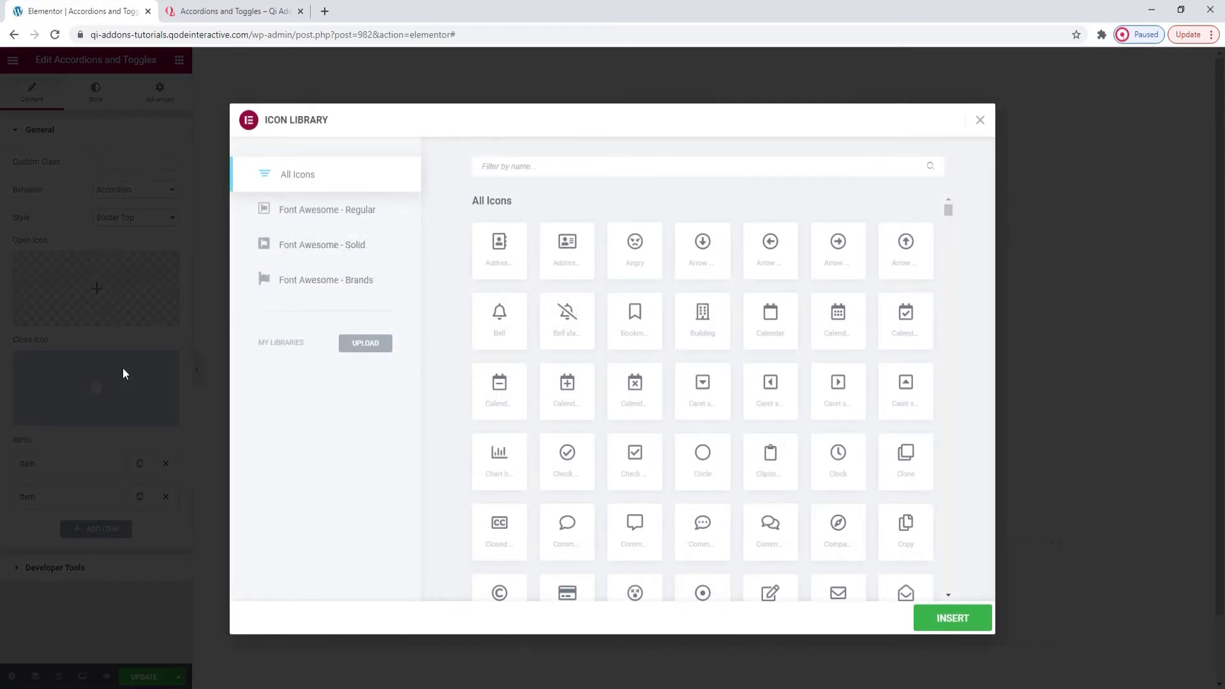
left_click(980, 120)
mouse_move(158, 420)
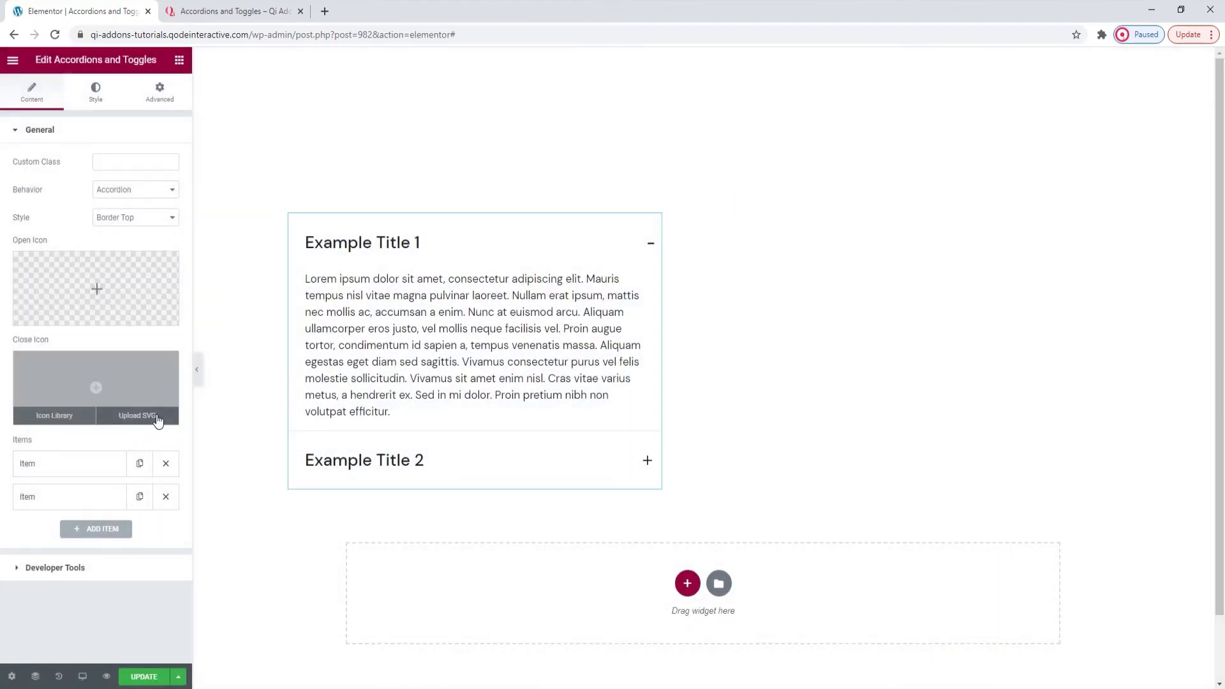
left_click(156, 417)
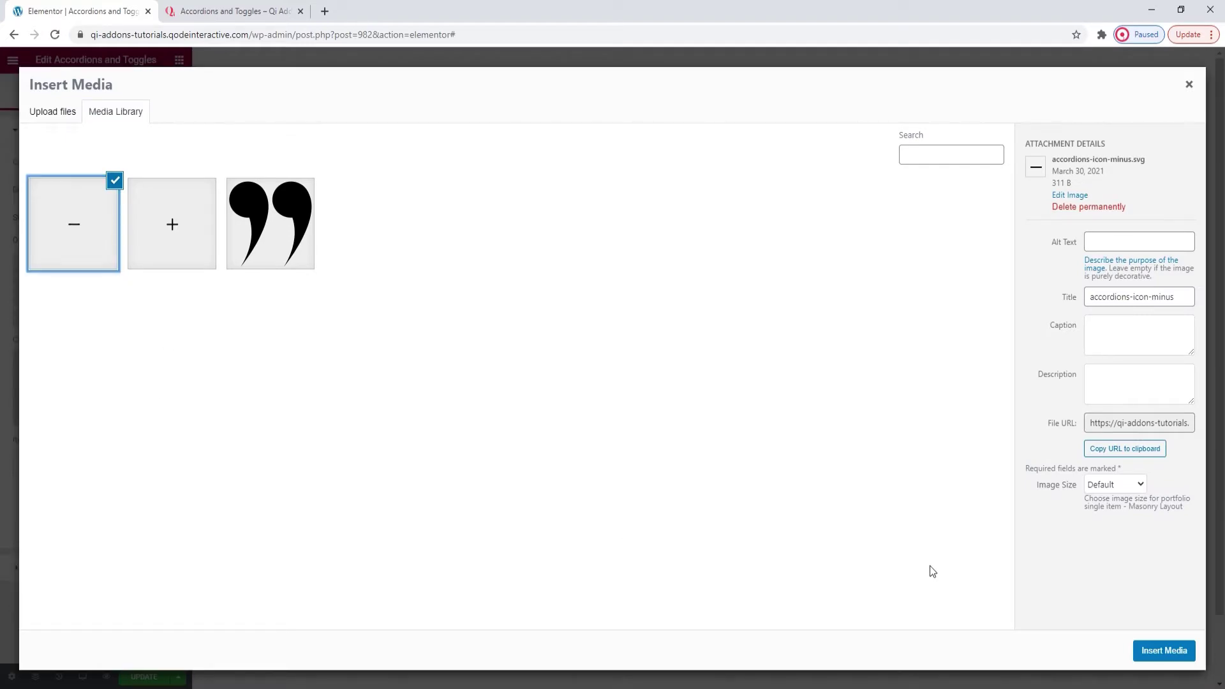
left_click(1152, 648)
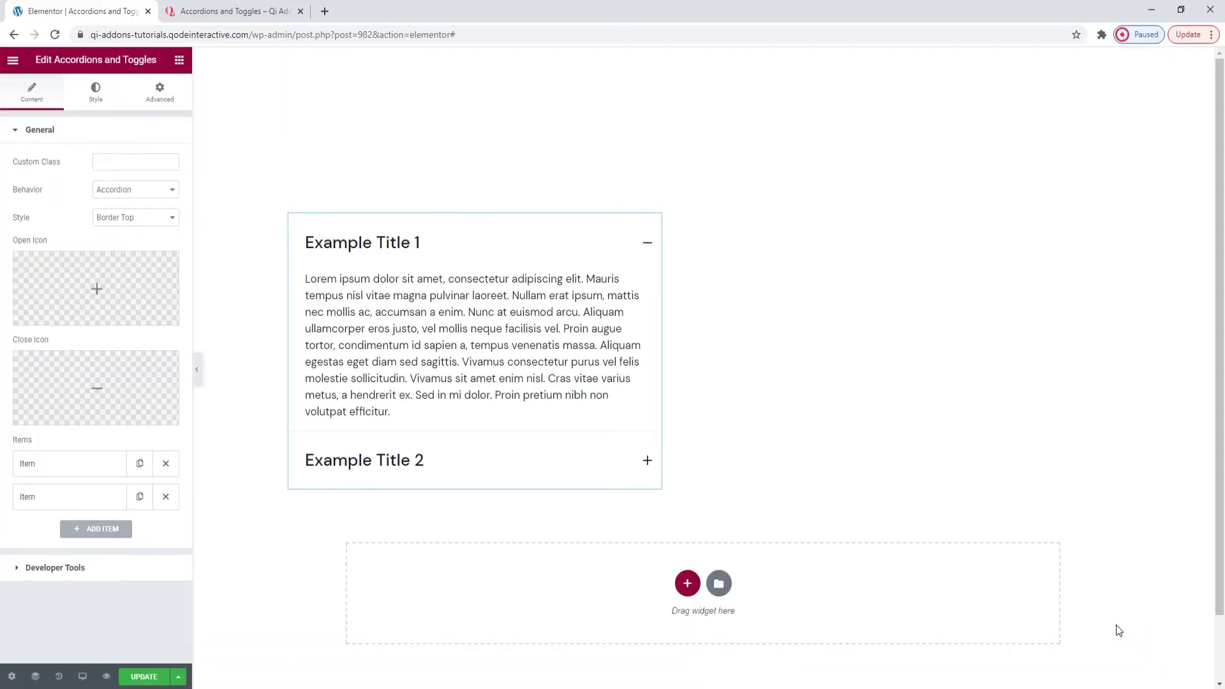
- Test collapsing and expanding Example Title 1 and 2 in the preview
left_click(646, 243)
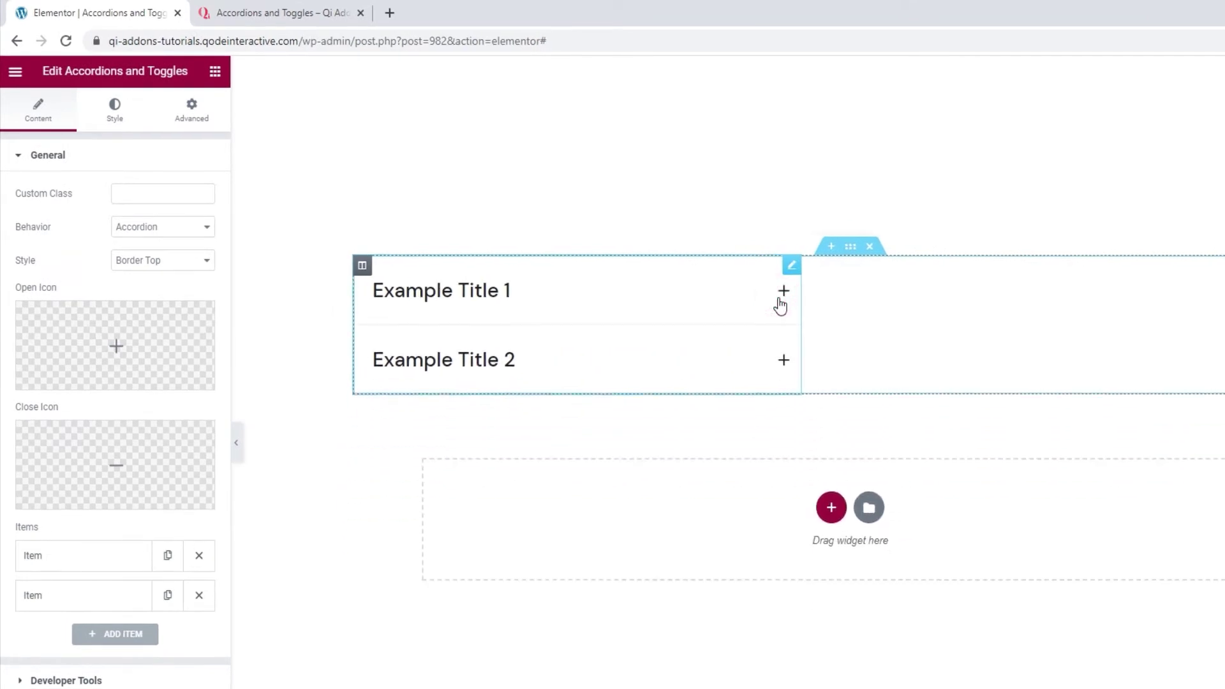
left_click(778, 358)
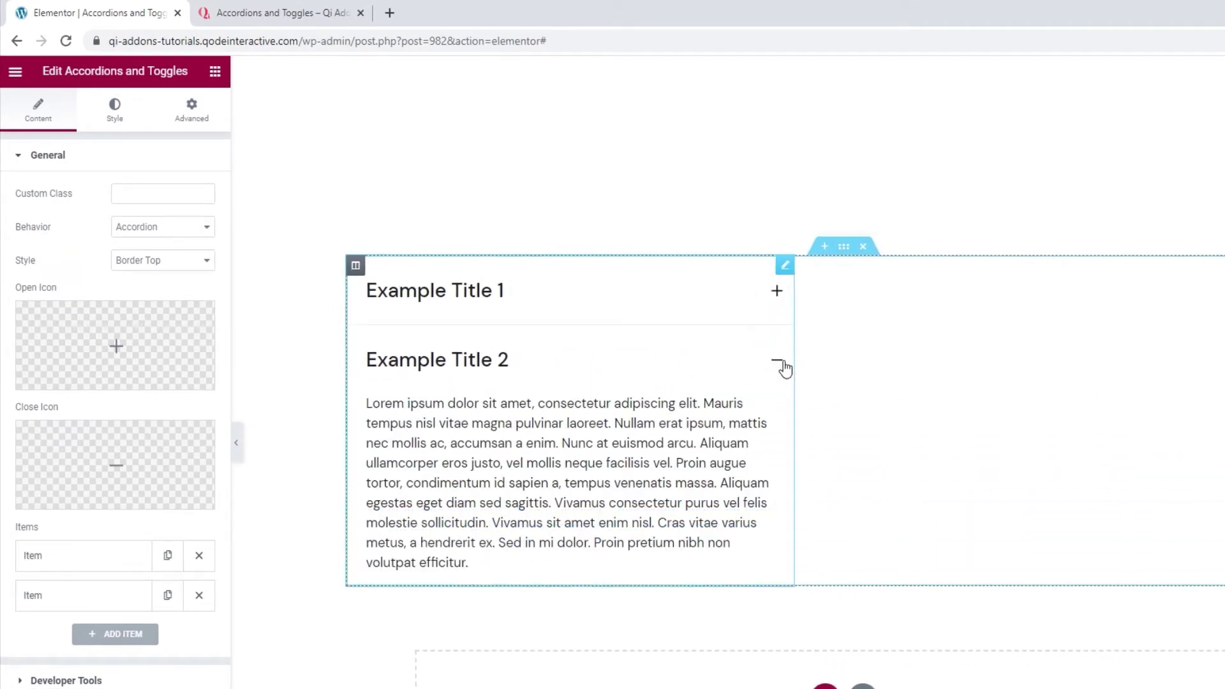
left_click(783, 361)
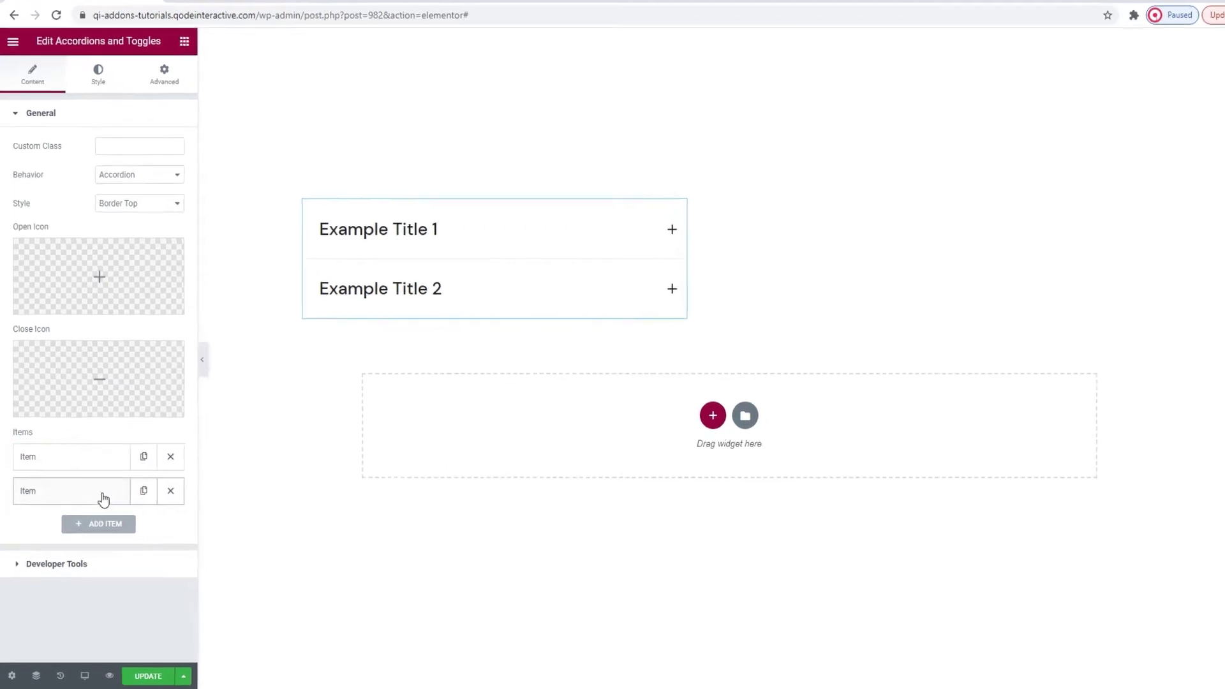
- Add a third 'Example Title' item, then open Example Title 1's settings
left_click(101, 523)
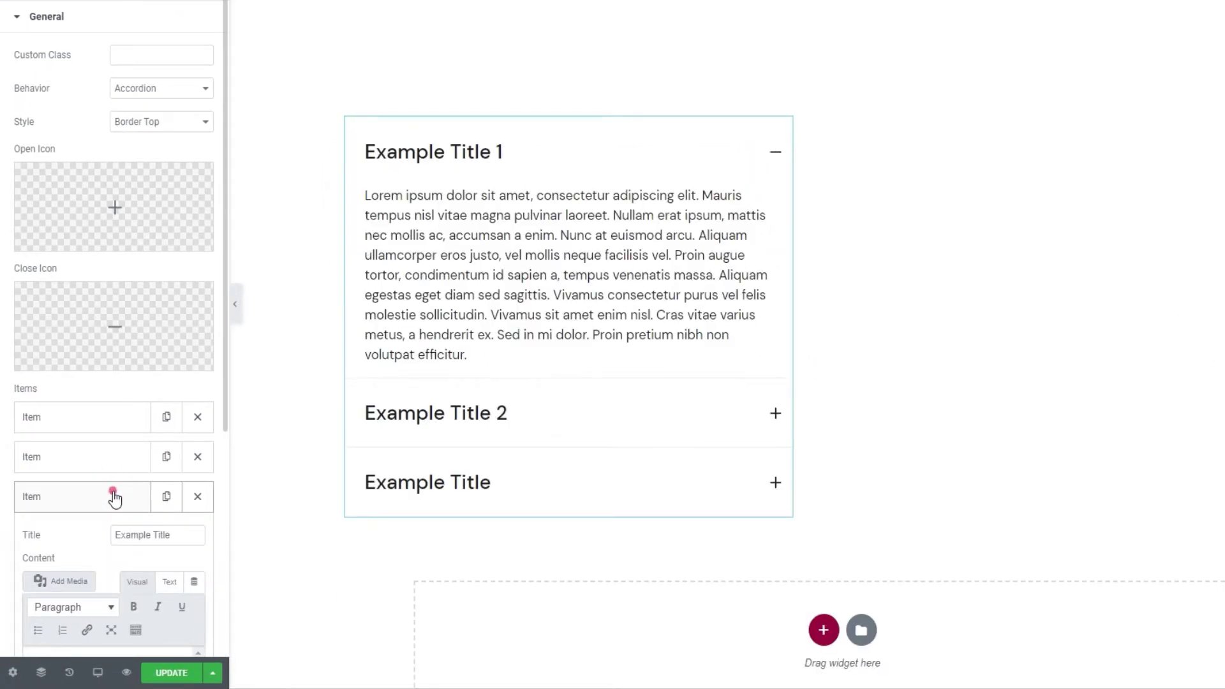
left_click(114, 497)
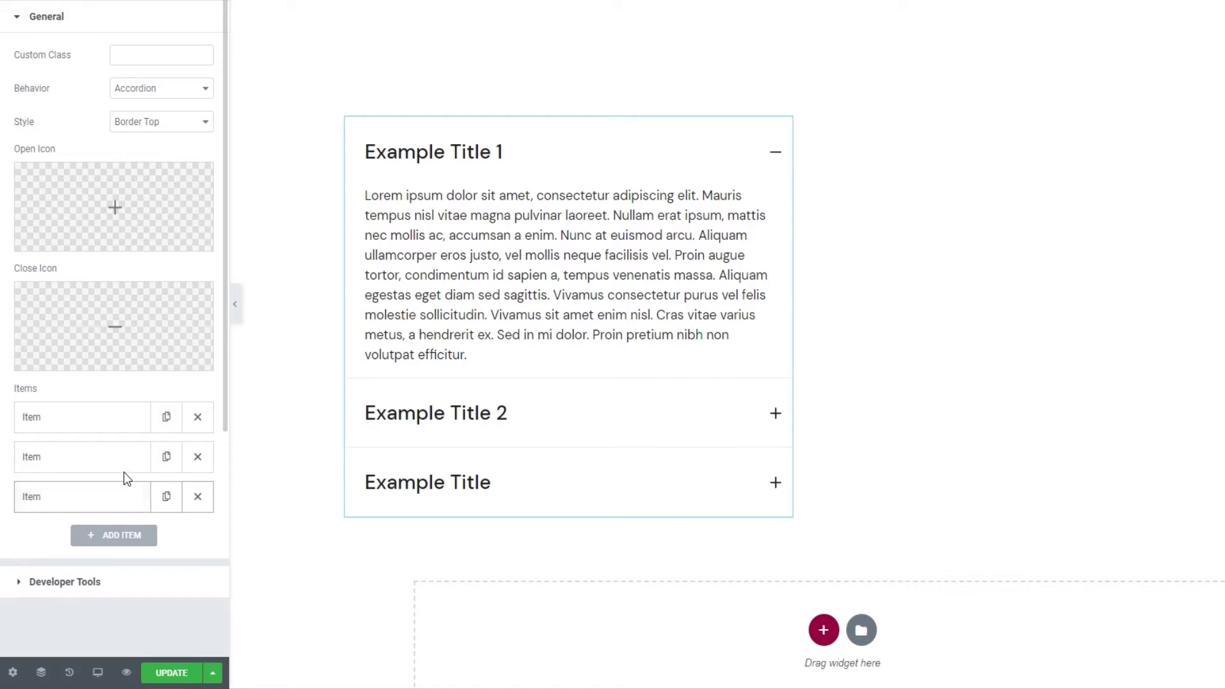
left_click(132, 426)
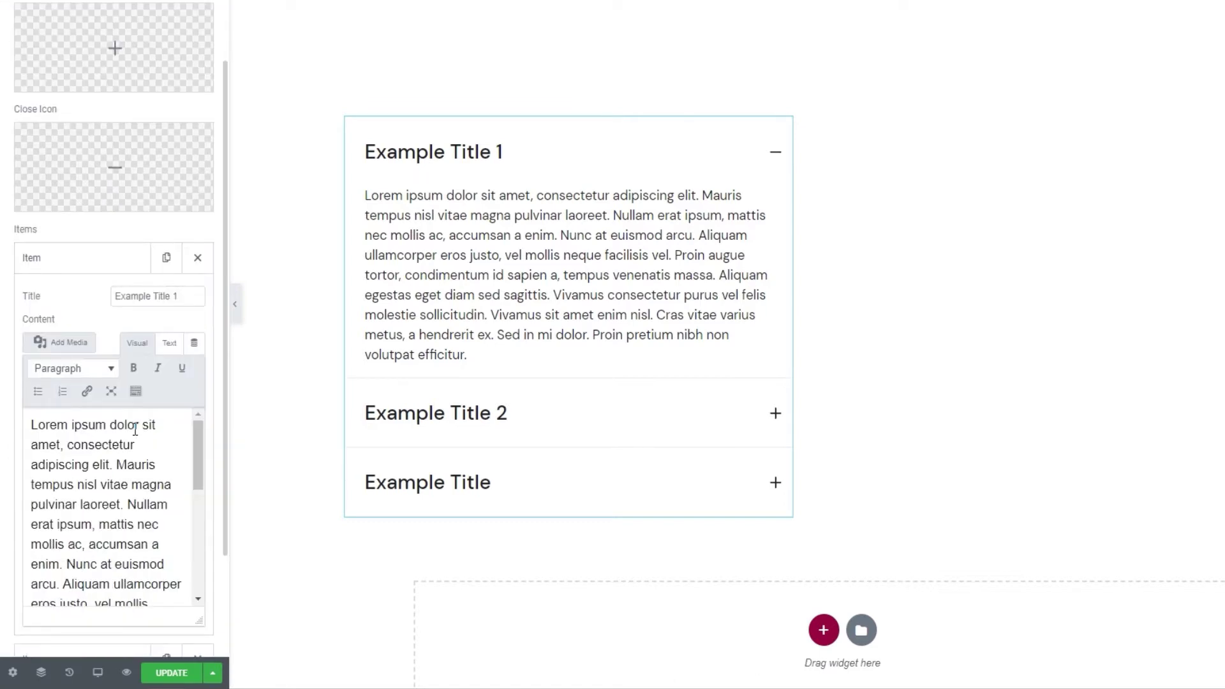
scroll(134, 430, "down", 2)
- Retitle the first item 'Do you accept credit card payments?'
triple_click(150, 298)
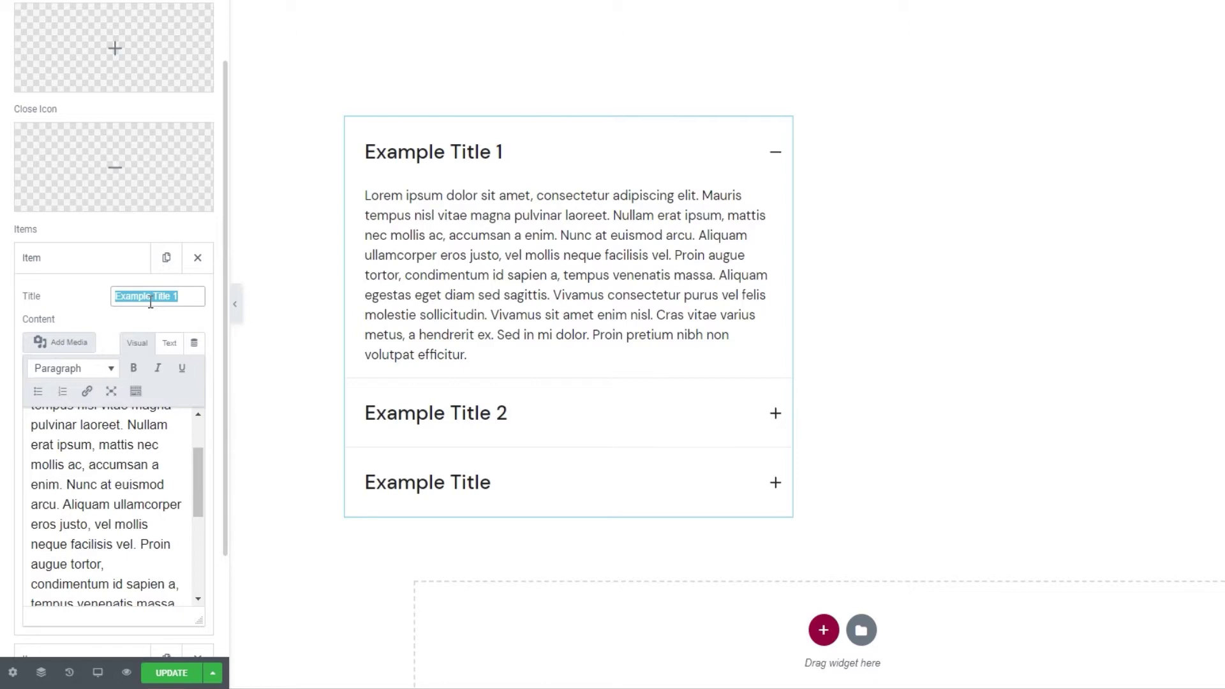
type("Do you accept ")
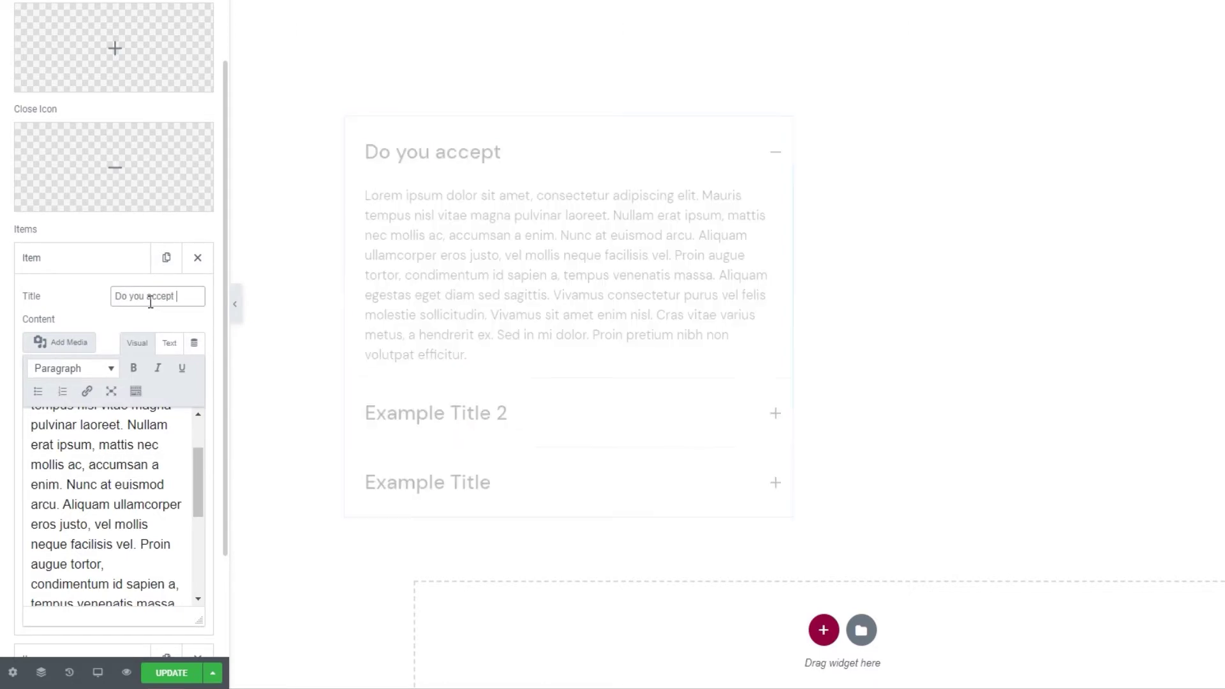
type("credit card payments?")
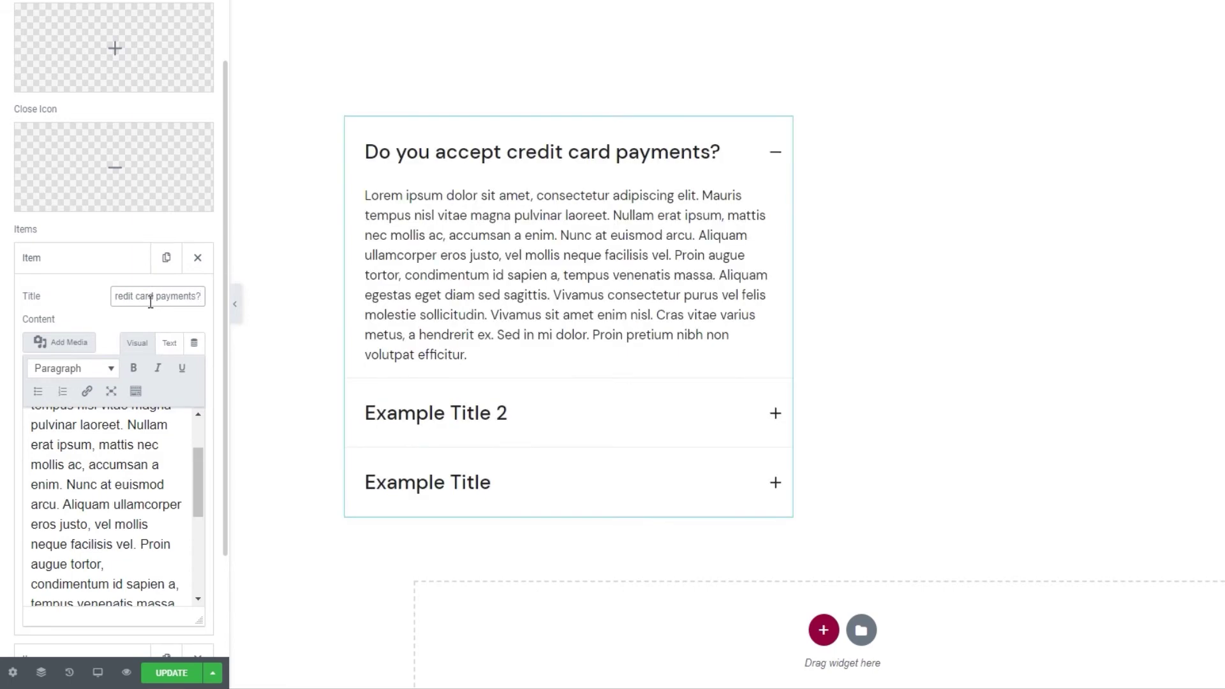
scroll(128, 434, "down", 2)
scroll(197, 443, "down", 2)
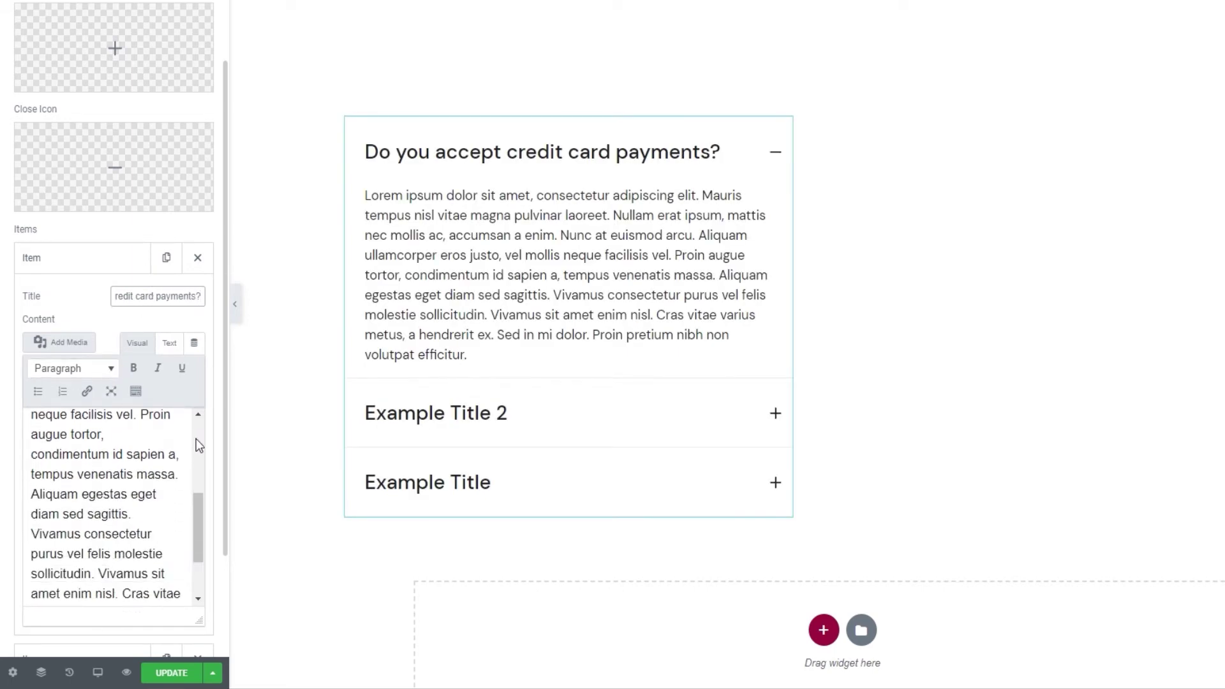
scroll(197, 438, "down", 5)
scroll(189, 385, "up", 5)
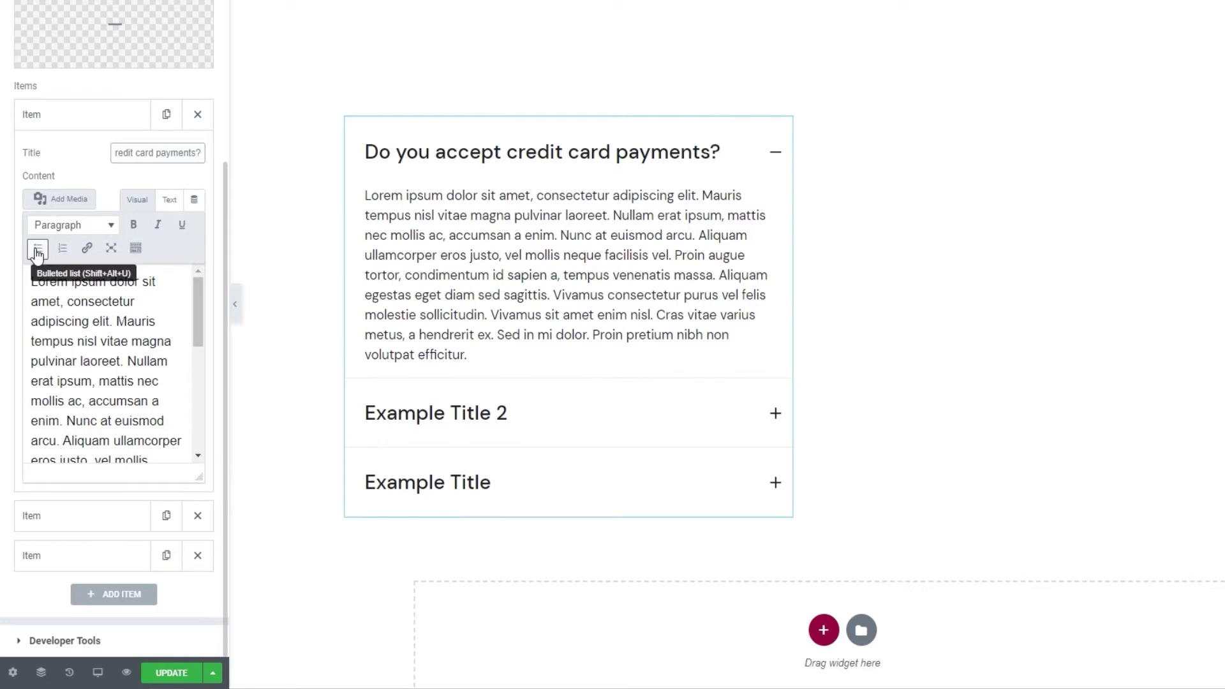
- Replace the first item's placeholder answer with 'Yes, absolutely! We accept credit card payments…'
left_click(169, 201)
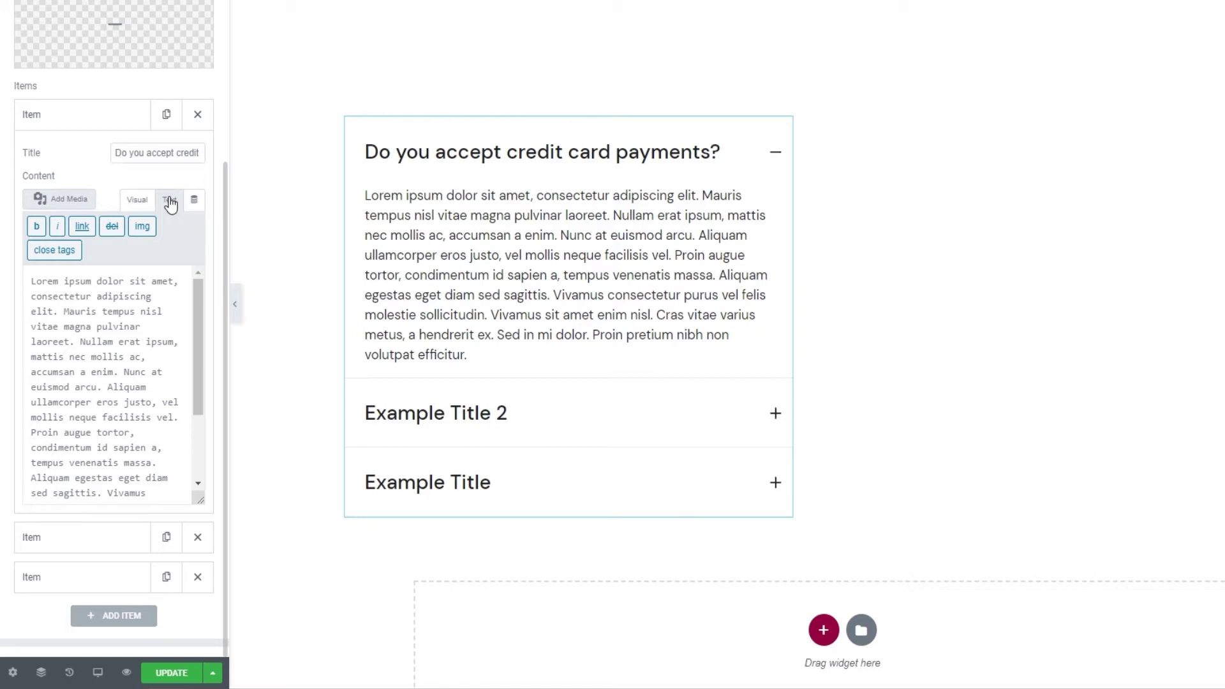
left_click(138, 202)
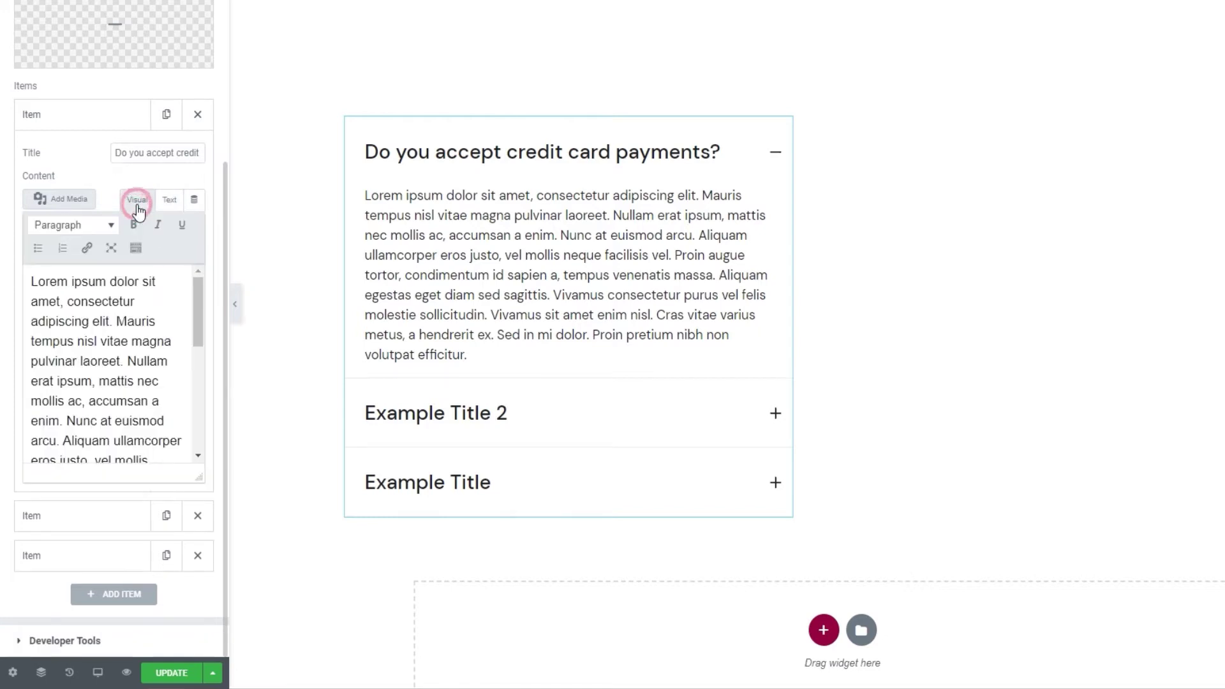
left_click(107, 339)
key("ctrl+a")
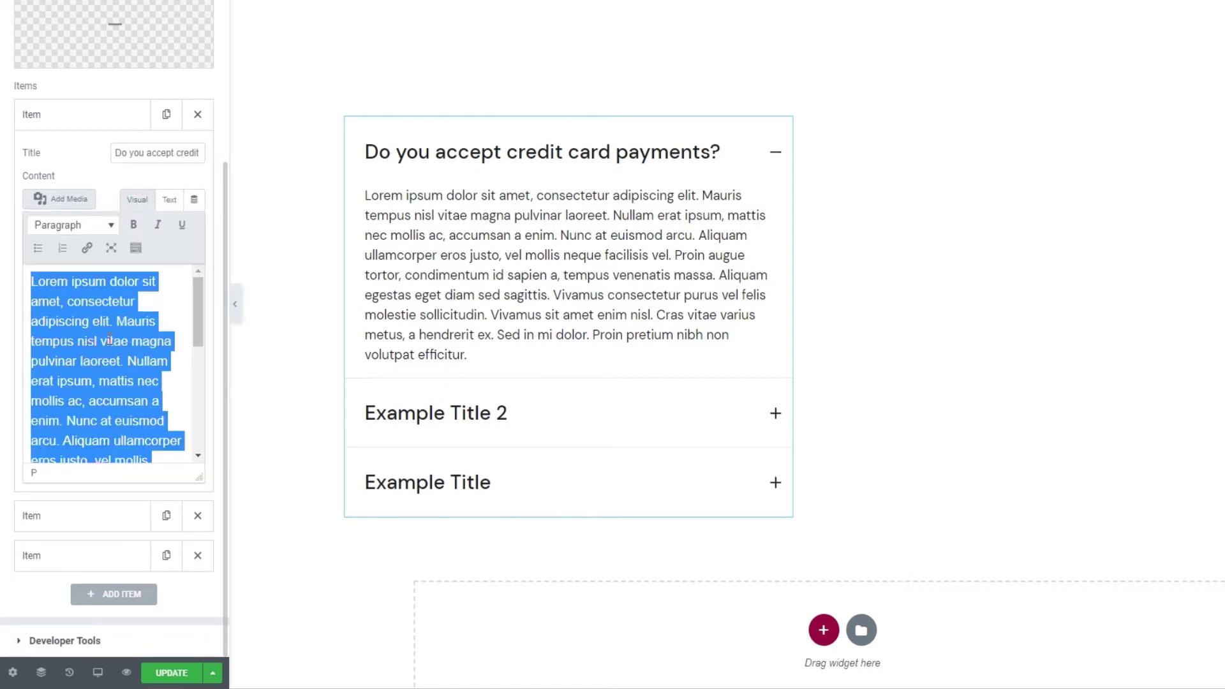
type("Yes, absolutel")
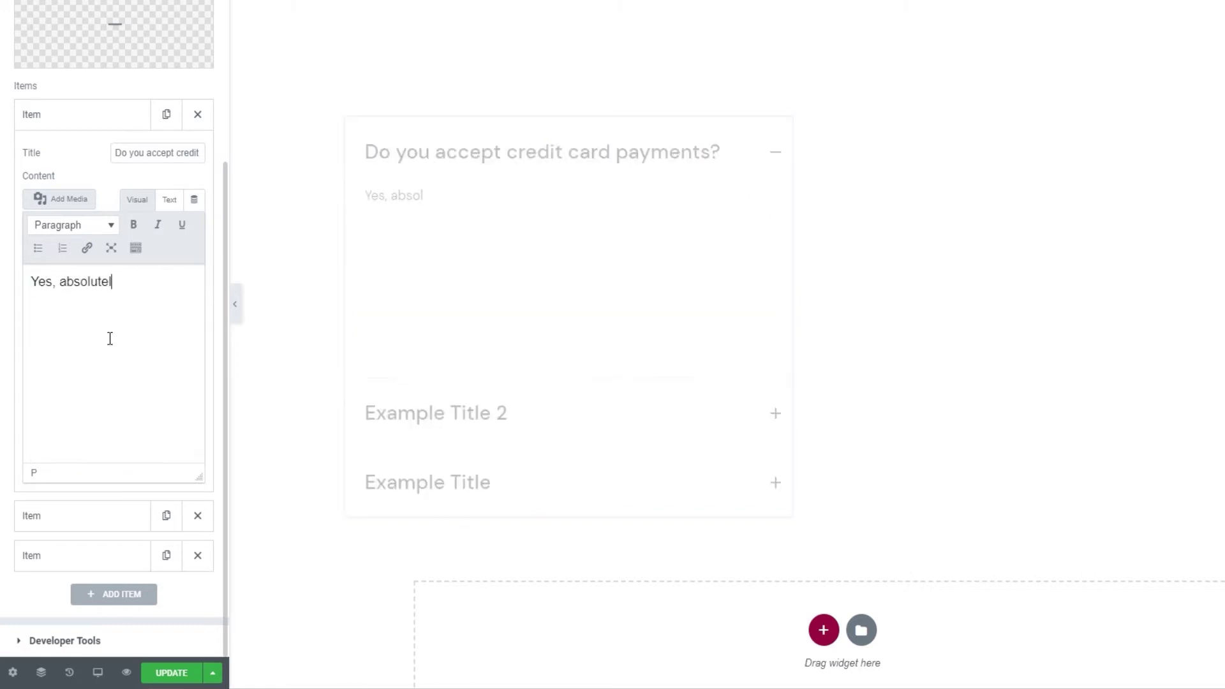
type("y! We accept credit card ")
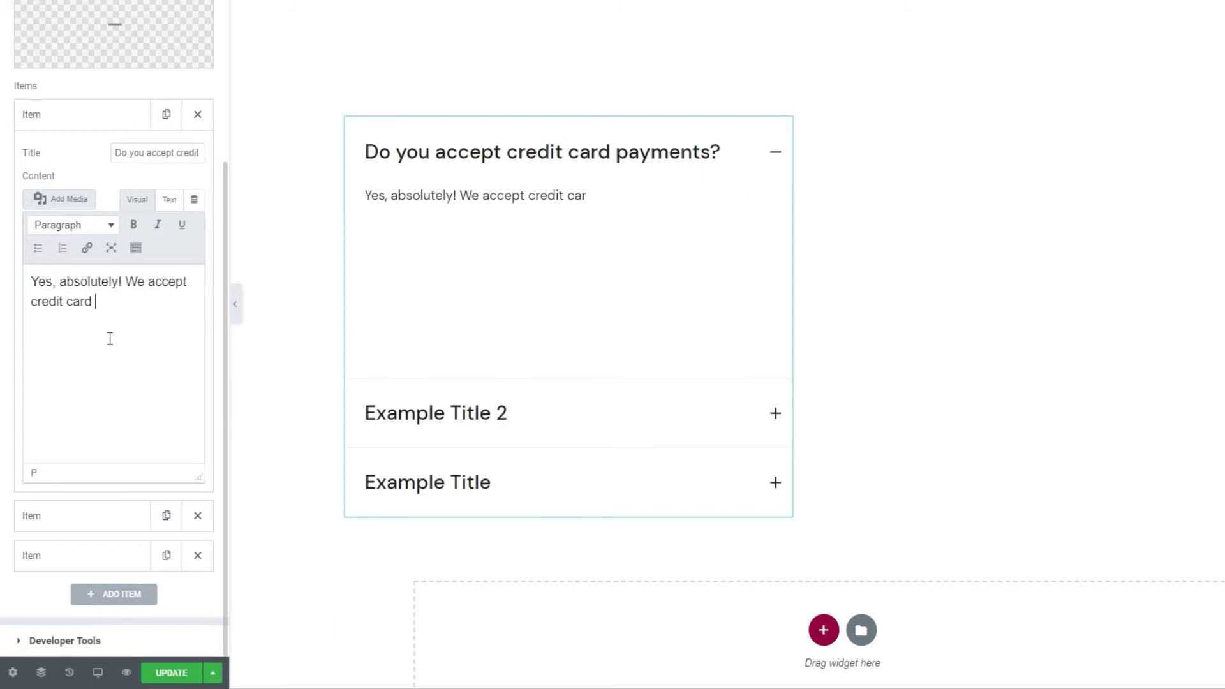
type("payments from all major credit card iss")
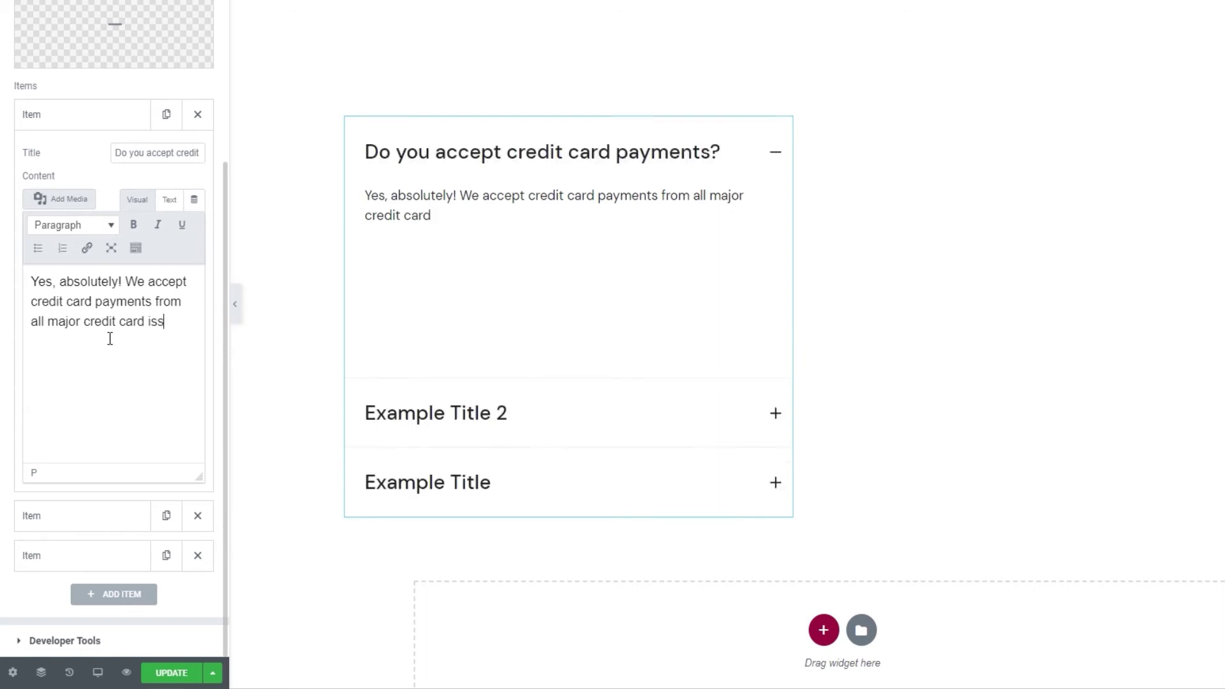
type("uers, including Visa and Mastercard.")
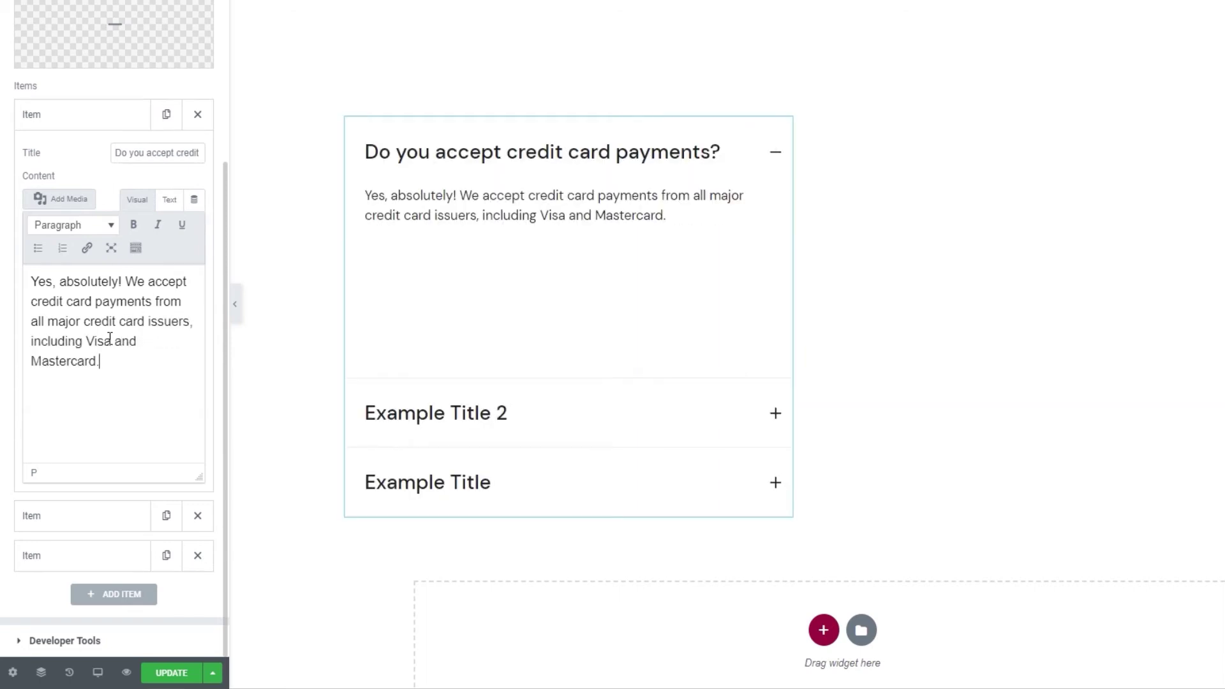
left_click(128, 518)
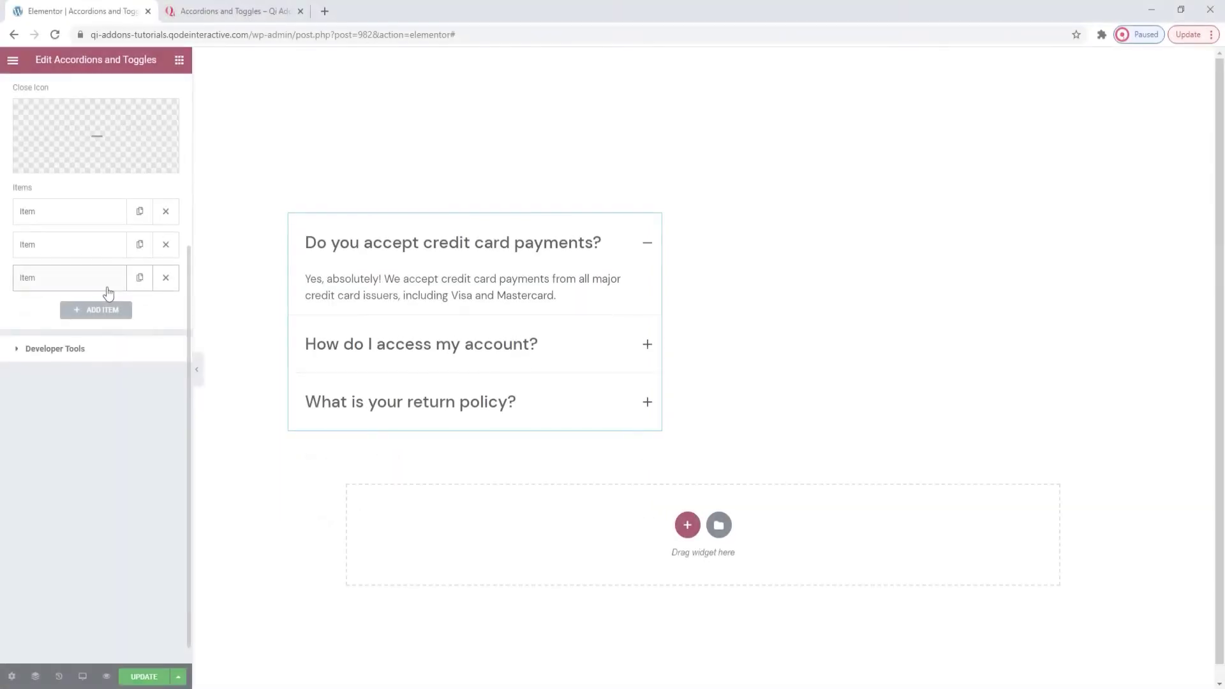
left_click(370, 345)
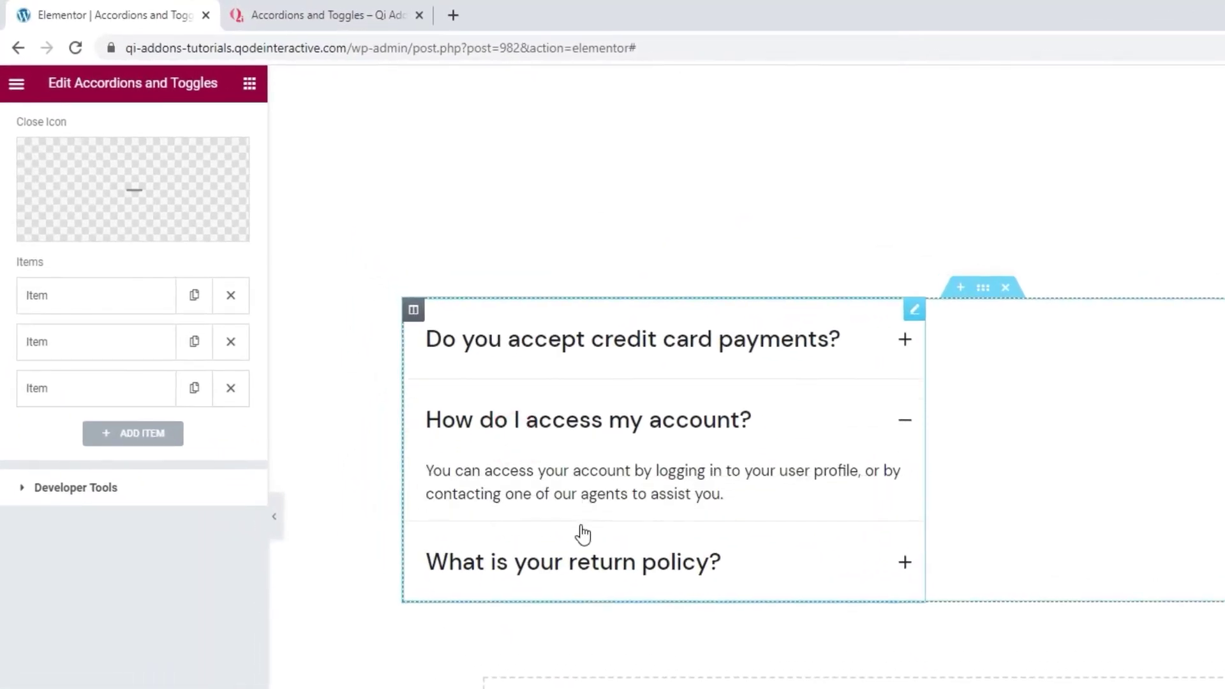
left_click(582, 535)
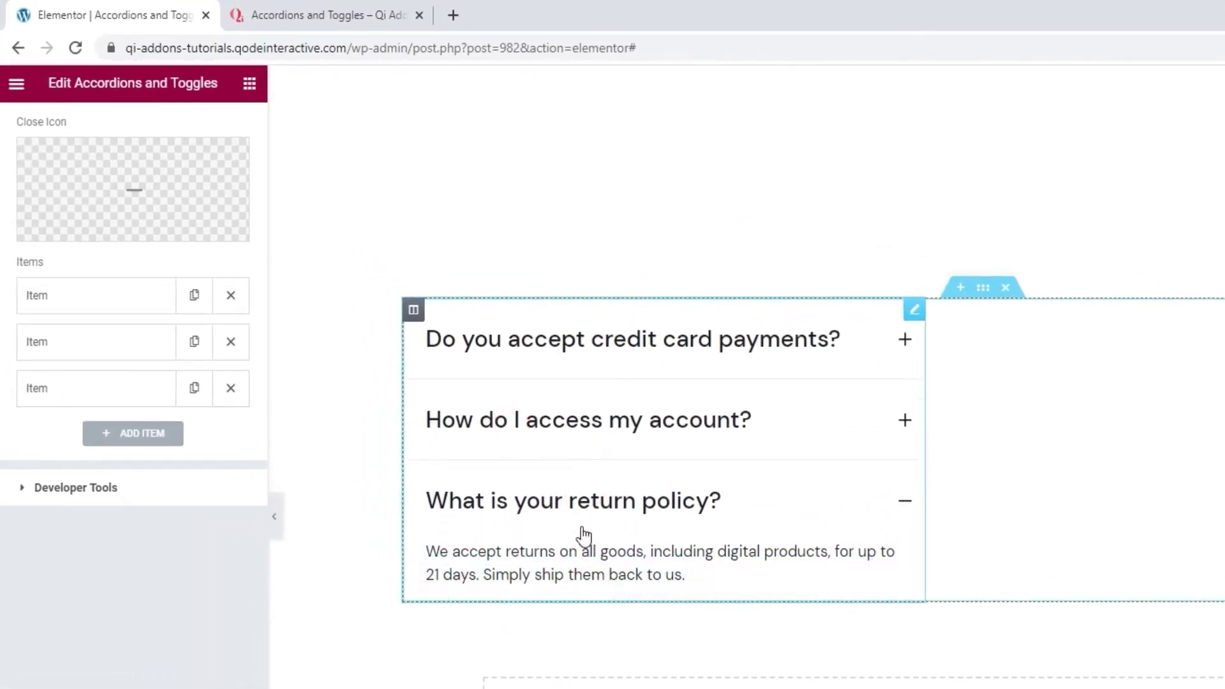
left_click(590, 356)
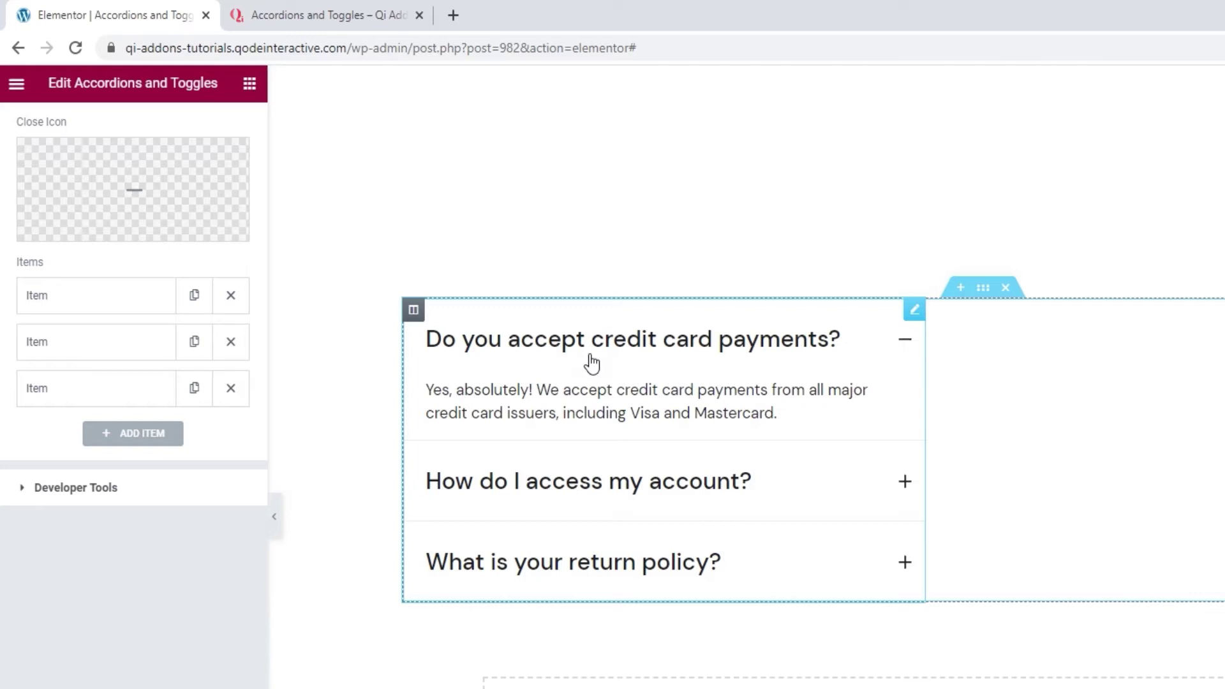
- Under Developer Tools, show the accordion's shortcode snippet, then set Show Shortcode Snippet back to No
left_click(144, 498)
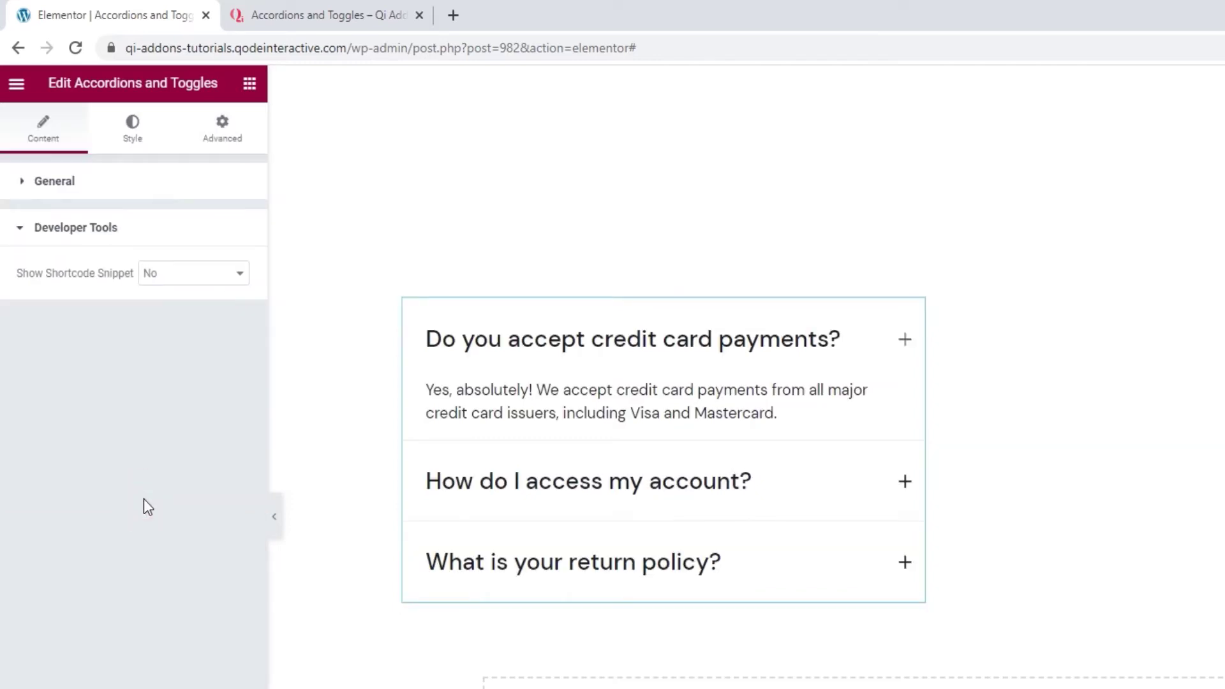
left_click(196, 274)
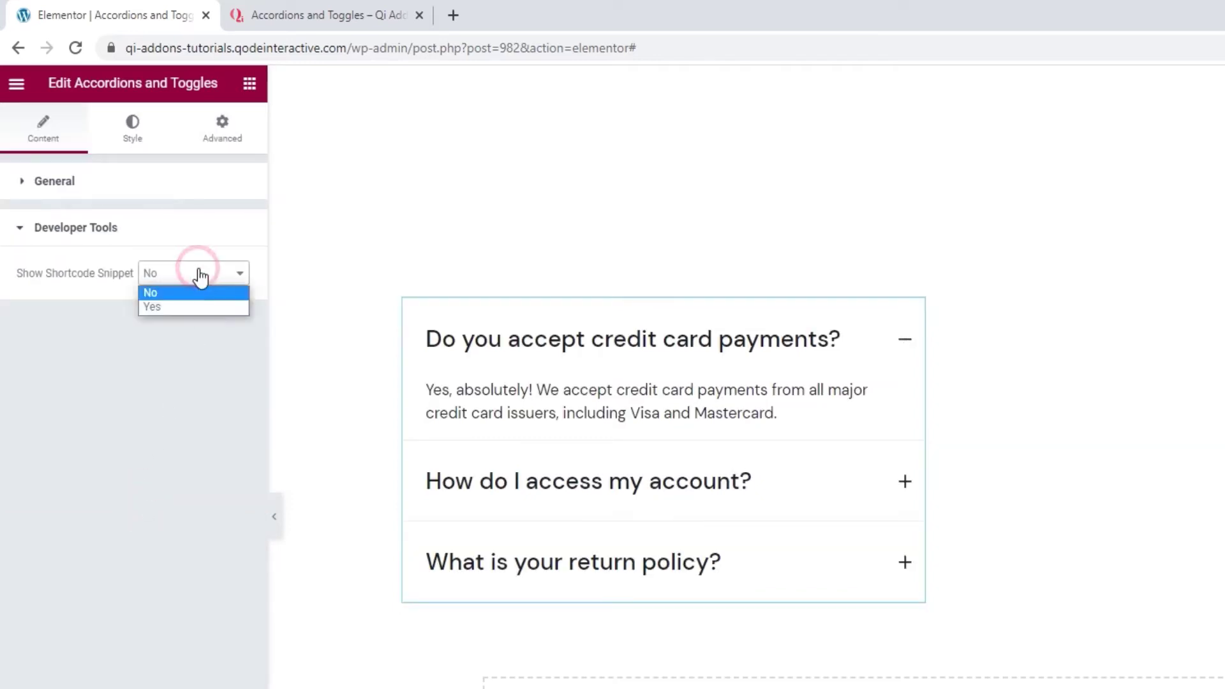
left_click(196, 310)
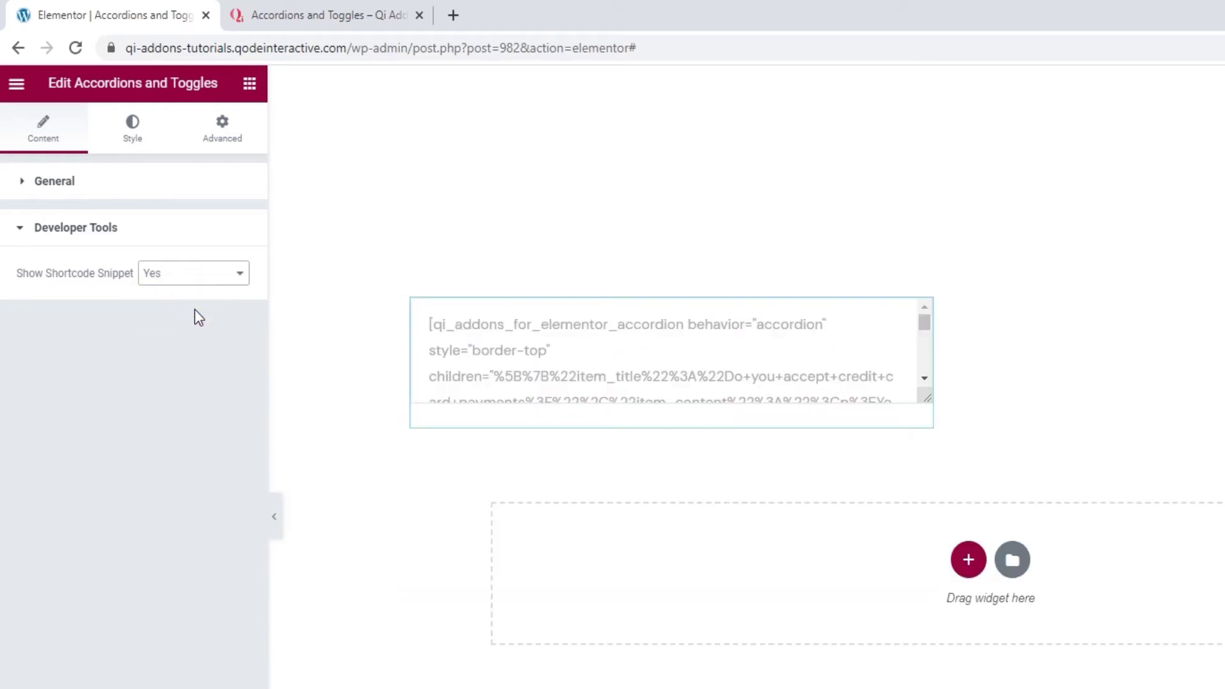
scroll(574, 388, "down", 5)
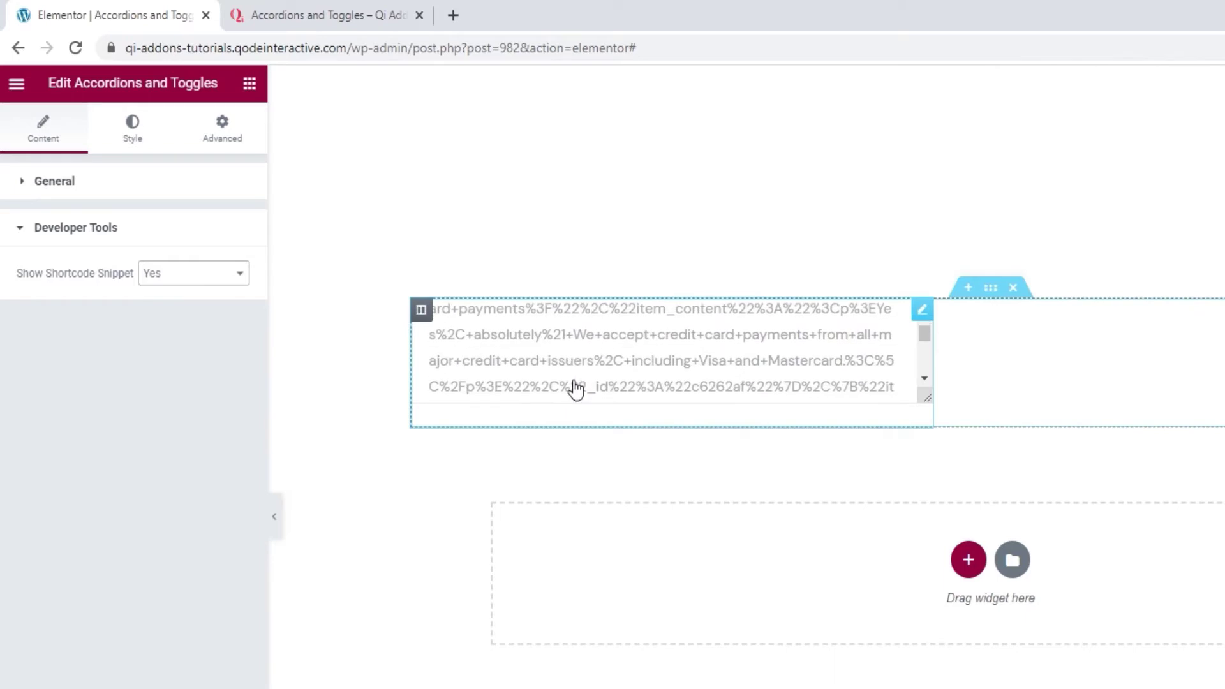
scroll(576, 388, "up", 5)
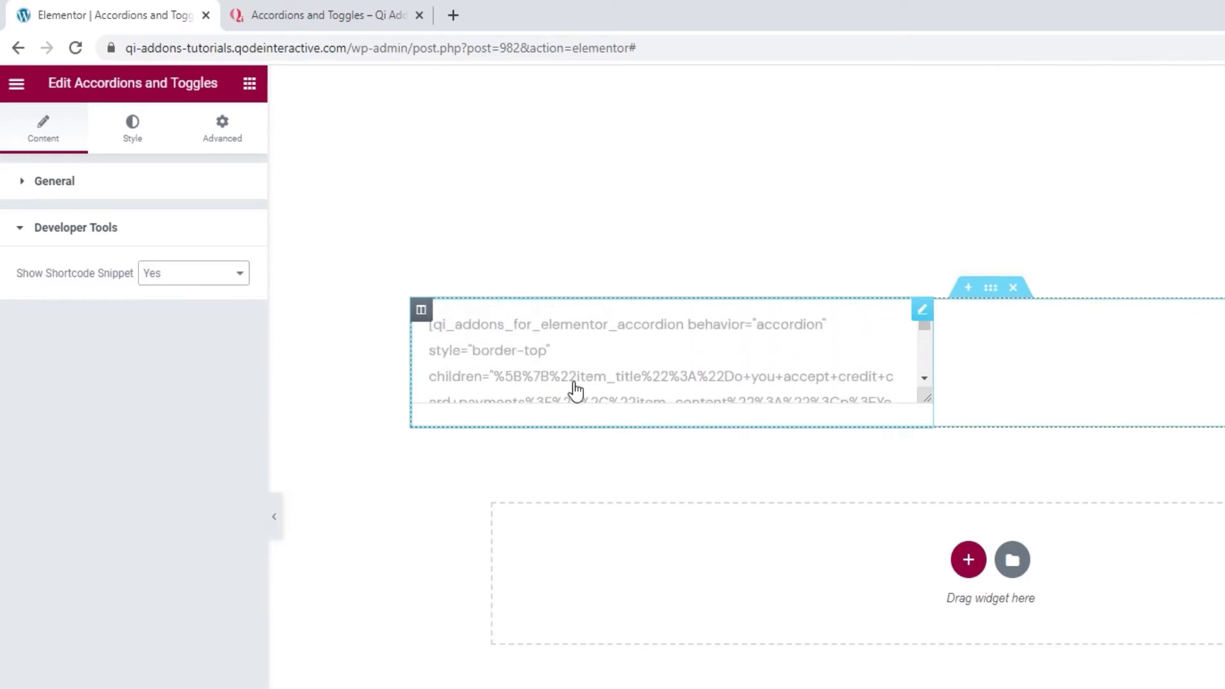
left_click(200, 278)
left_click(203, 295)
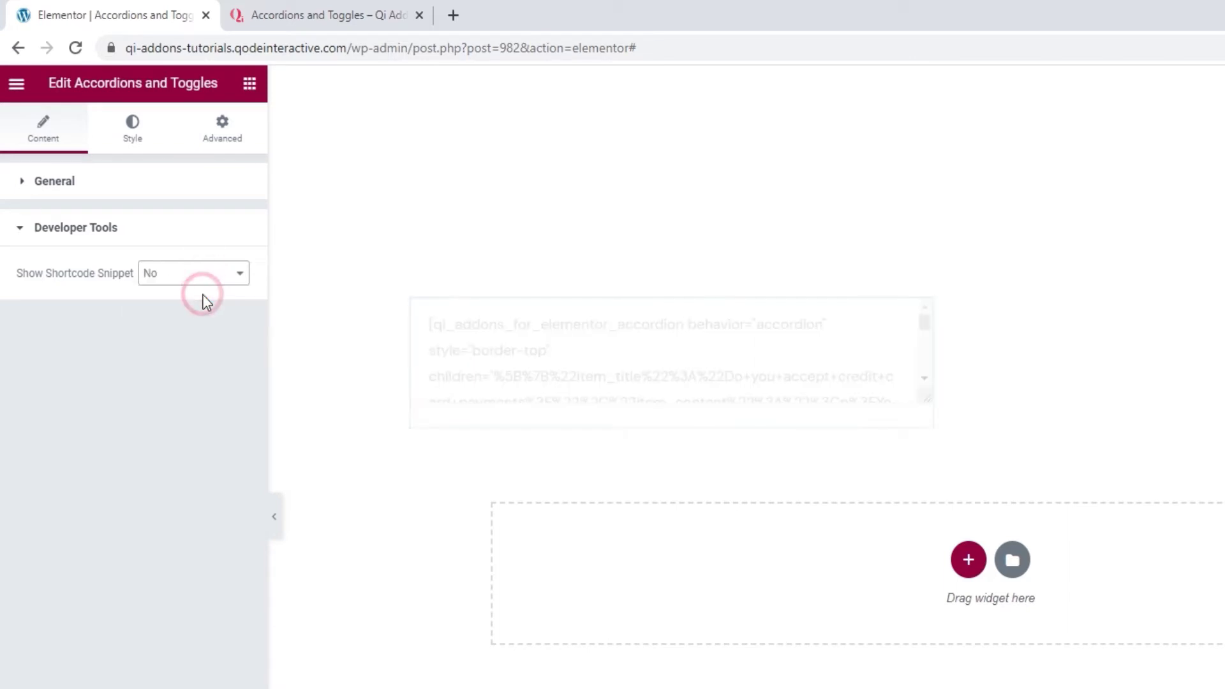
left_click(137, 151)
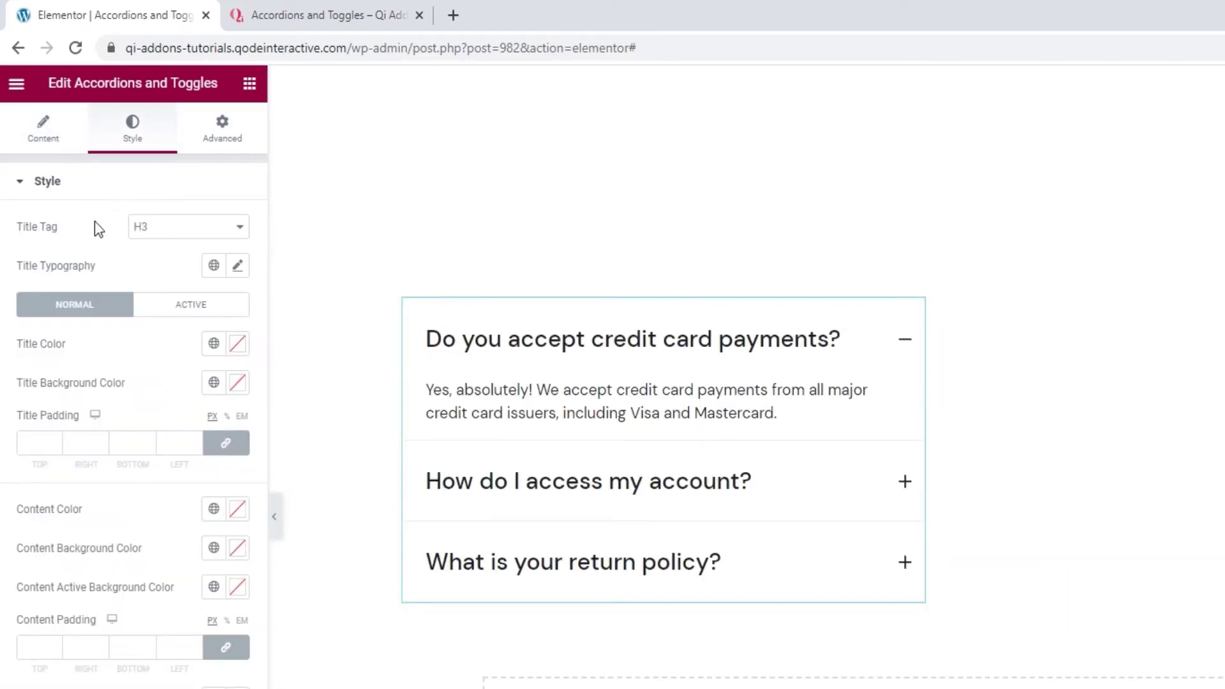
- Change the accordion Title Tag from H3 to H5
left_click(184, 234)
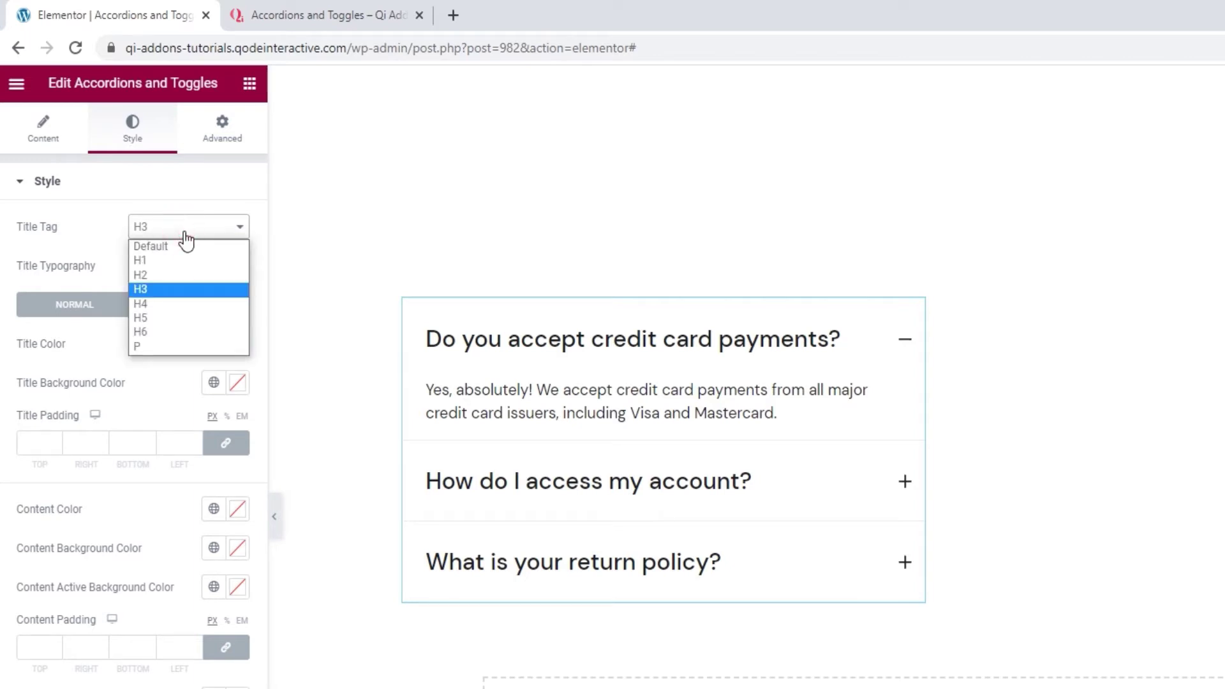
left_click(190, 319)
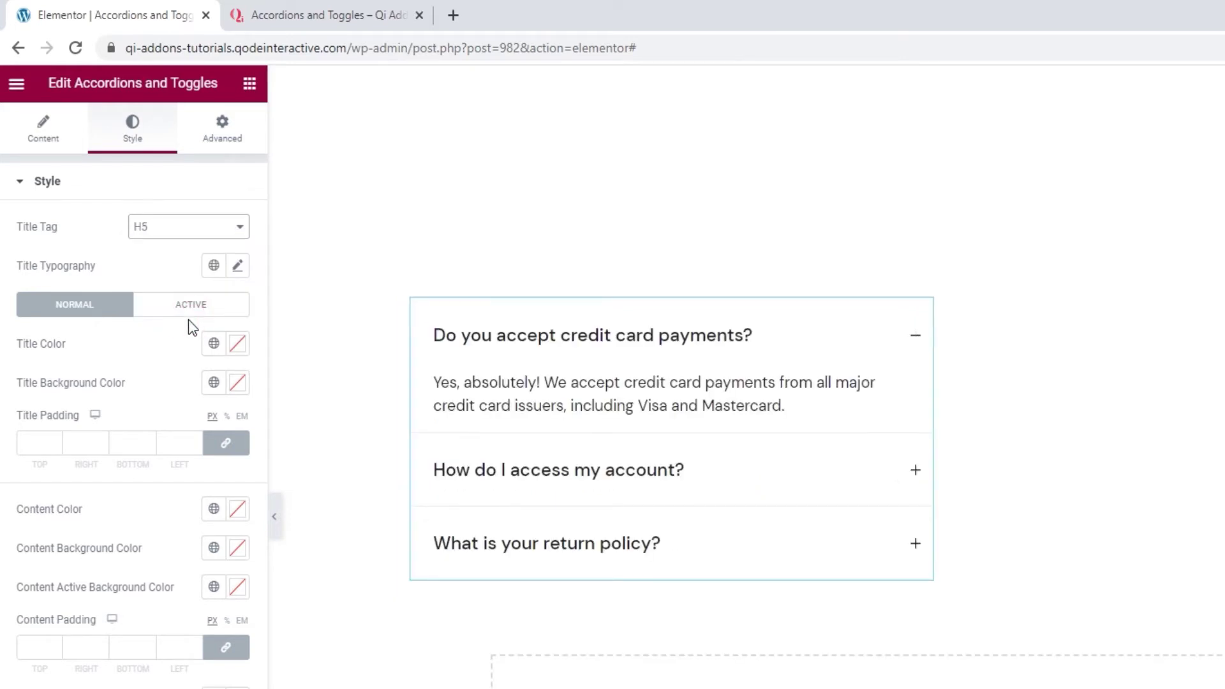
left_click(238, 265)
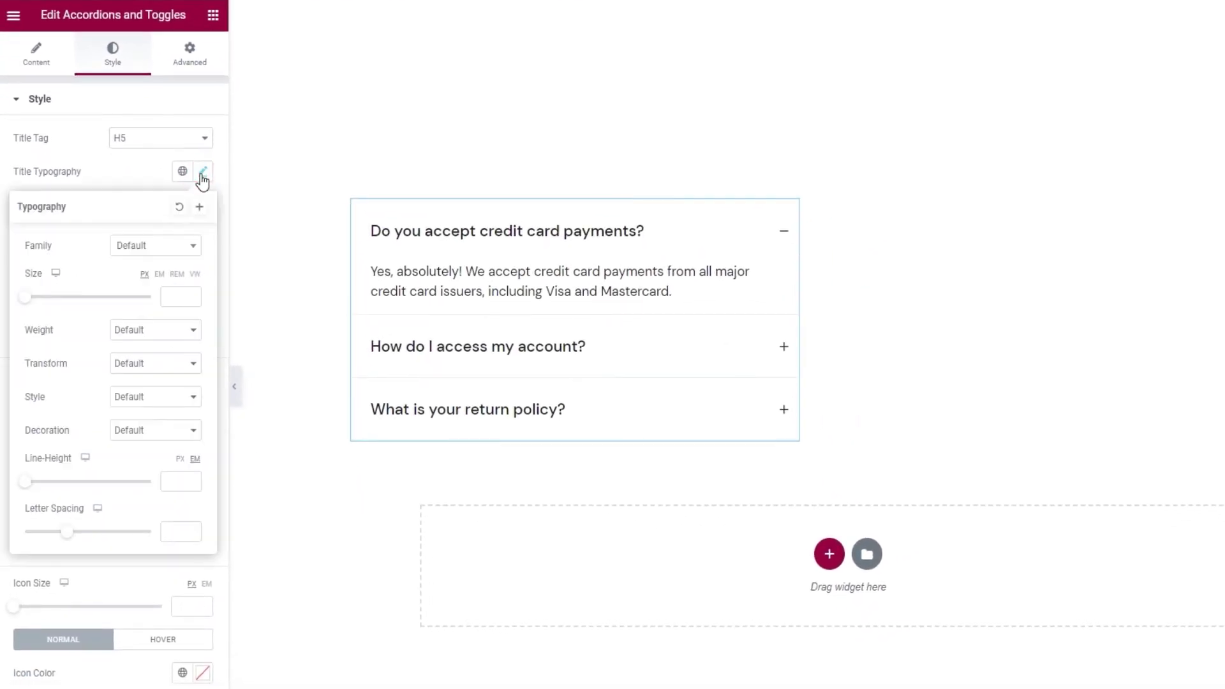
- Set the title font size to 21 px, keeping font family and weight at Default
left_click(159, 245)
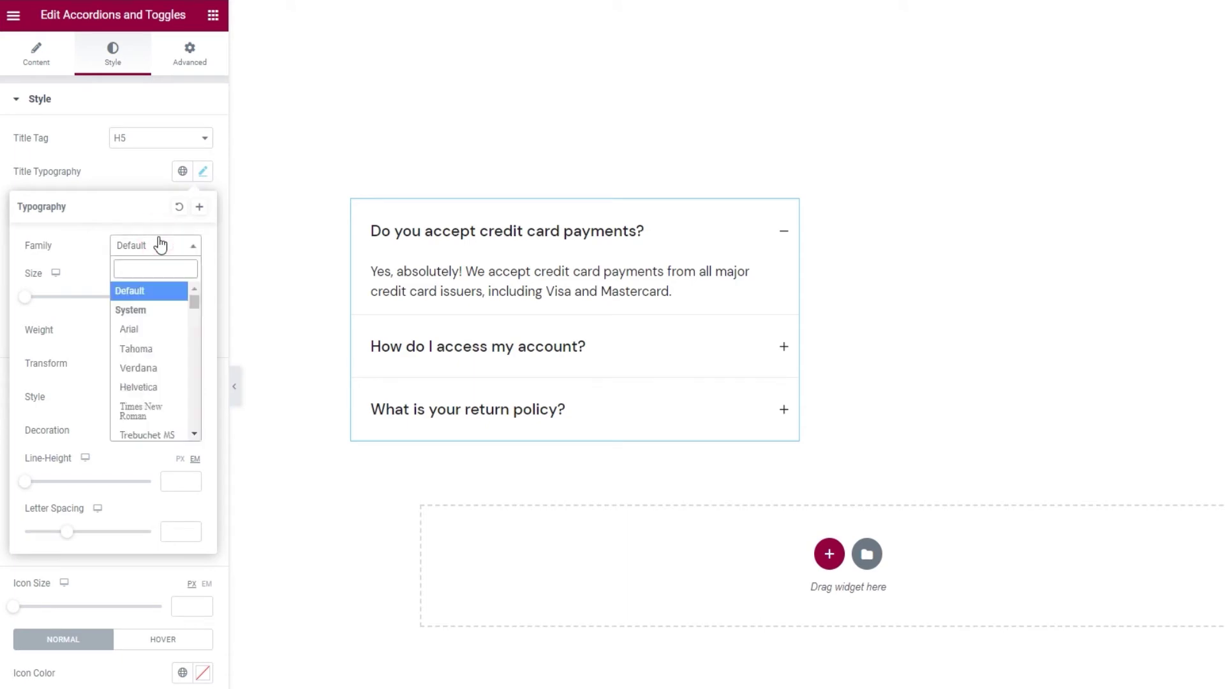
scroll(156, 324, "down", 2)
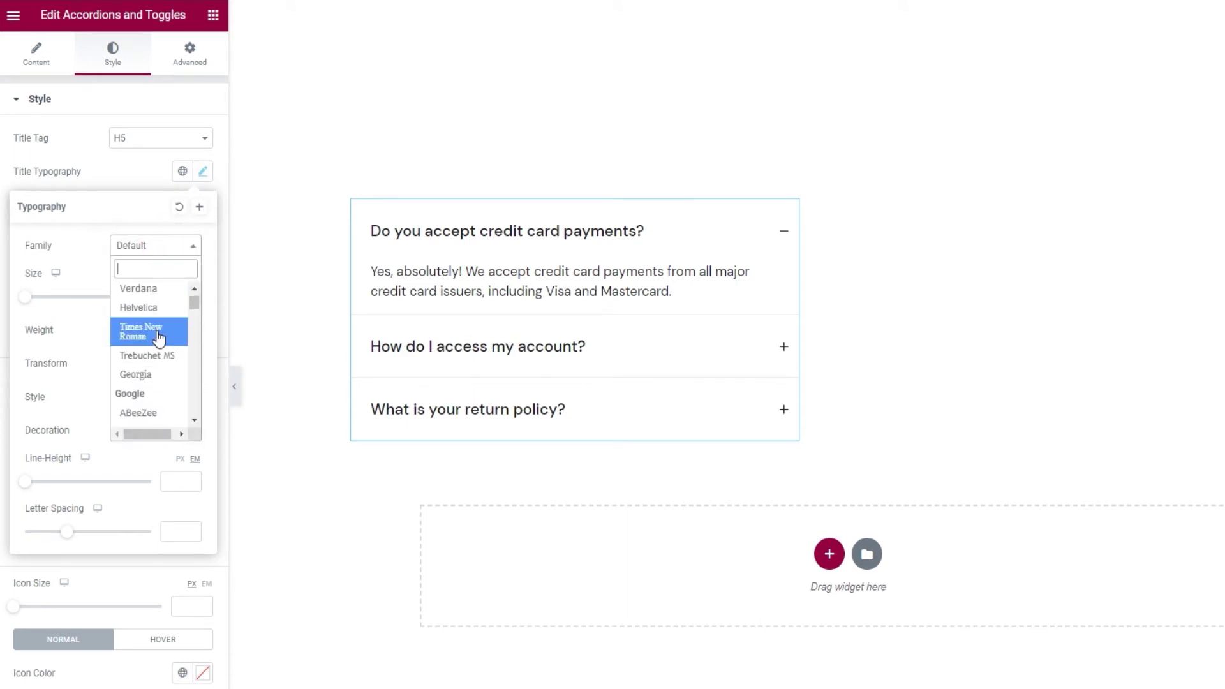
left_click(141, 246)
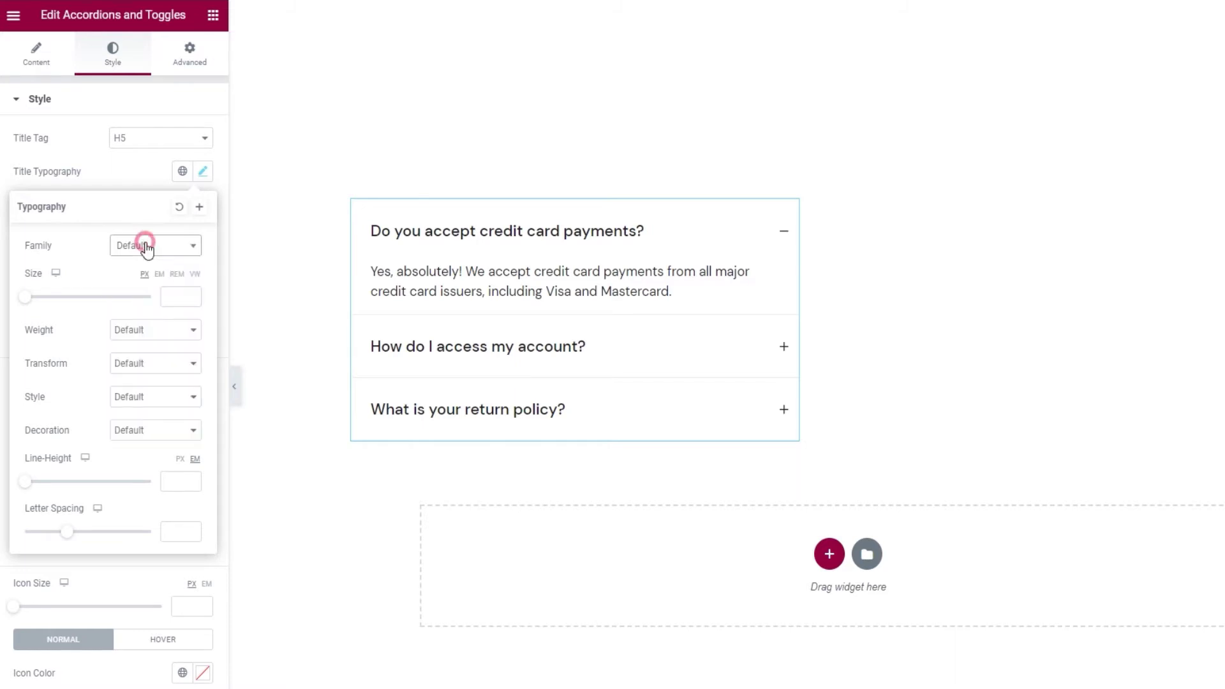
left_click(178, 292)
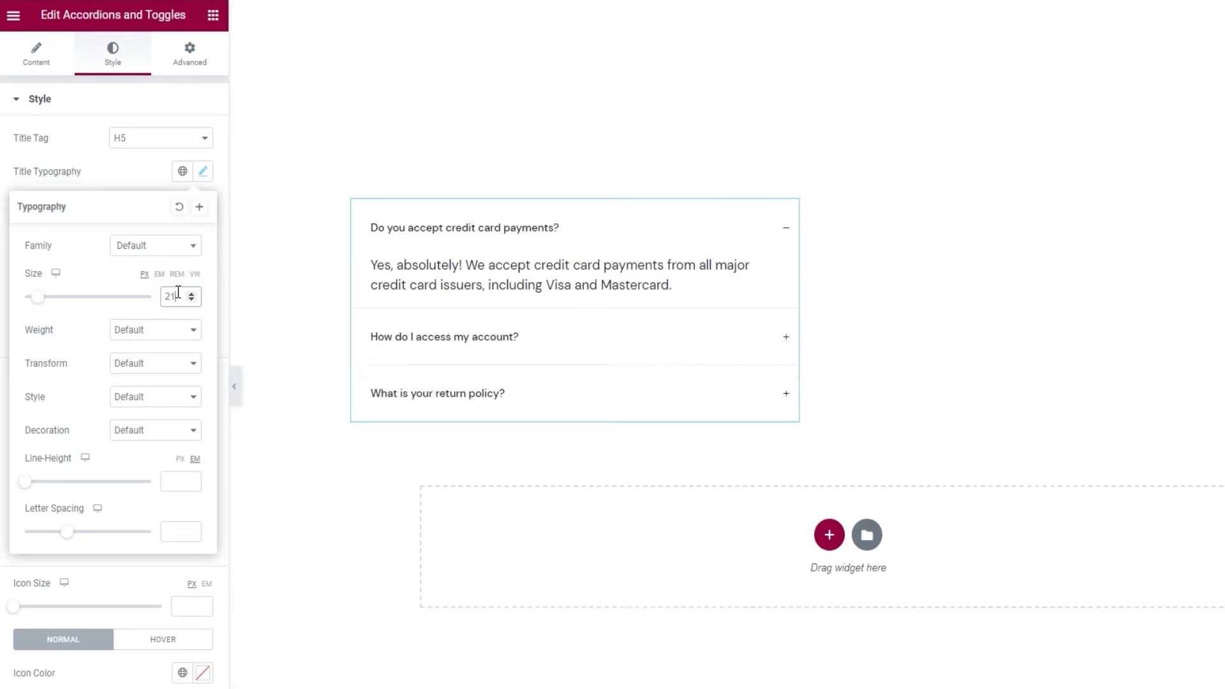
type("21")
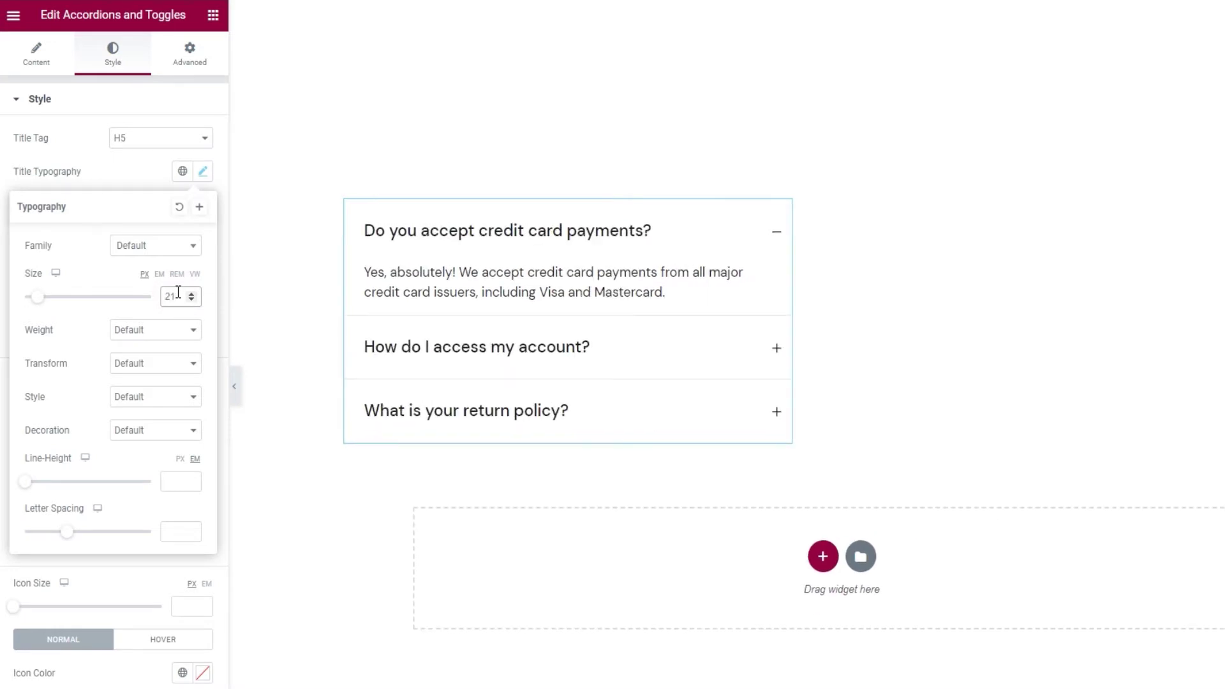
left_click(150, 332)
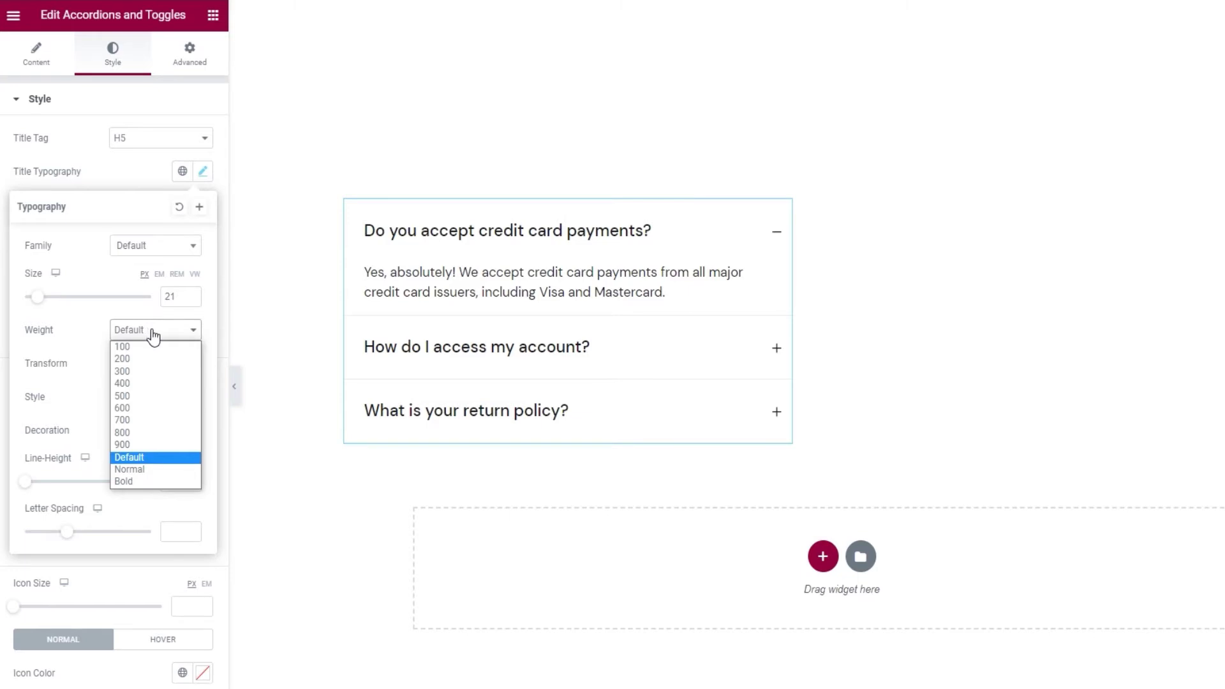
left_click(163, 357)
left_click(155, 332)
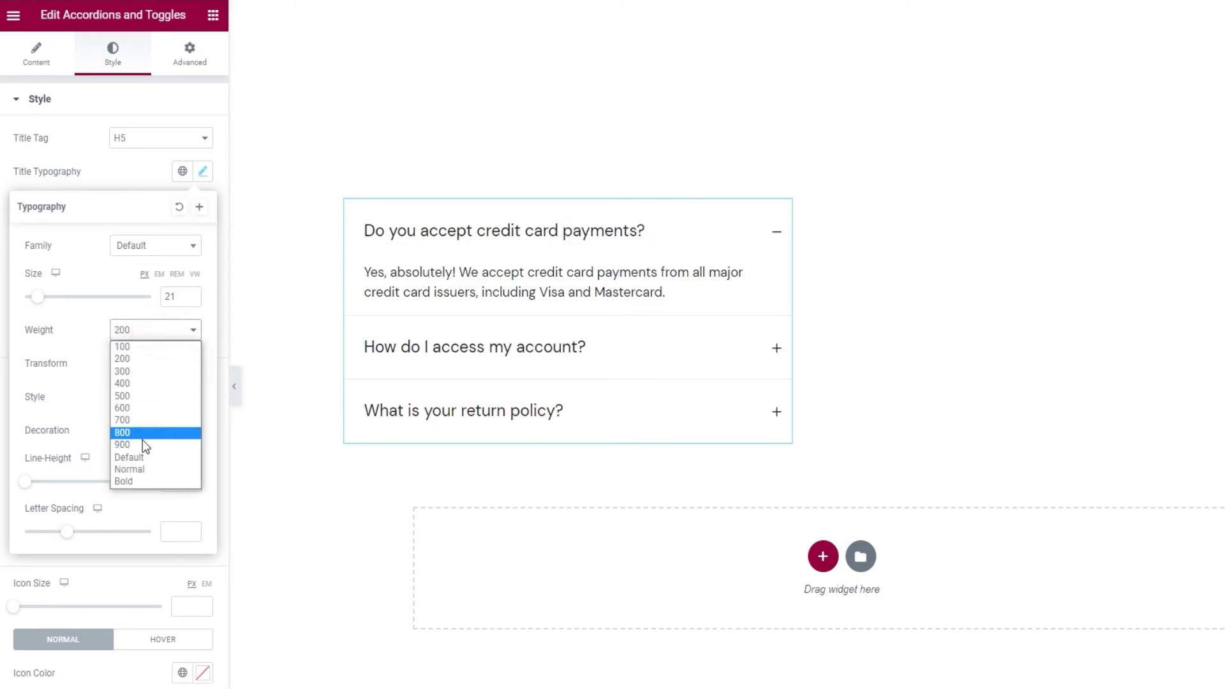
left_click(159, 481)
left_click(141, 330)
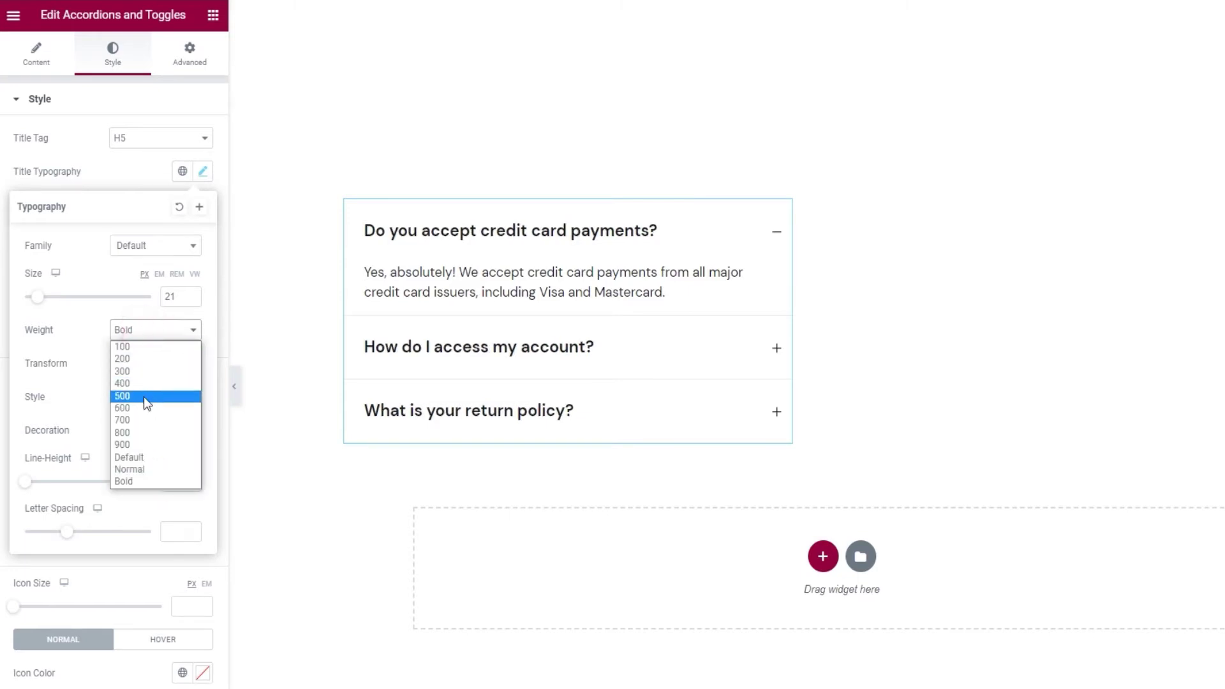
left_click(166, 459)
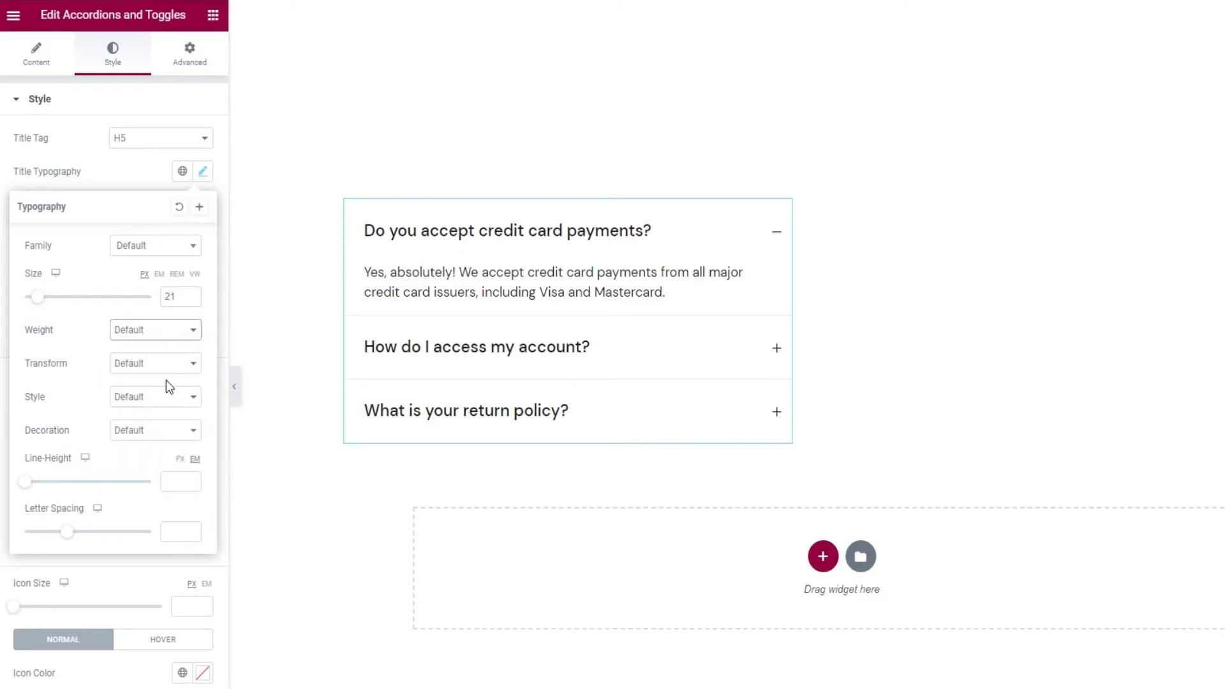
left_click(163, 363)
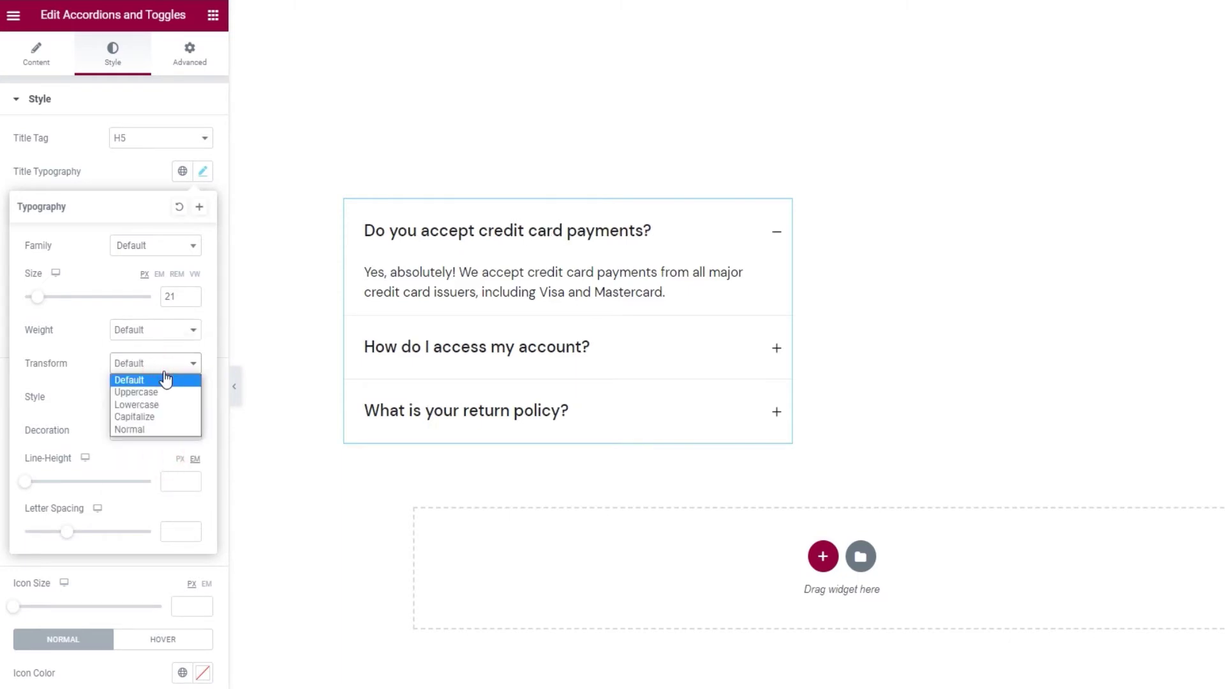
left_click(173, 391)
left_click(174, 364)
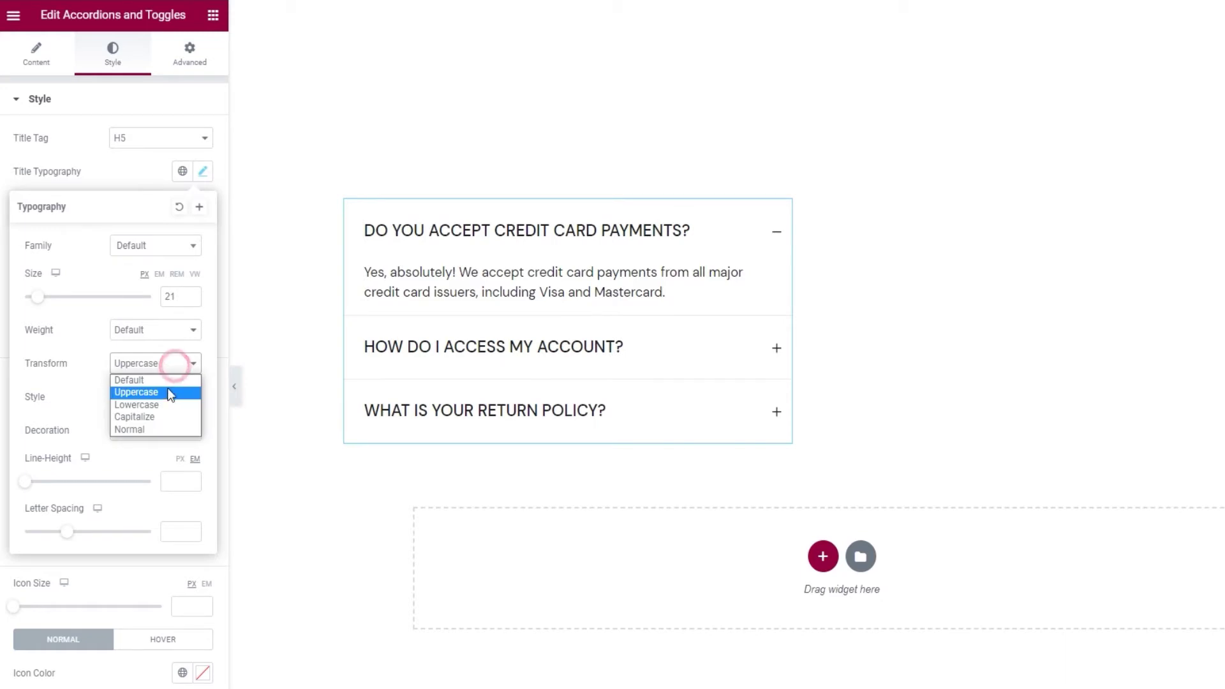
left_click(169, 404)
left_click(169, 363)
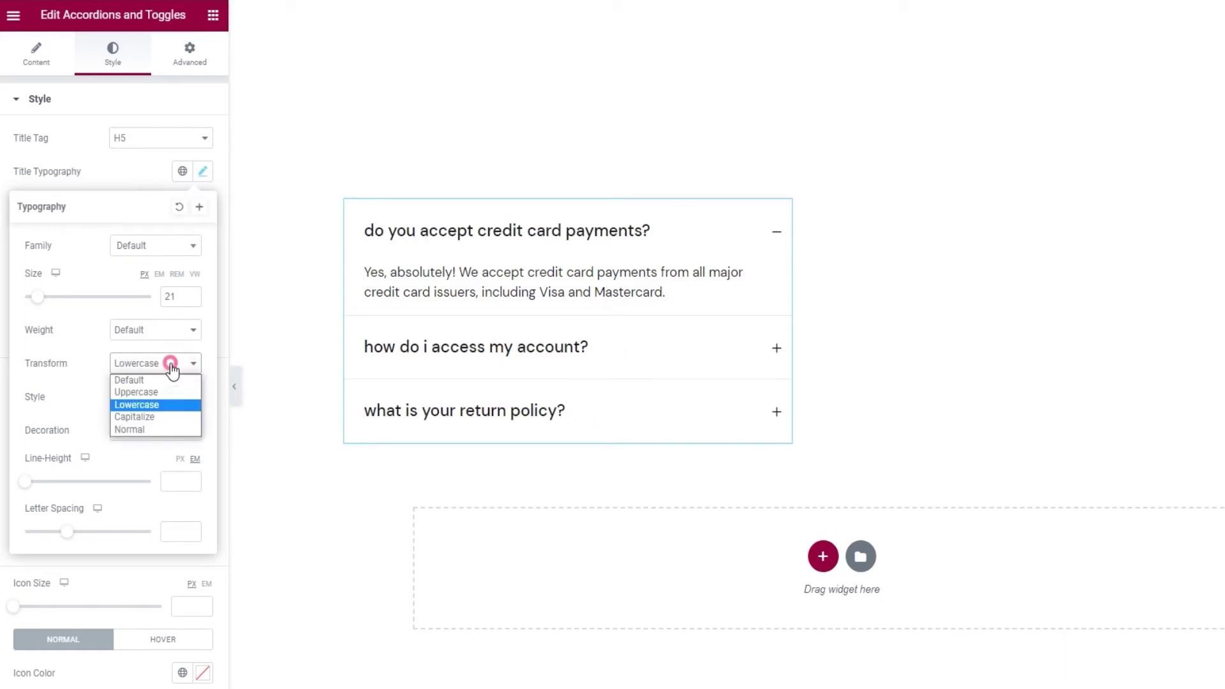
left_click(175, 416)
left_click(161, 362)
left_click(169, 429)
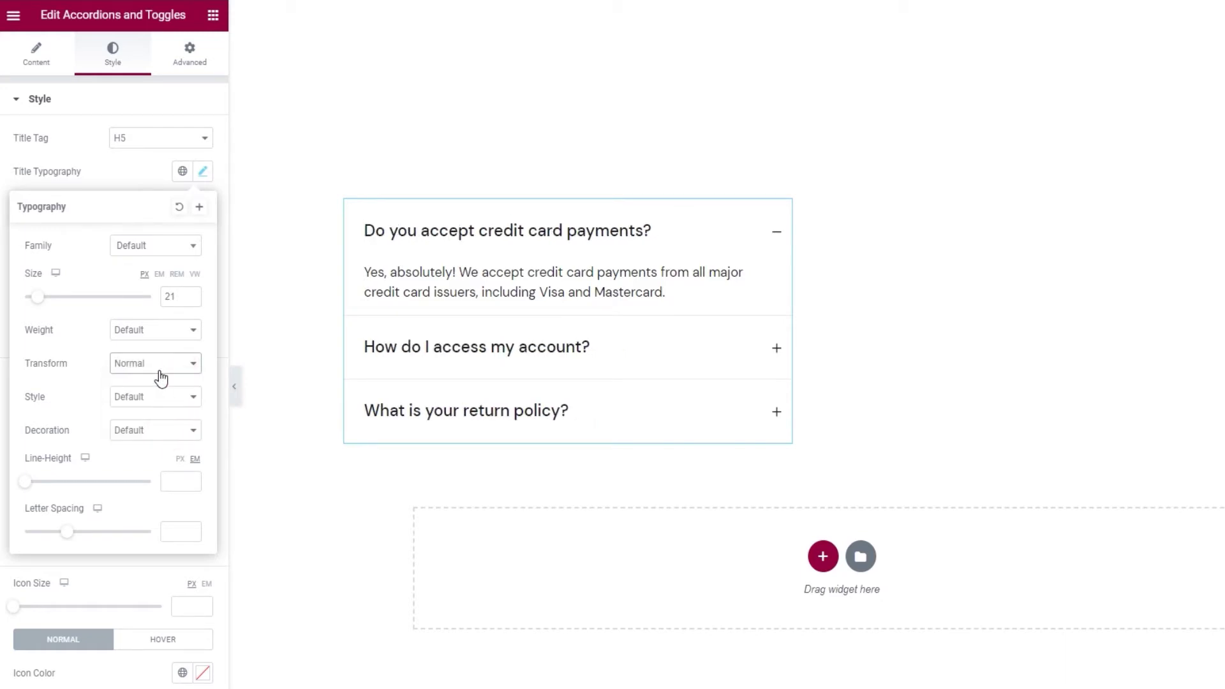
left_click(160, 372)
left_click(166, 385)
left_click(164, 396)
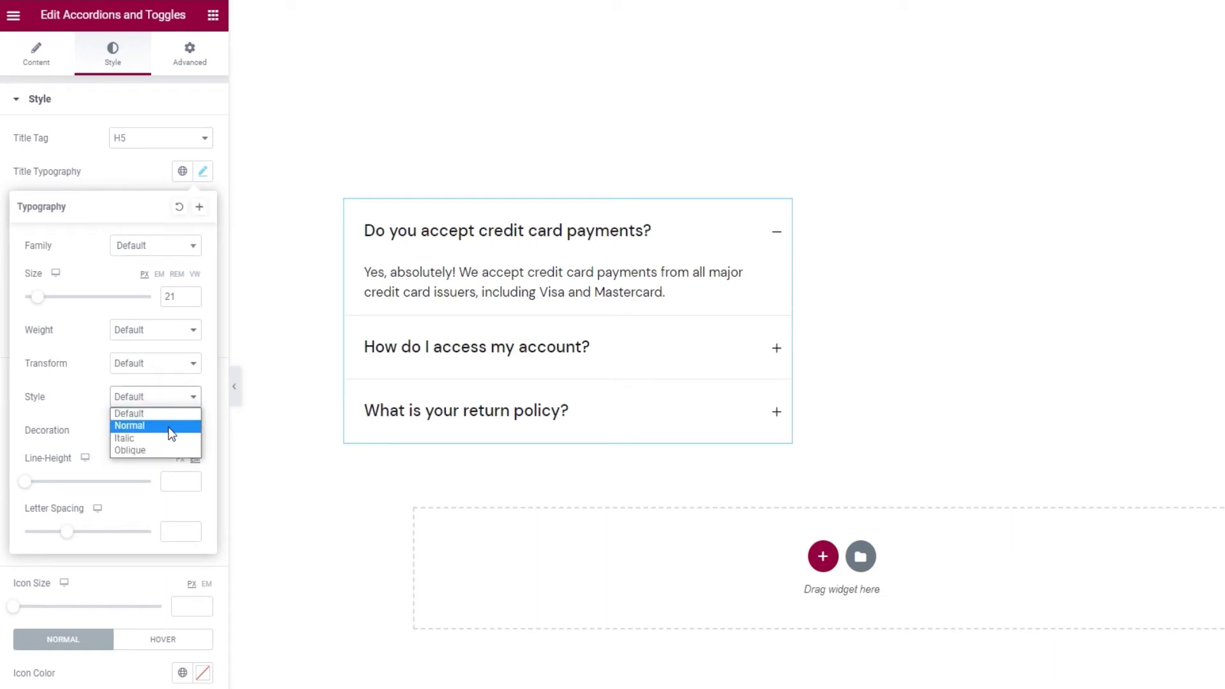
left_click(169, 426)
left_click(165, 397)
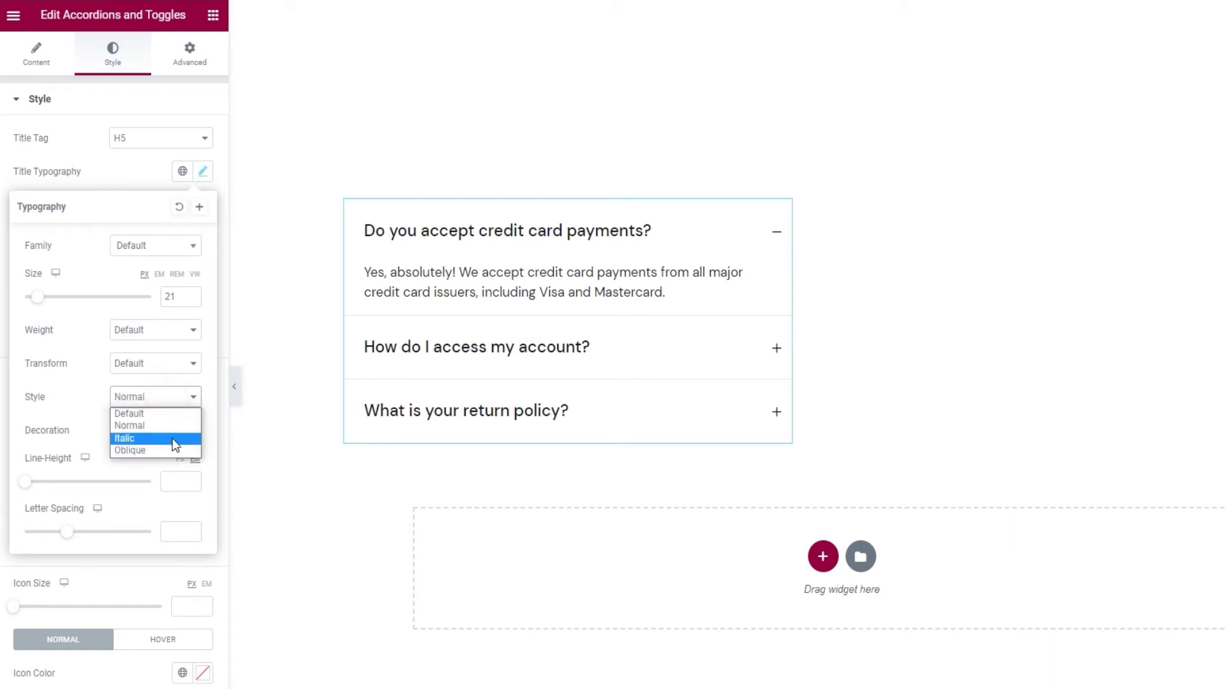
left_click(174, 439)
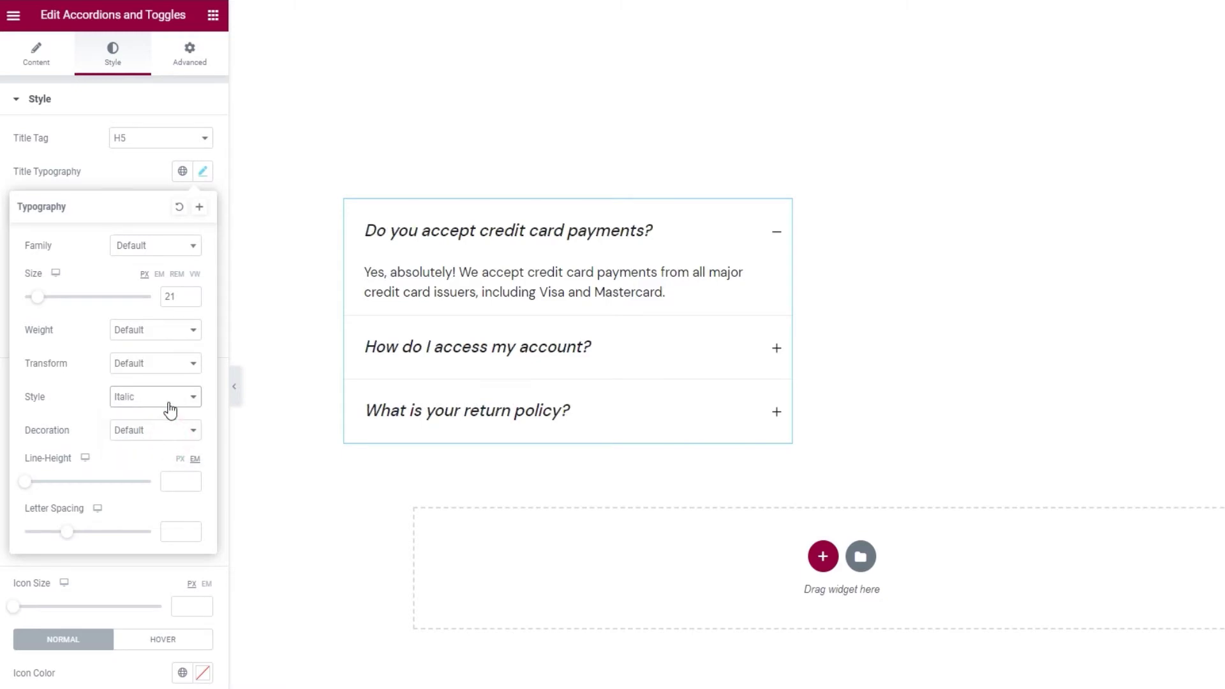
left_click(167, 398)
left_click(171, 449)
left_click(165, 399)
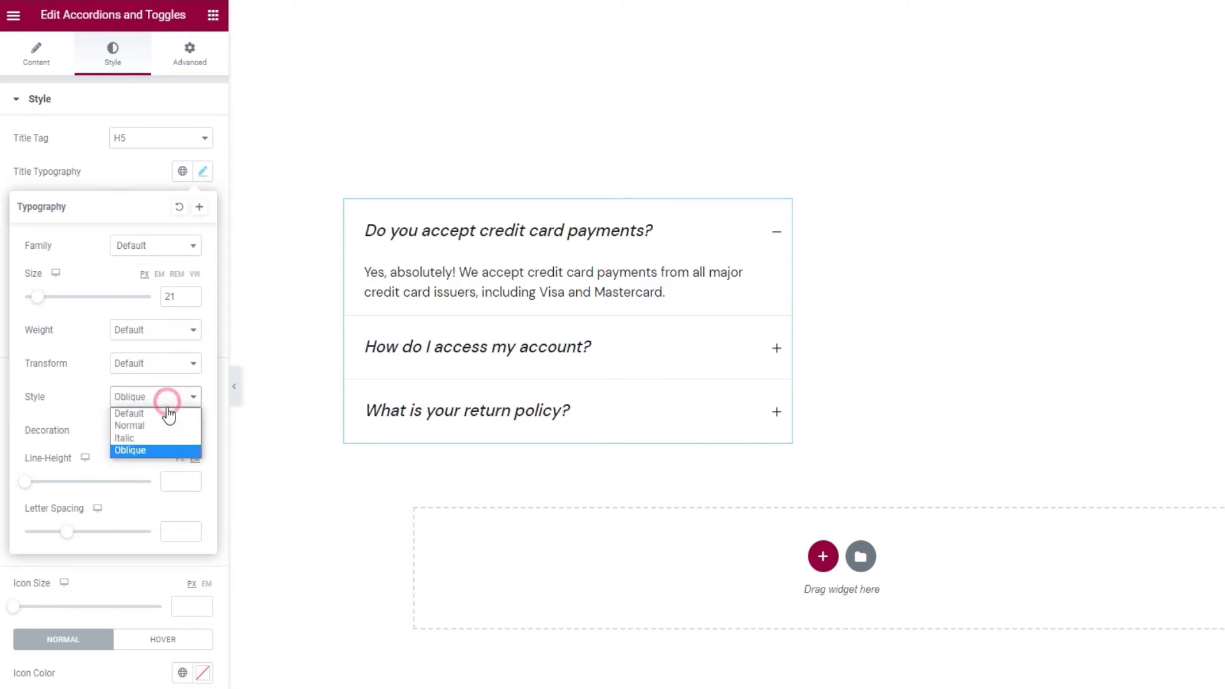
left_click(167, 411)
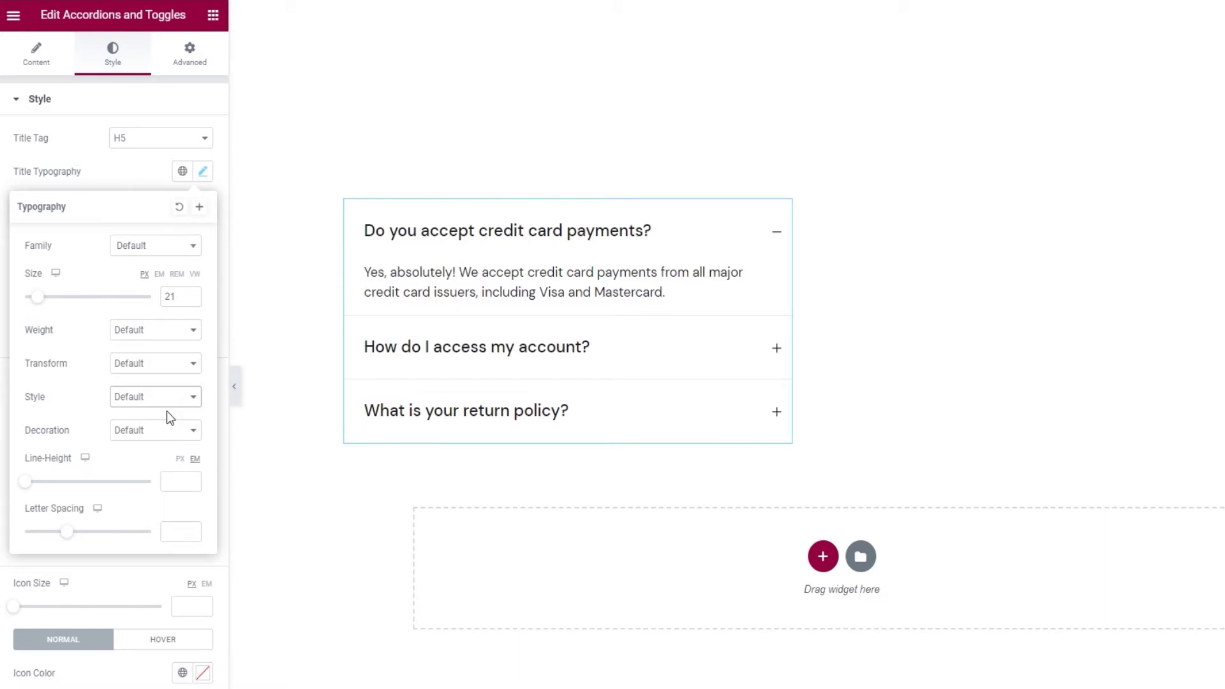
left_click(164, 429)
left_click(162, 454)
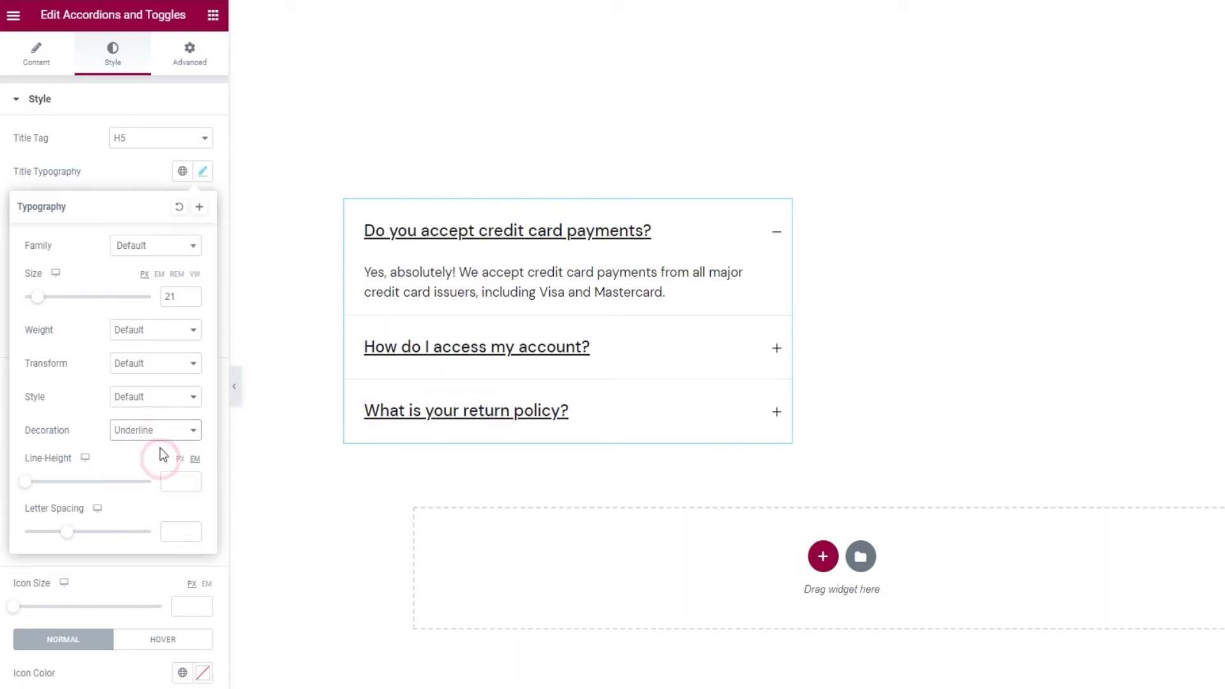
left_click(159, 429)
left_click(162, 472)
left_click(159, 429)
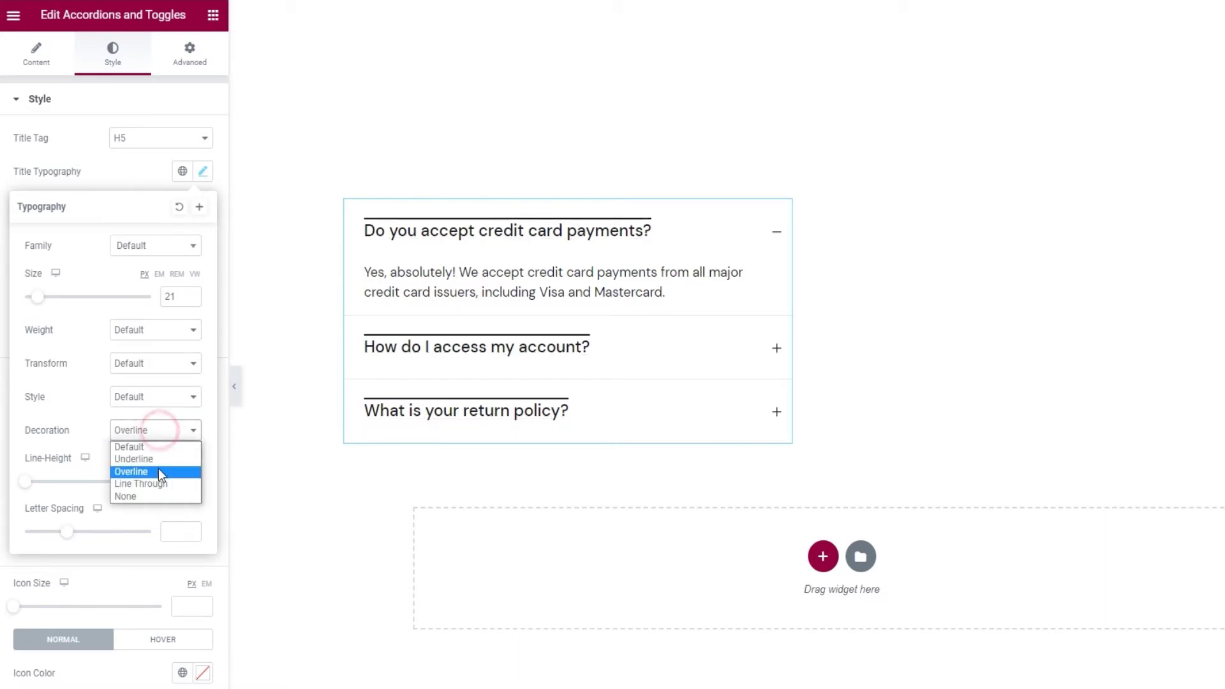
left_click(162, 483)
left_click(157, 429)
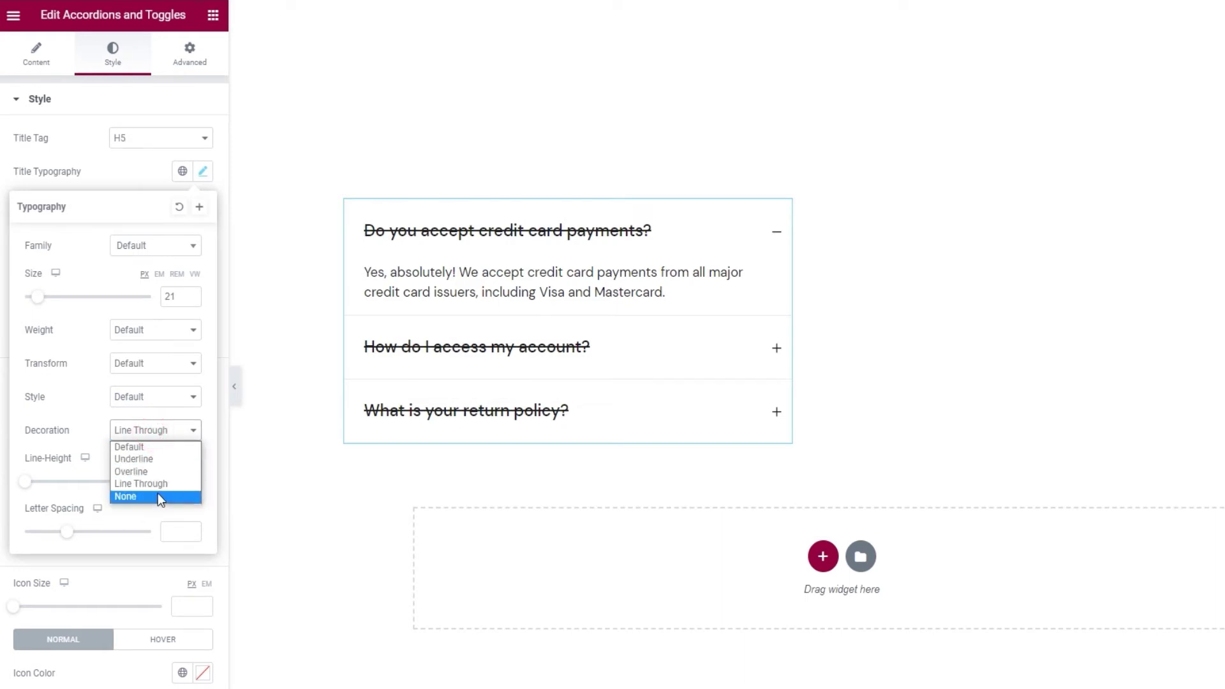
left_click(158, 496)
left_click(146, 434)
left_click(150, 446)
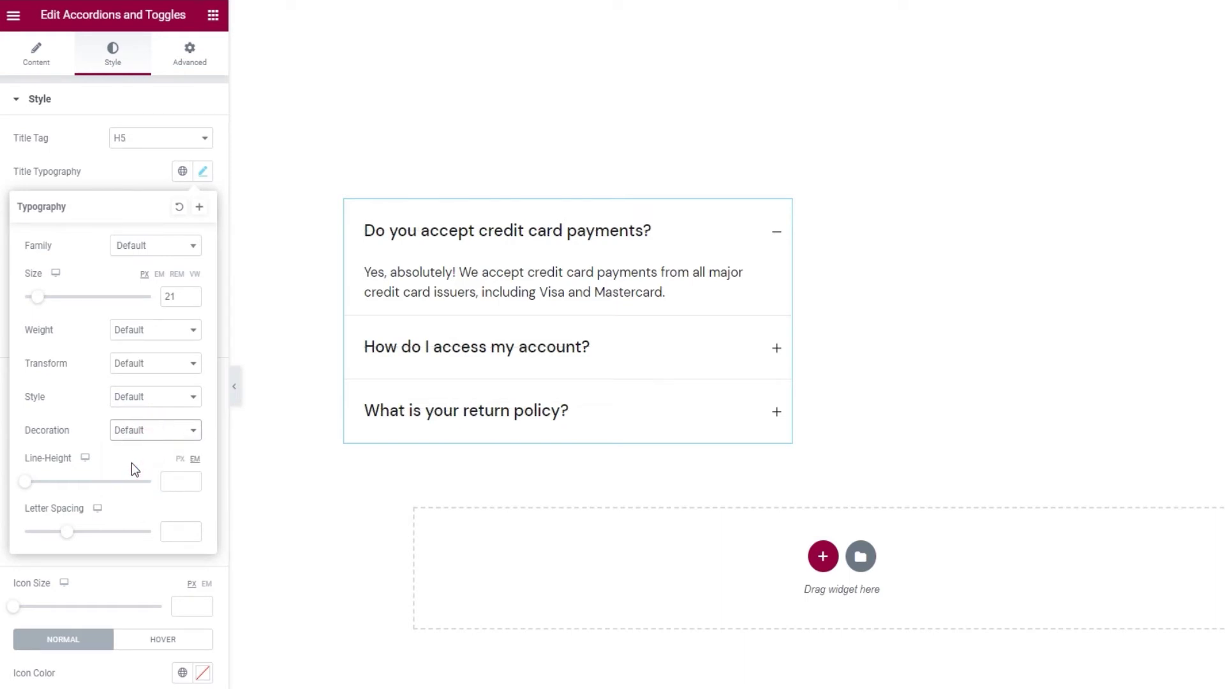
- Try 2.6 em line height and 1.5 letter spacing, then clear both and close title typography
left_click_drag(32, 483, 63, 492)
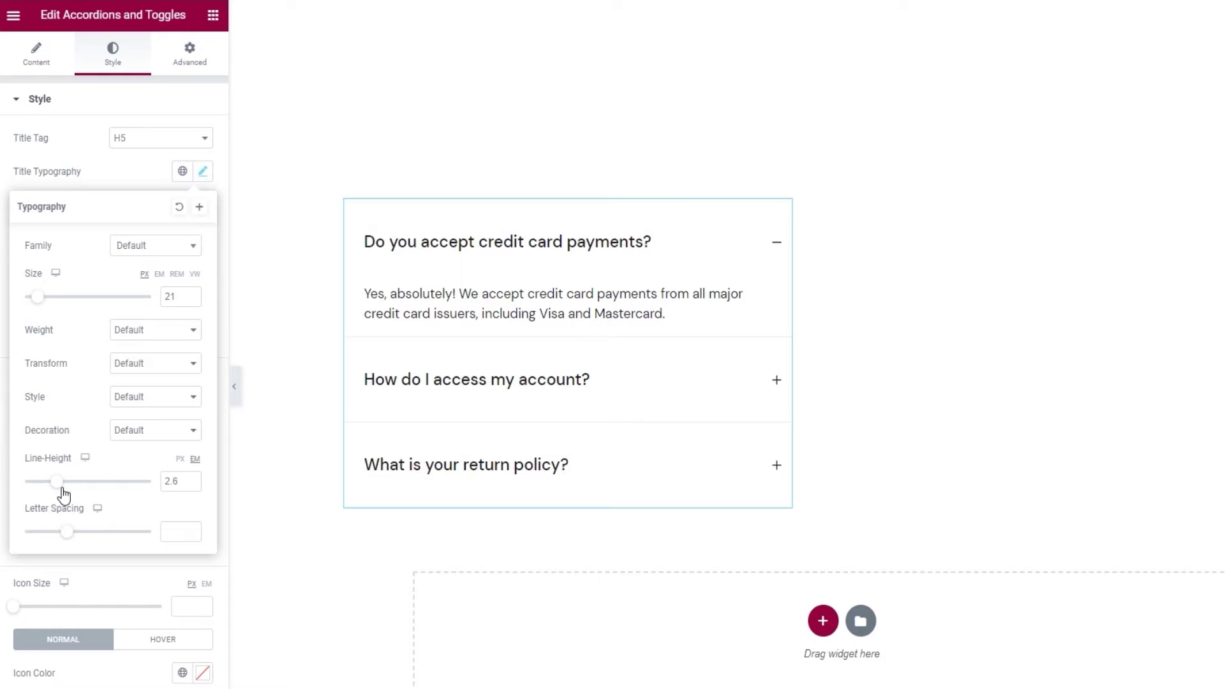
left_click_drag(181, 479, 163, 480)
key("BackSpace")
left_click_drag(66, 538, 80, 544)
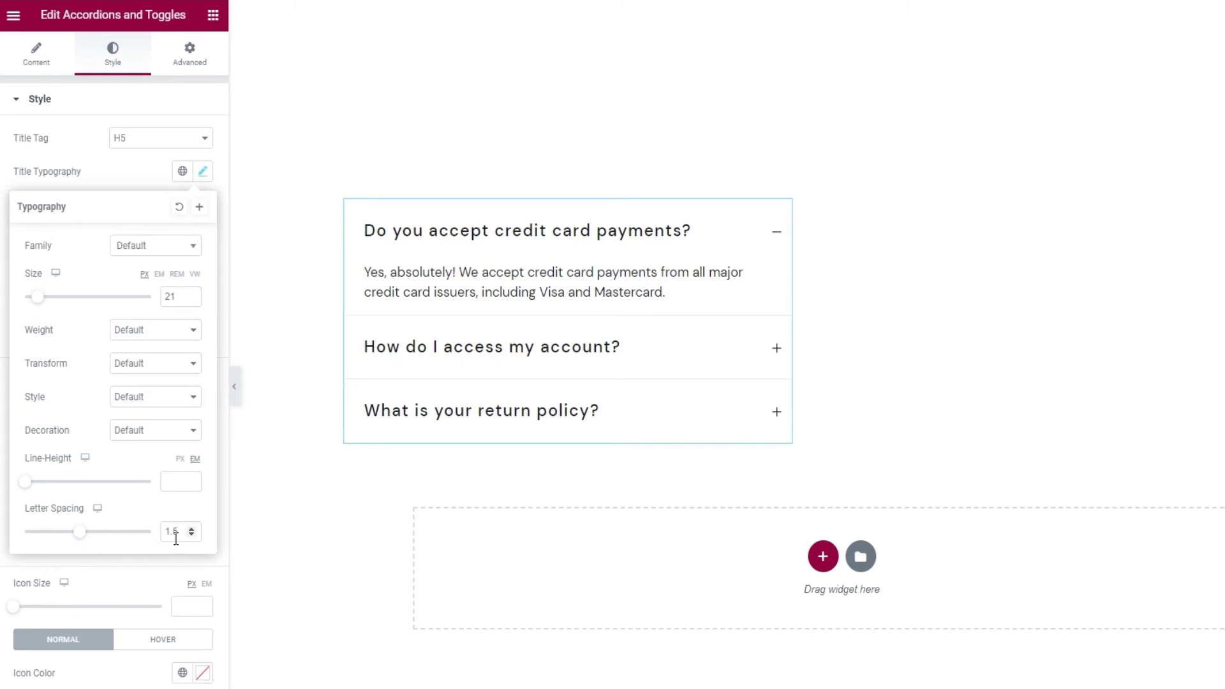
left_click_drag(175, 535, 136, 538)
key("BackSpace")
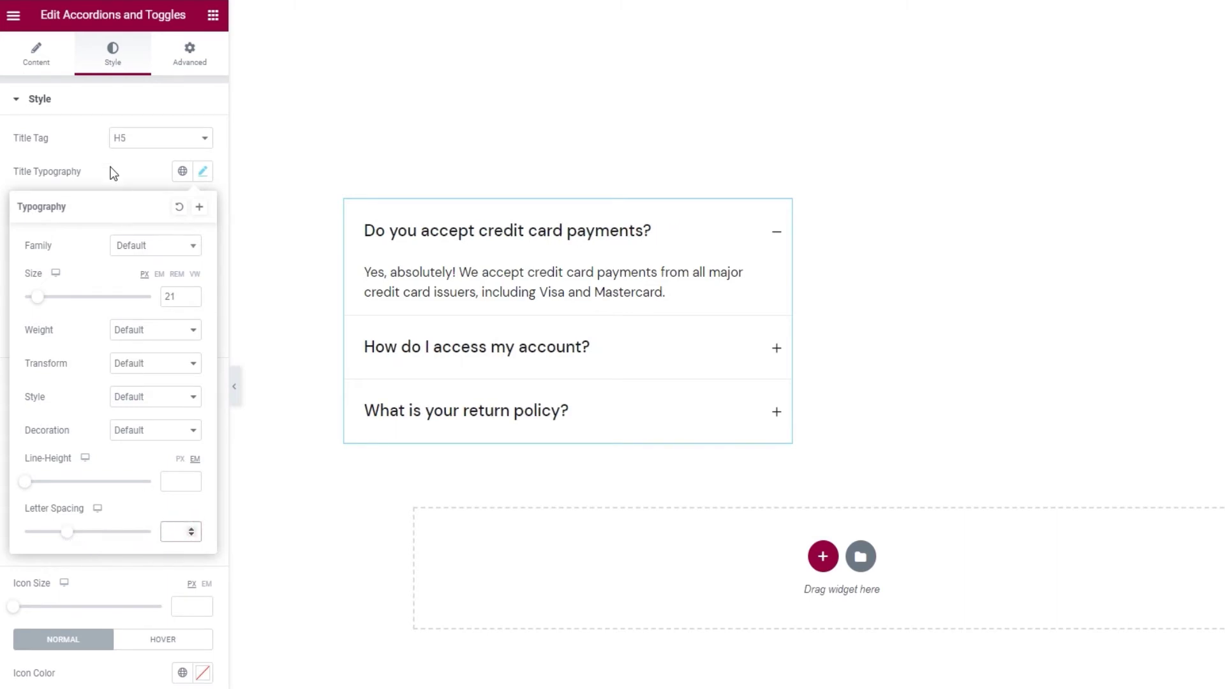
left_click(110, 167)
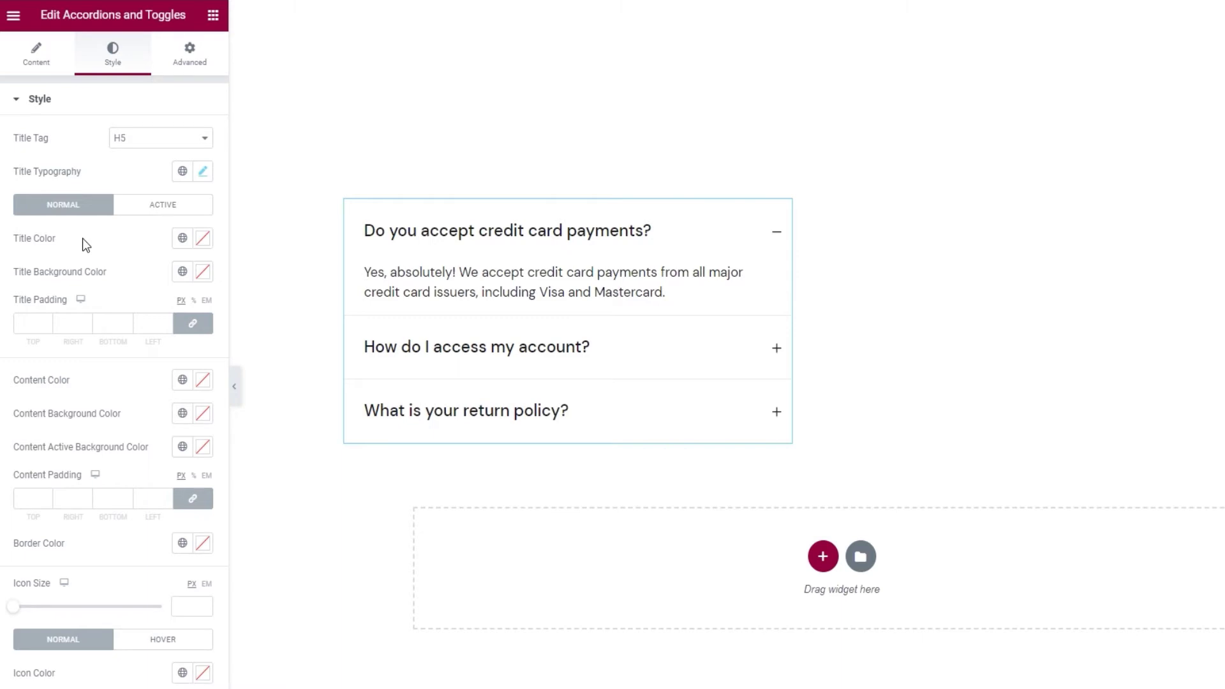
left_click(163, 209)
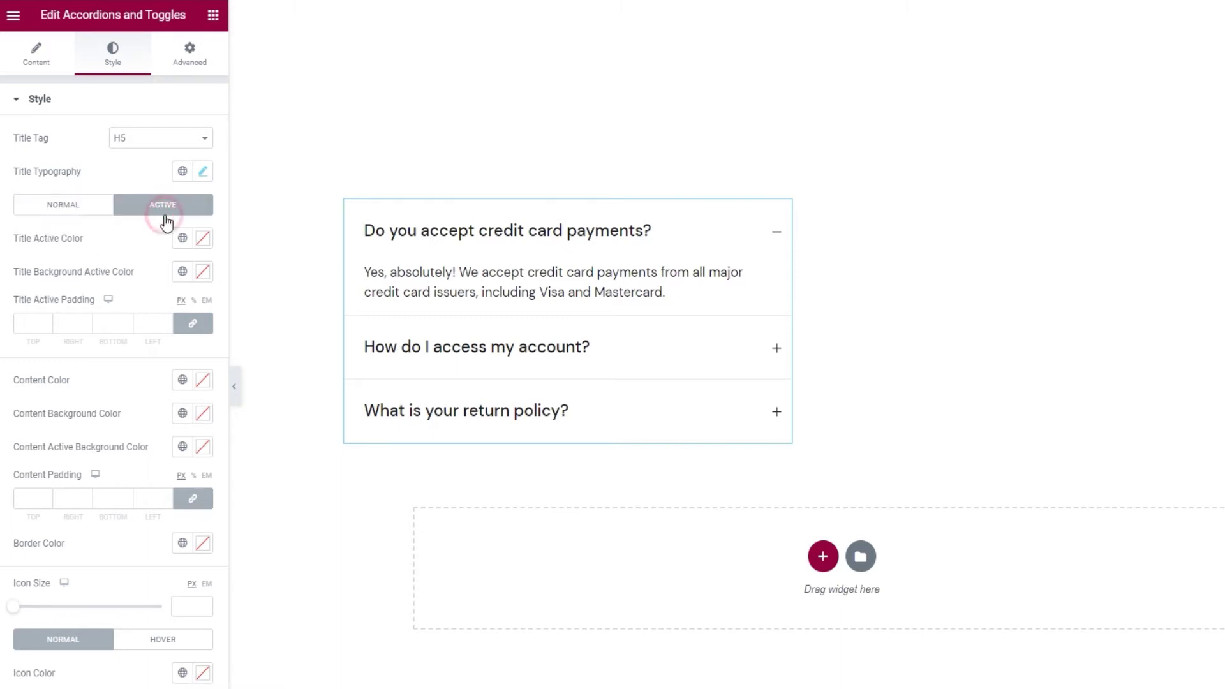
left_click(92, 208)
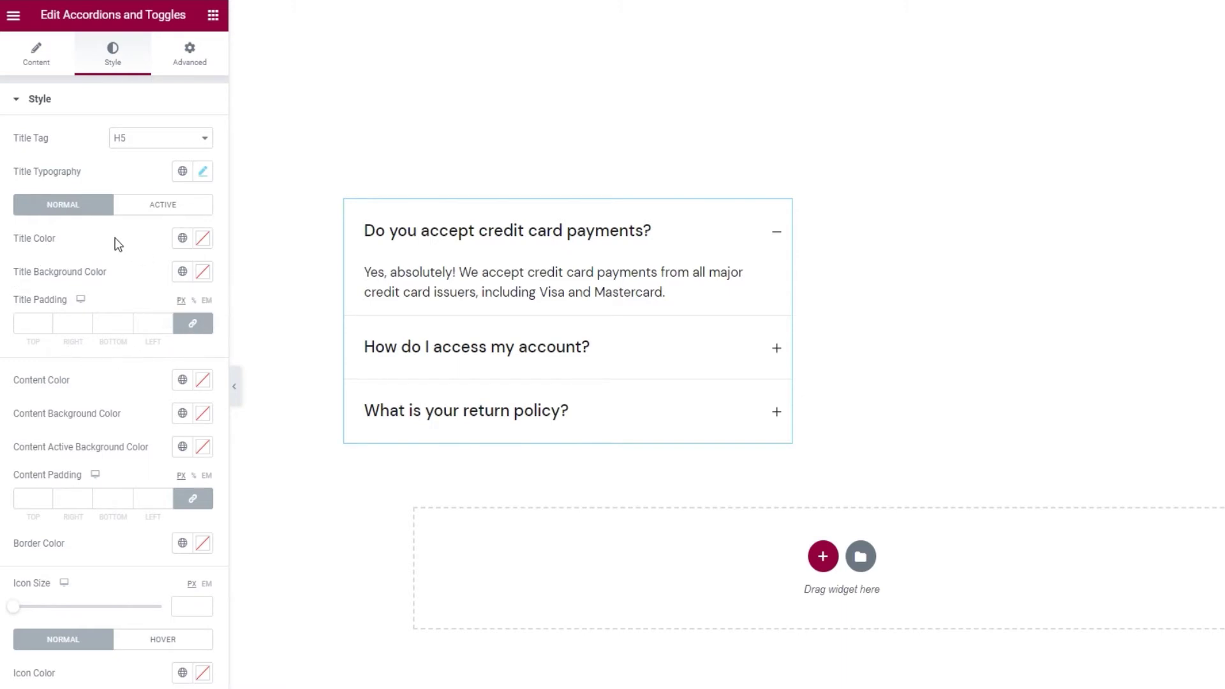
left_click(202, 240)
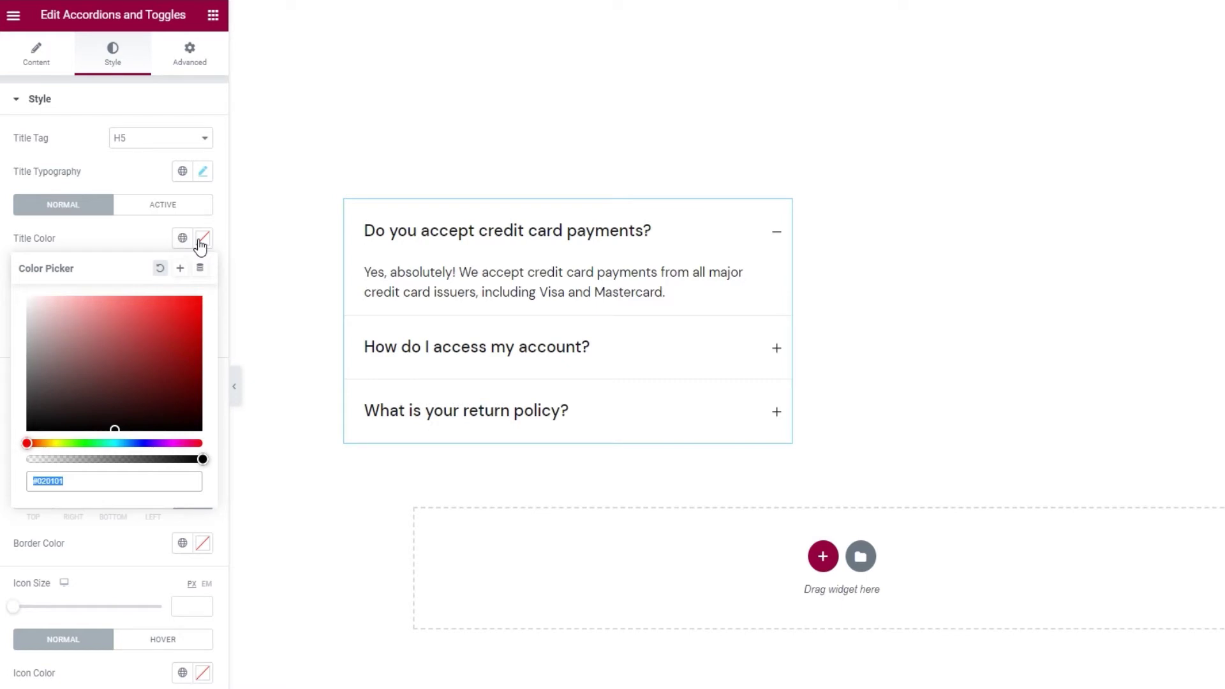
- Colour the three accordion question titles orange with hex #ff714a
left_click_drag(167, 338, 184, 329)
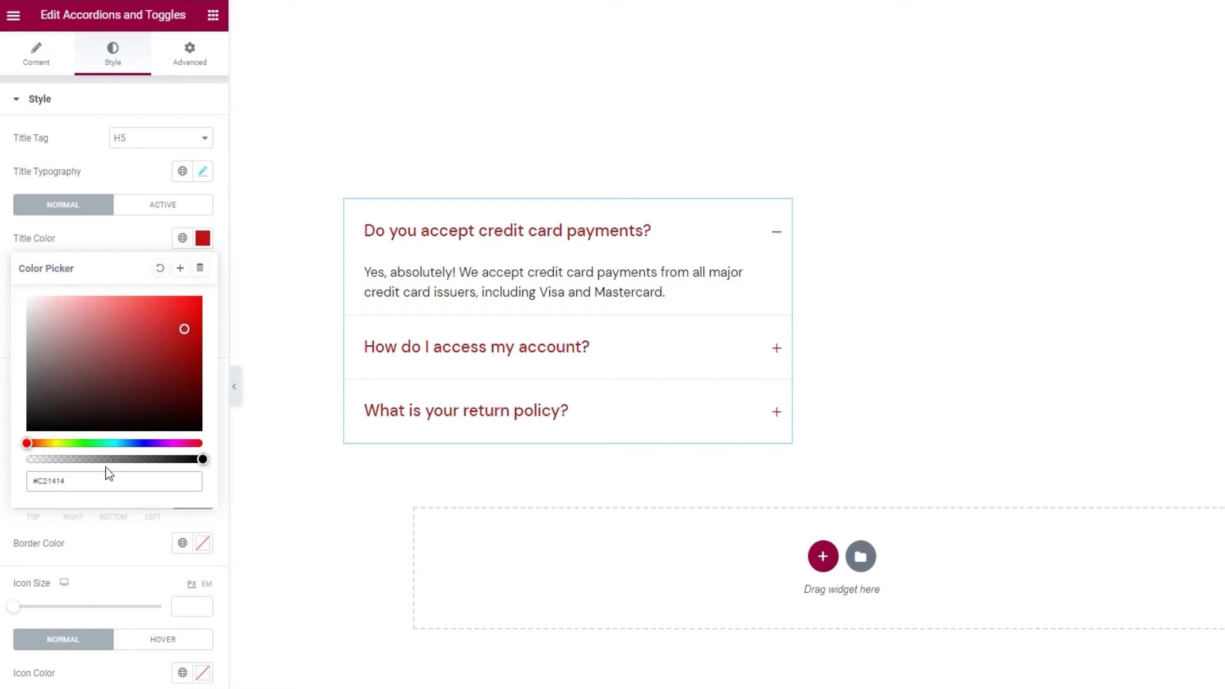
triple_click(102, 473)
type("#ff714a")
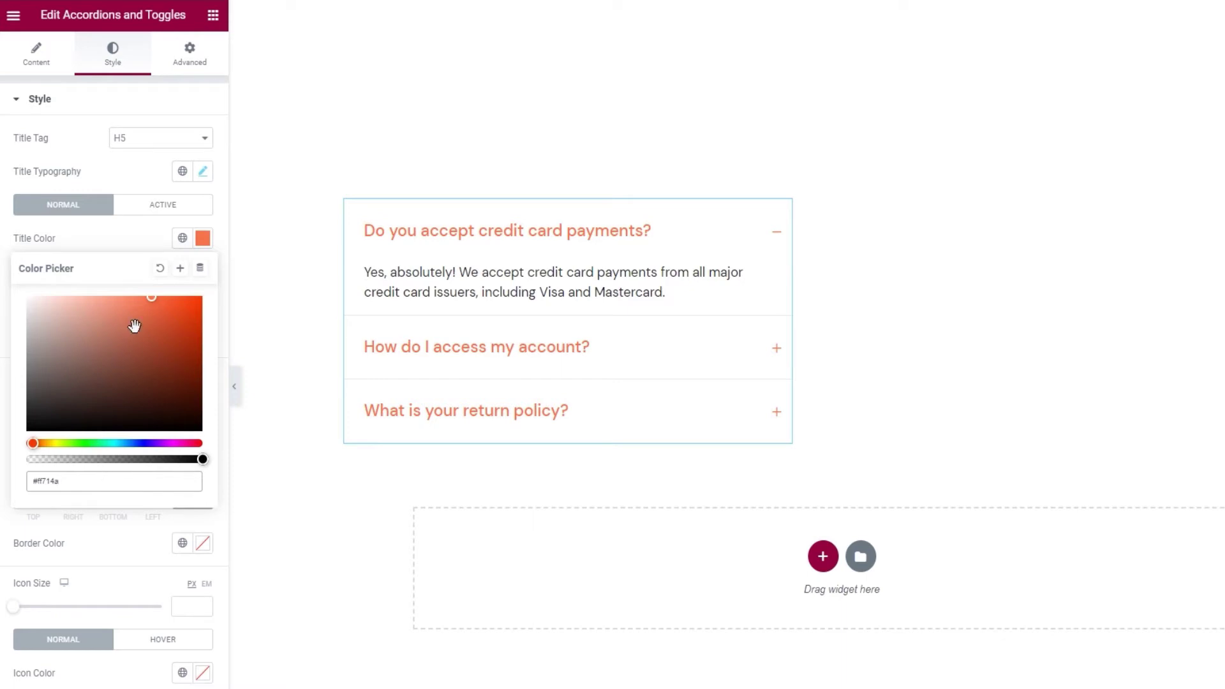
- Try a pale grey title background colour, then clear it again
left_click(153, 245)
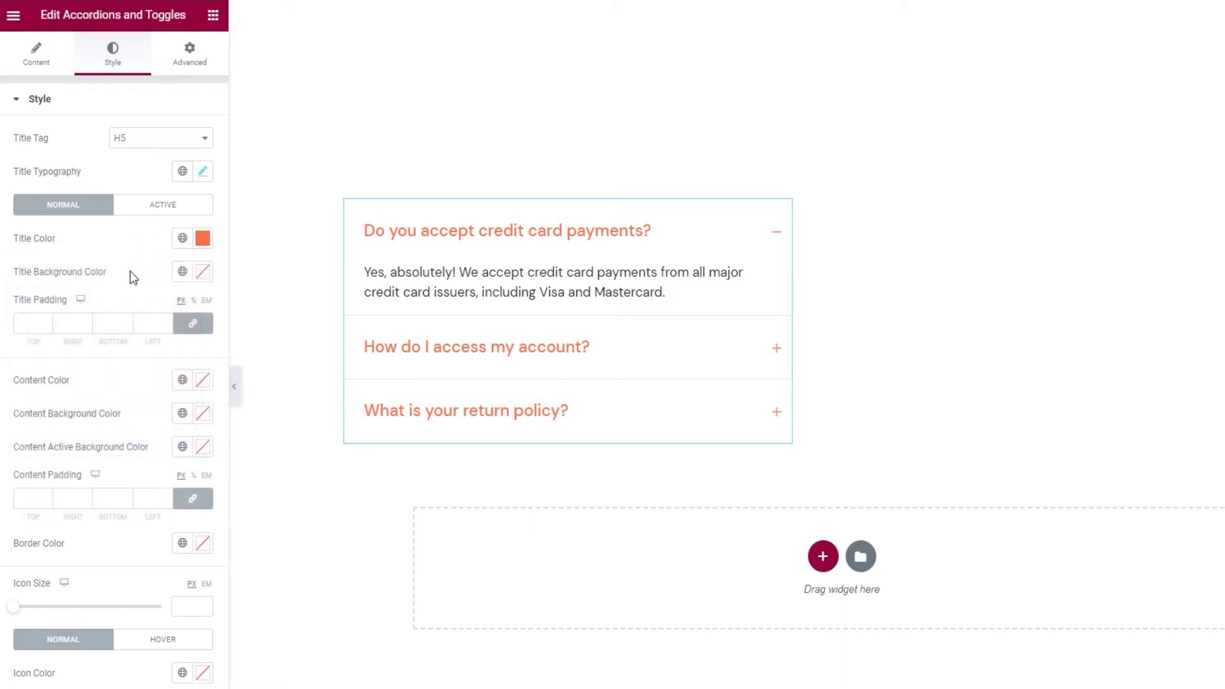
left_click(202, 272)
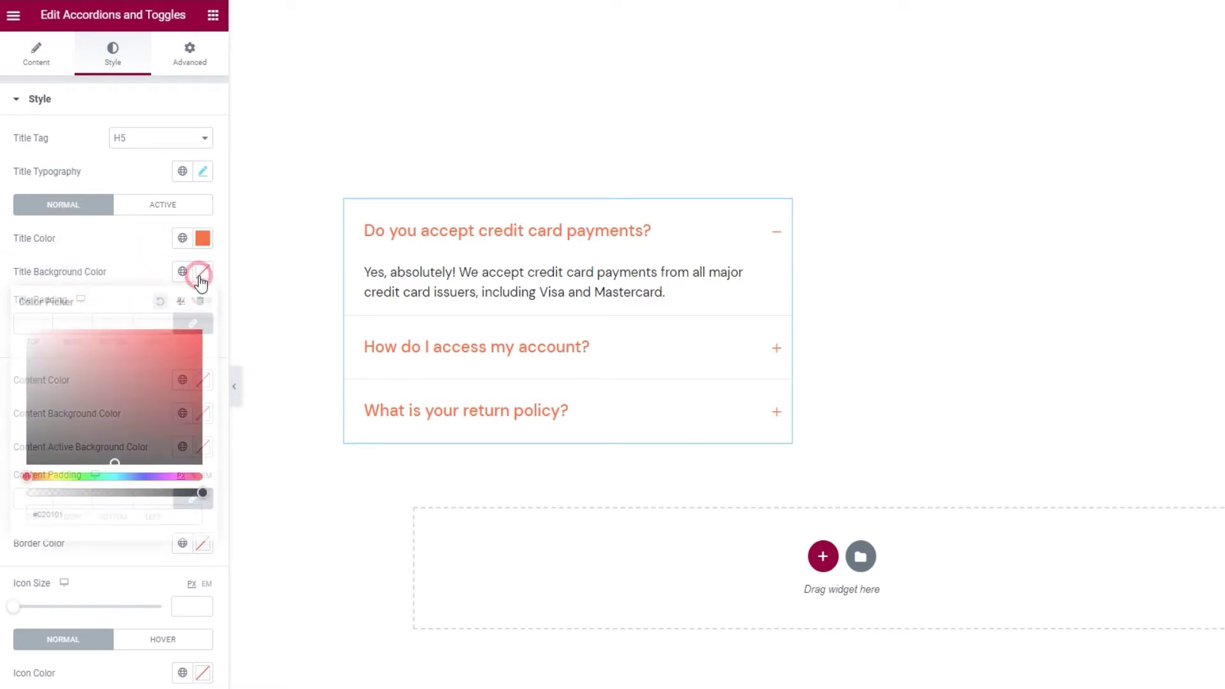
left_click(31, 371)
left_click_drag(31, 371, 29, 337)
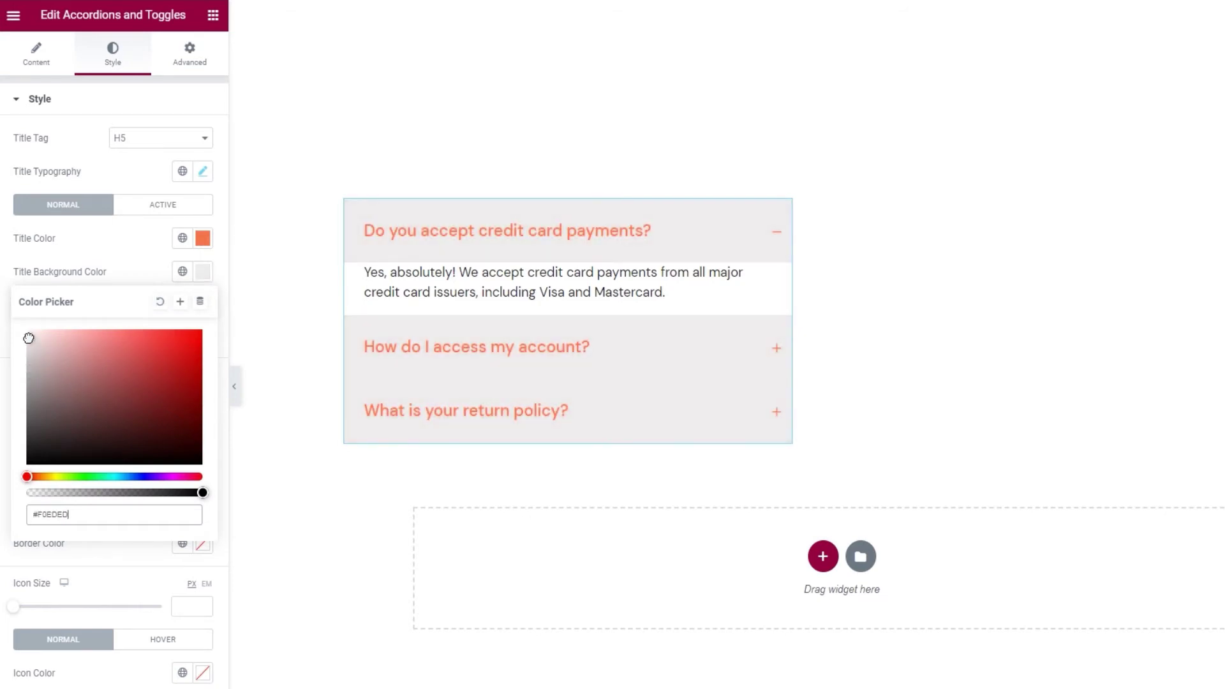
left_click(160, 303)
left_click(155, 277)
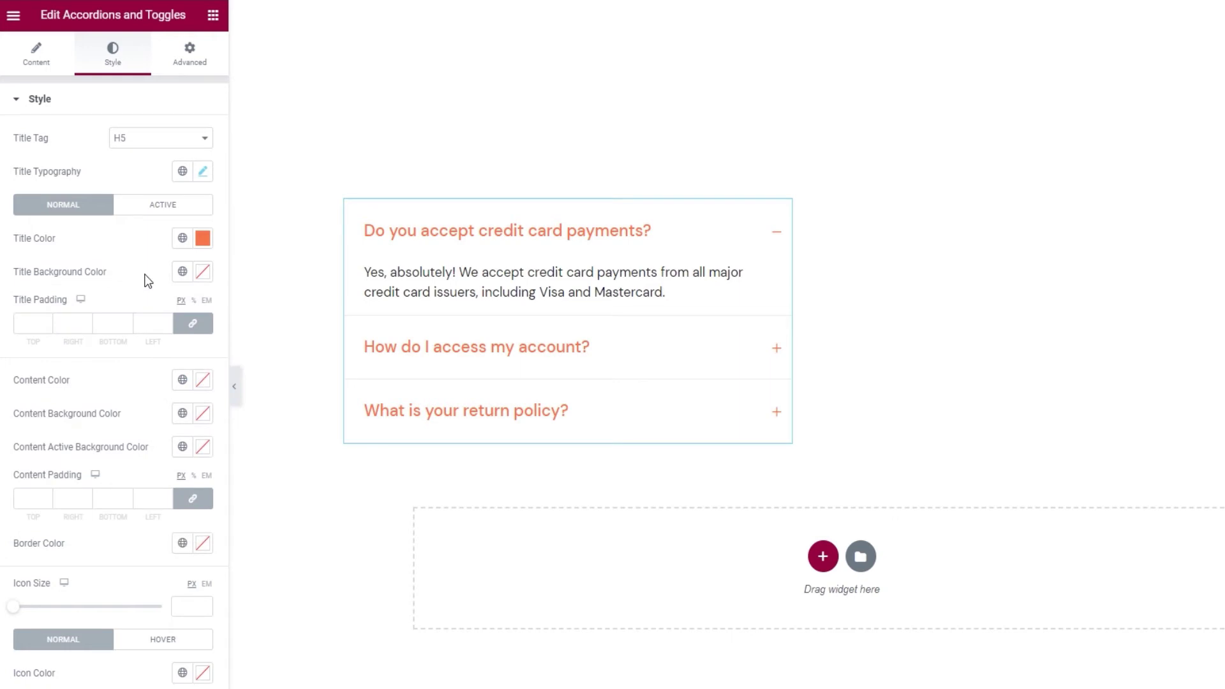
- Unlink title padding and set 27 top, 29 bottom and 0 on both sides
left_click(47, 321)
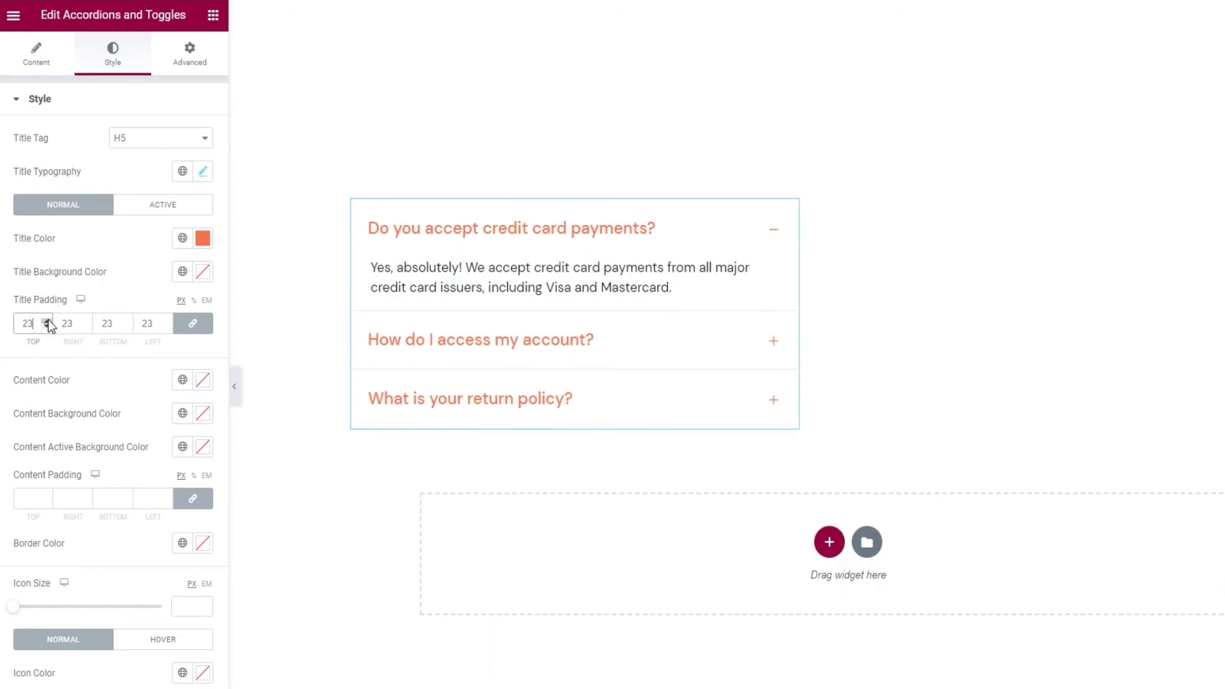
left_click(33, 324)
key("BackSpace")
key("BackSpace")
left_click(194, 324)
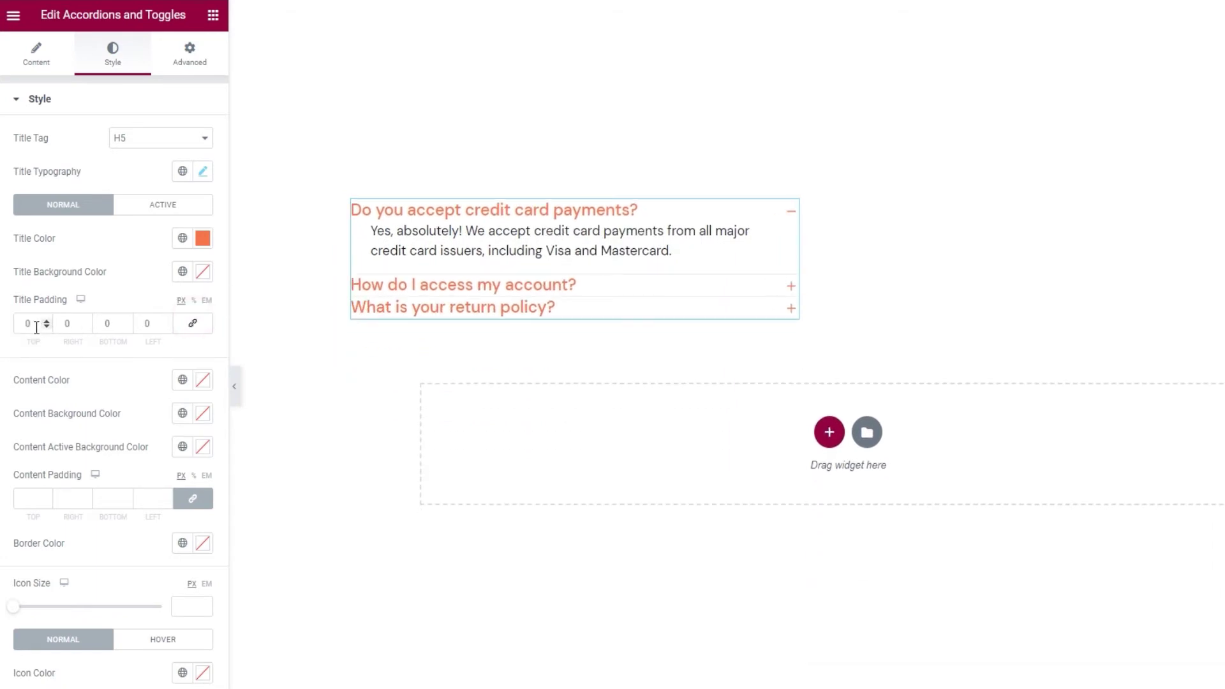
double_click(32, 324)
type("20")
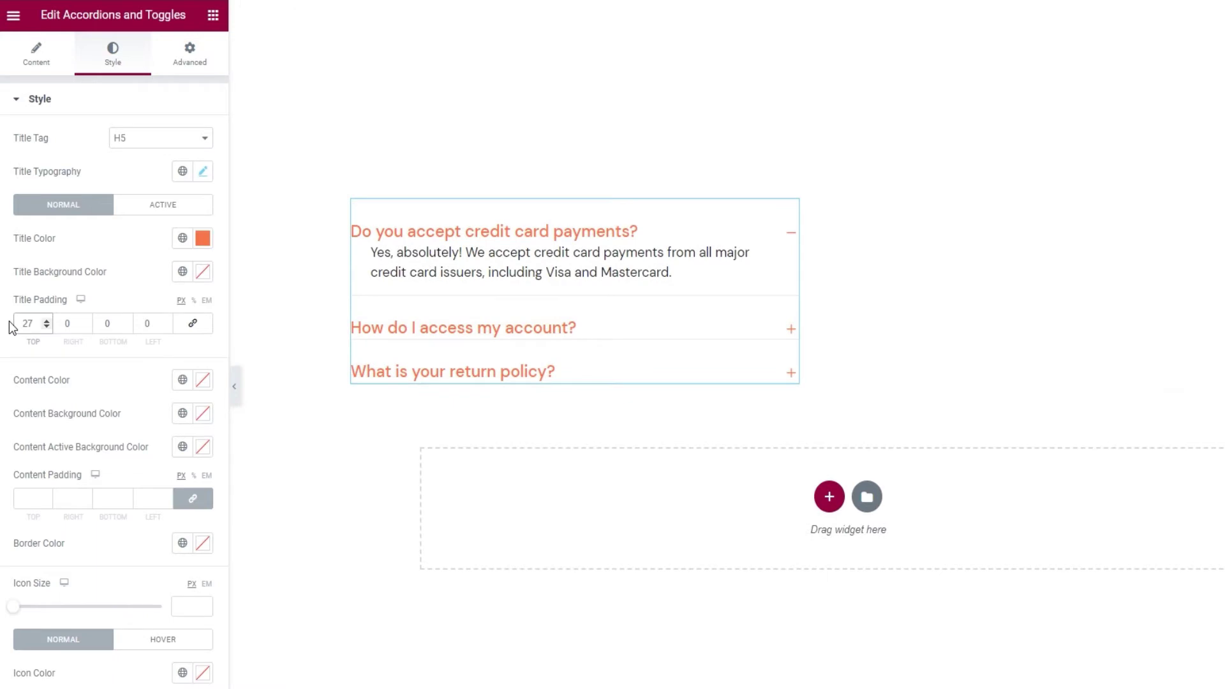
double_click(114, 324)
type("2")
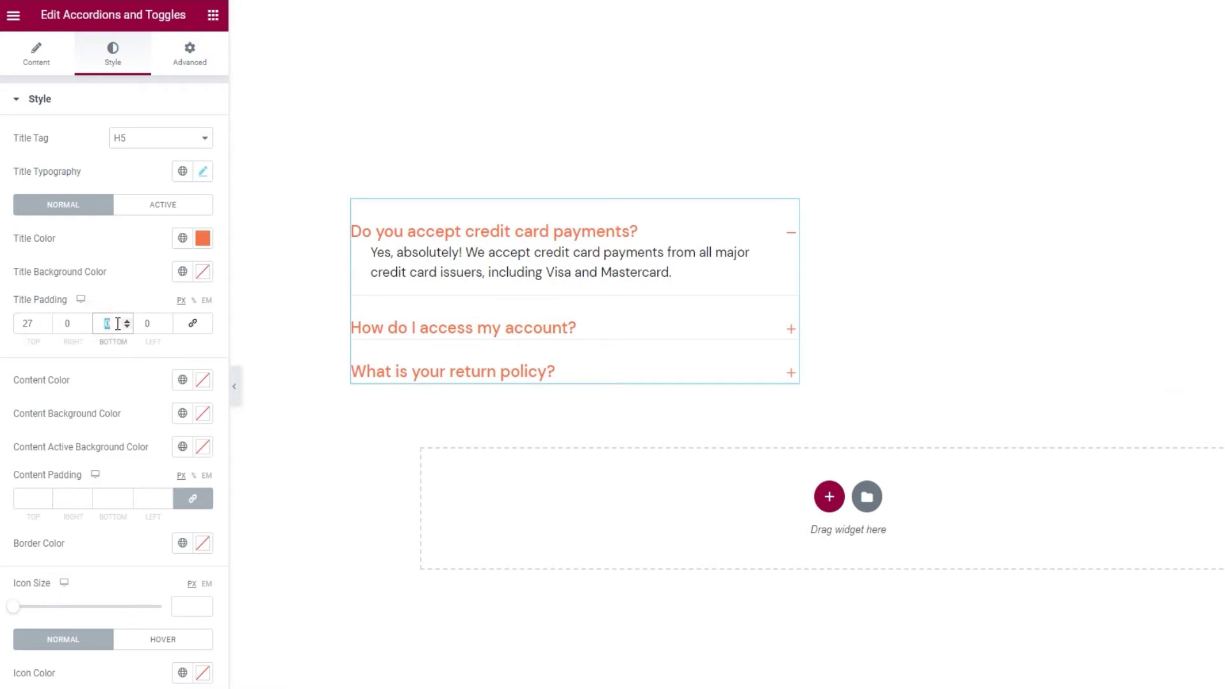
type("9")
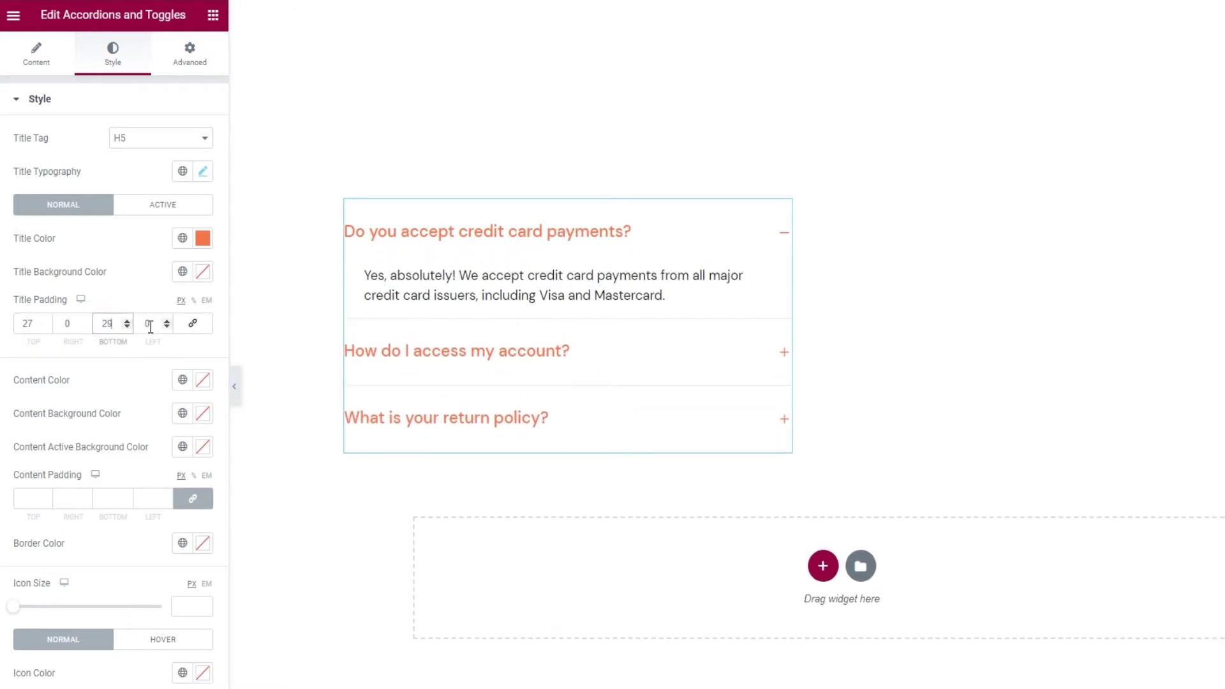
left_click(149, 295)
left_click(151, 204)
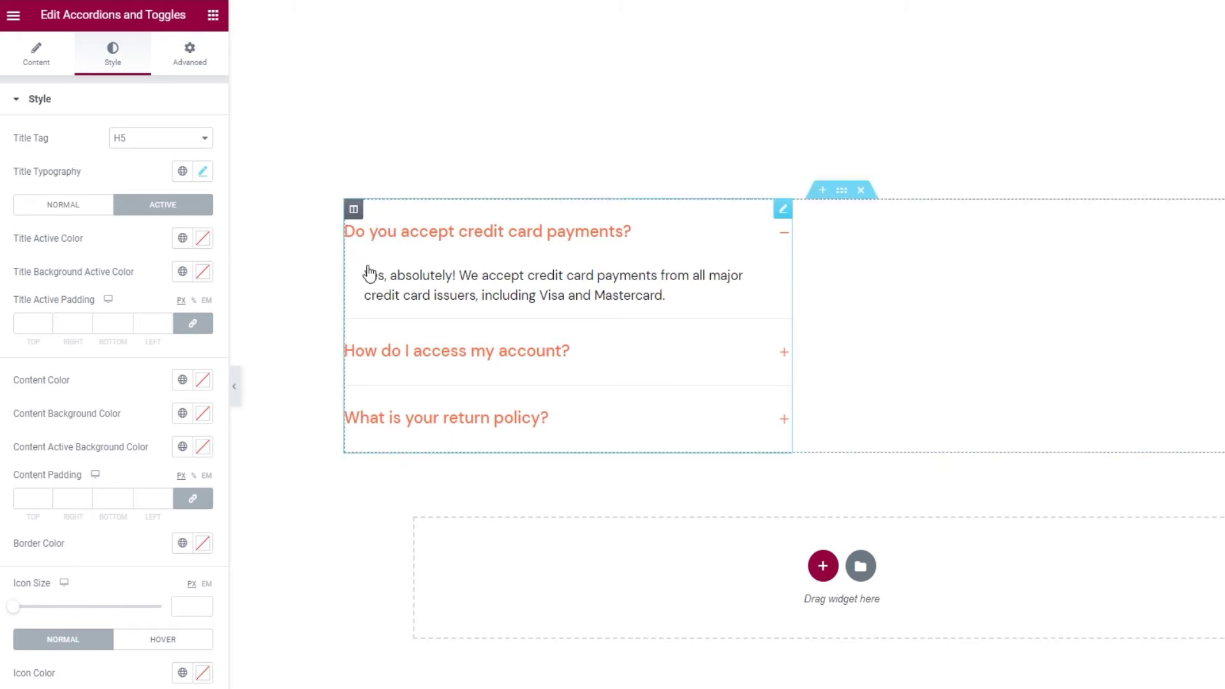
- Re-open the first question, then try a grey active title background and remove it
left_click(422, 339)
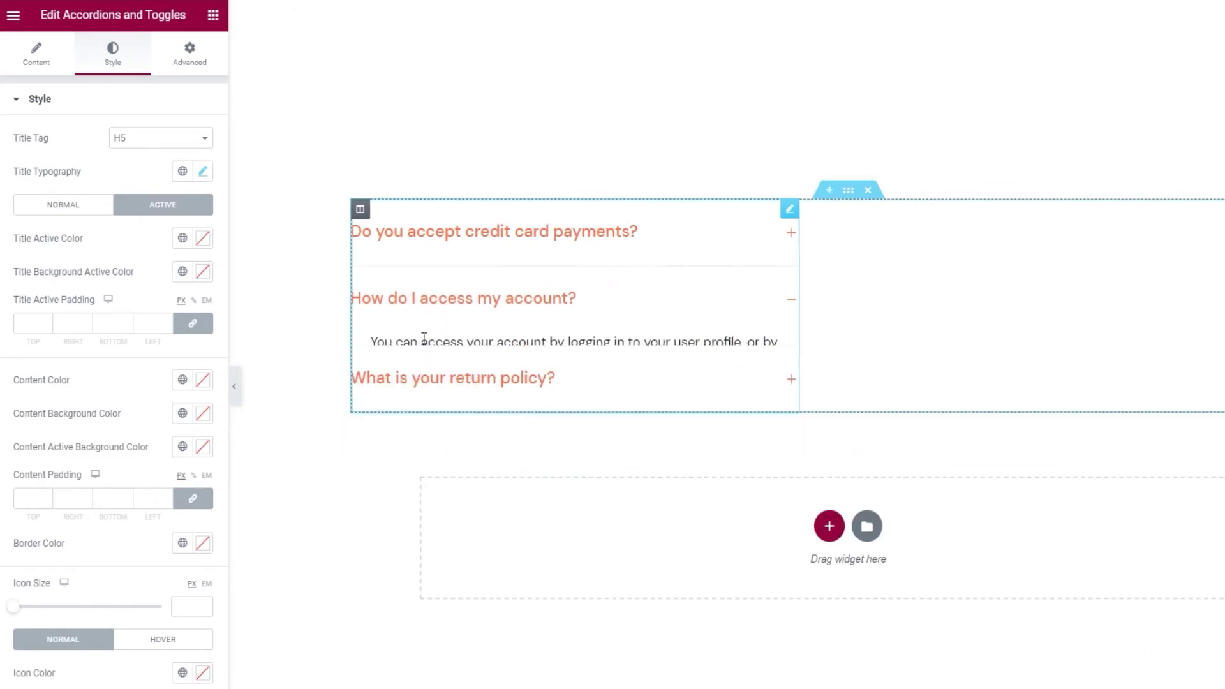
left_click(405, 252)
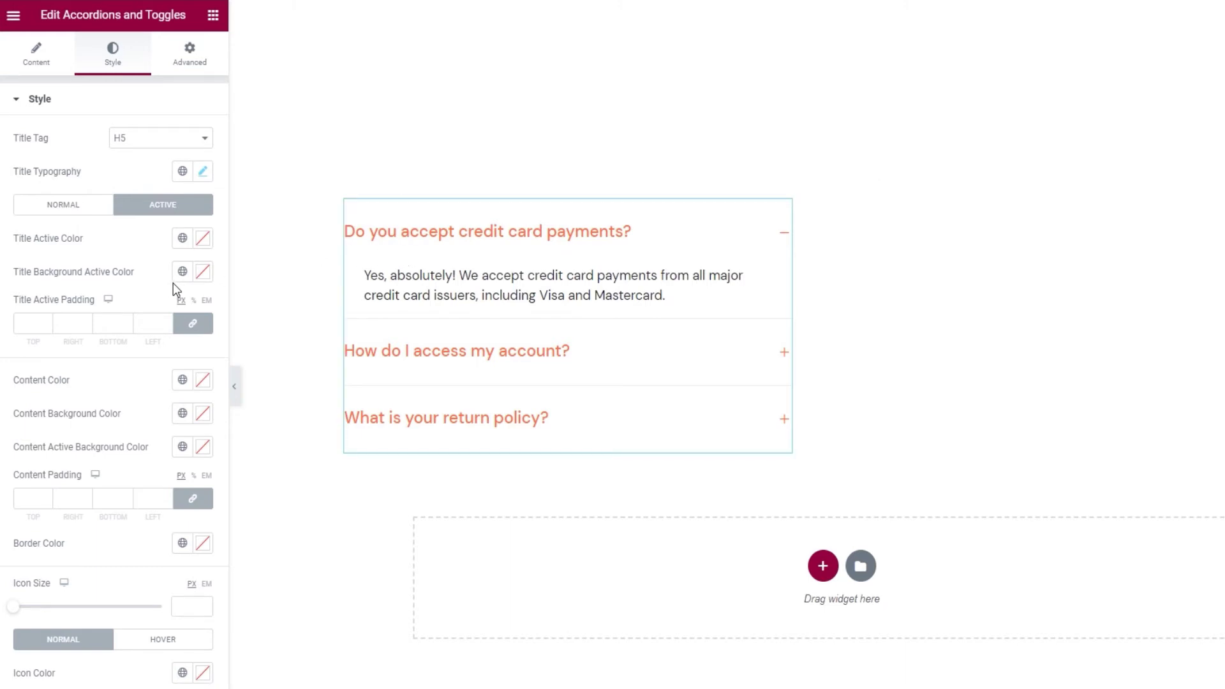
left_click(202, 273)
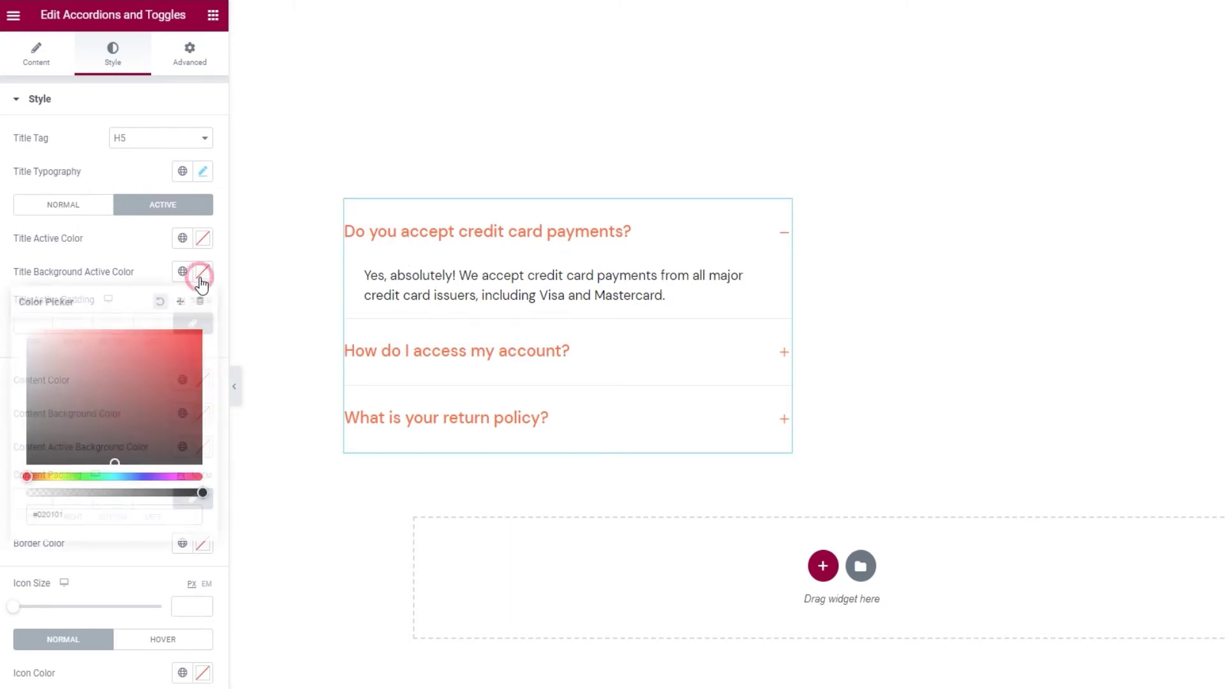
left_click_drag(57, 365, 21, 337)
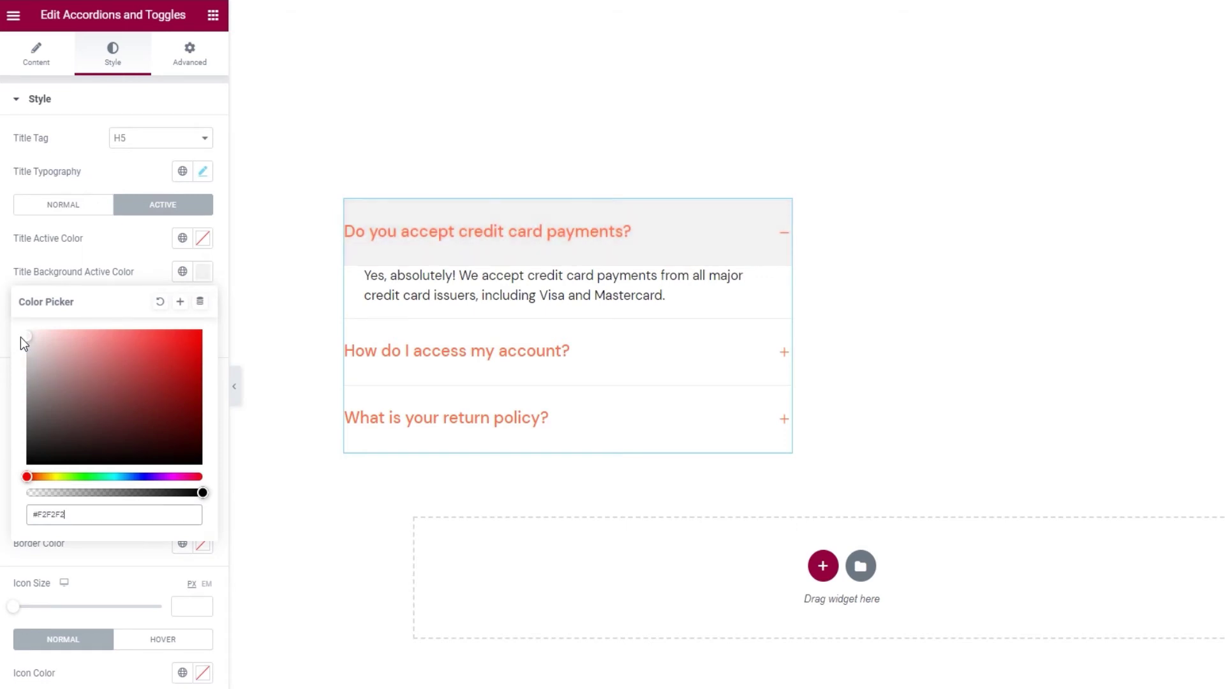
left_click(160, 304)
left_click(151, 275)
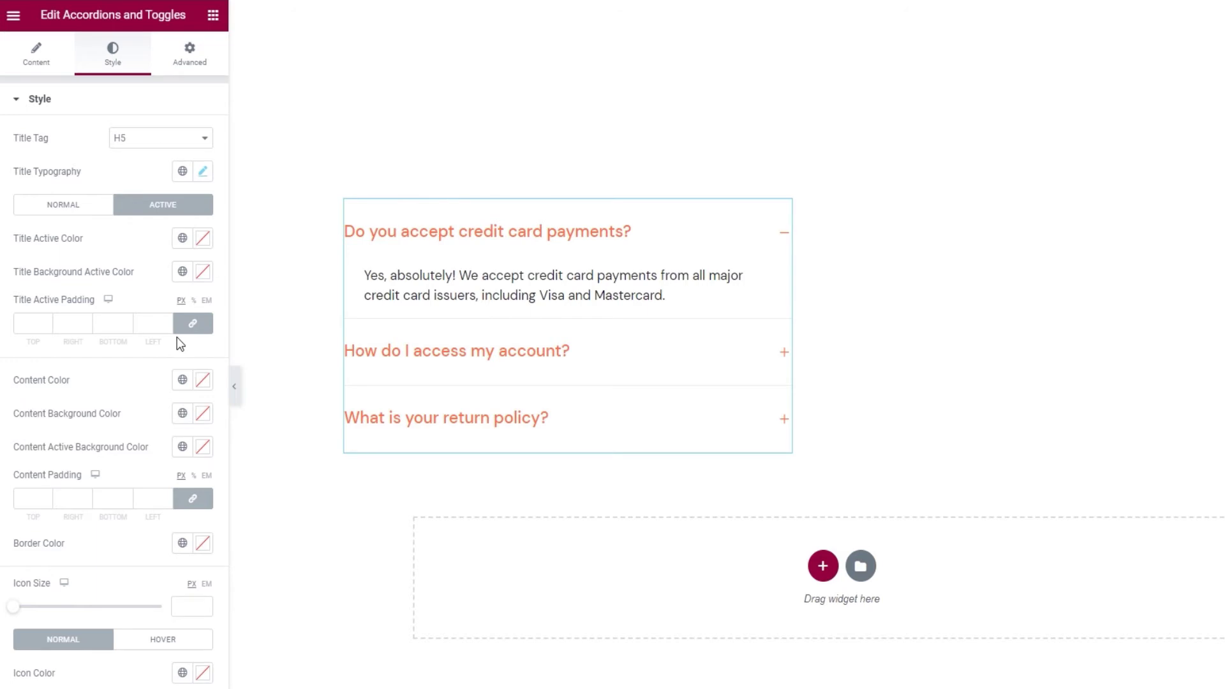
left_click(190, 324)
- Set the active title padding to 27 top, 13 bottom and 0 at the sides
double_click(29, 324)
type("2")
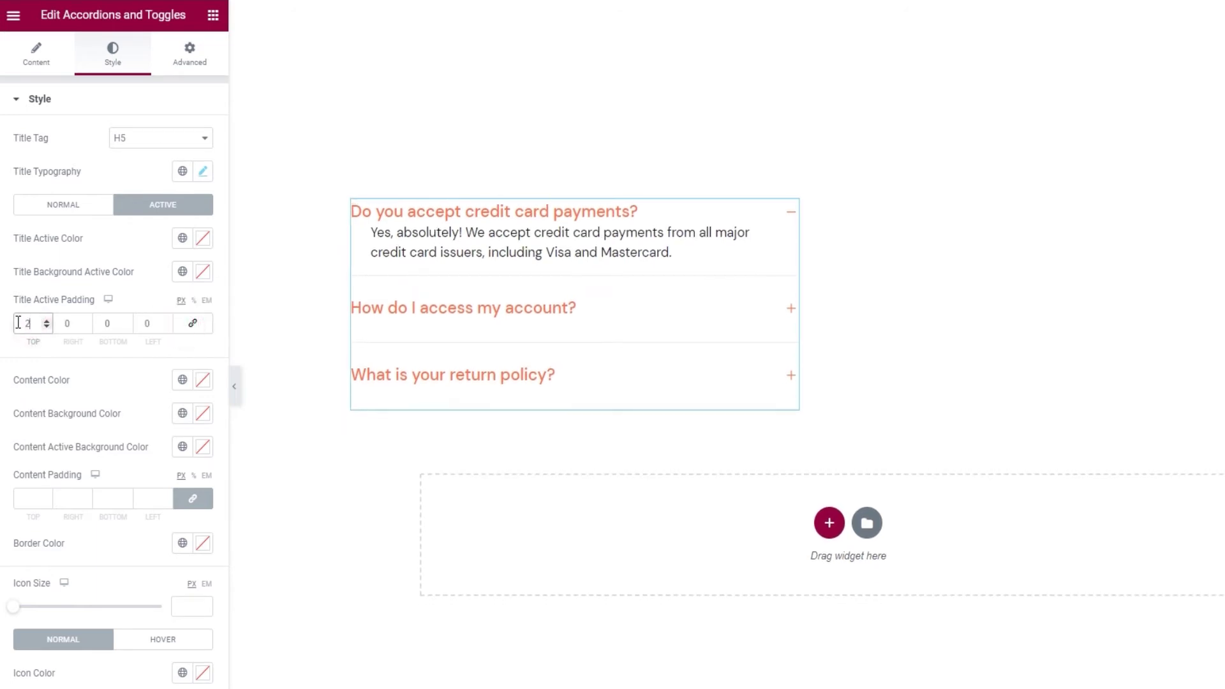
type("7")
double_click(105, 323)
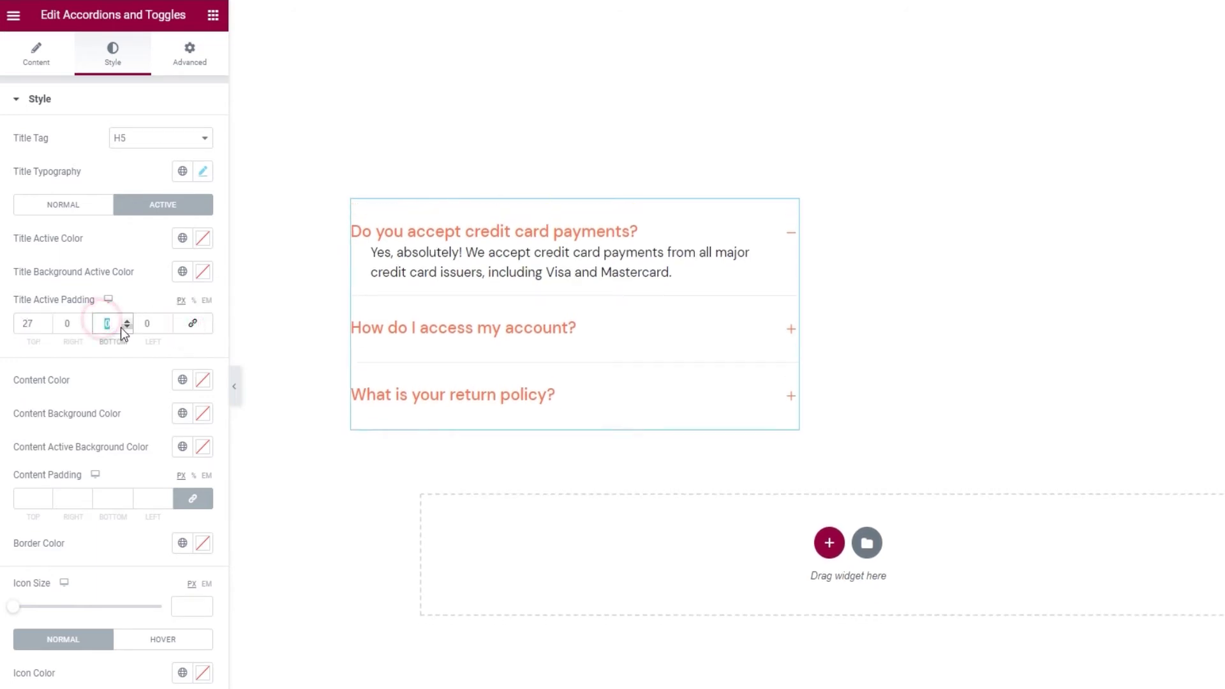
type("13")
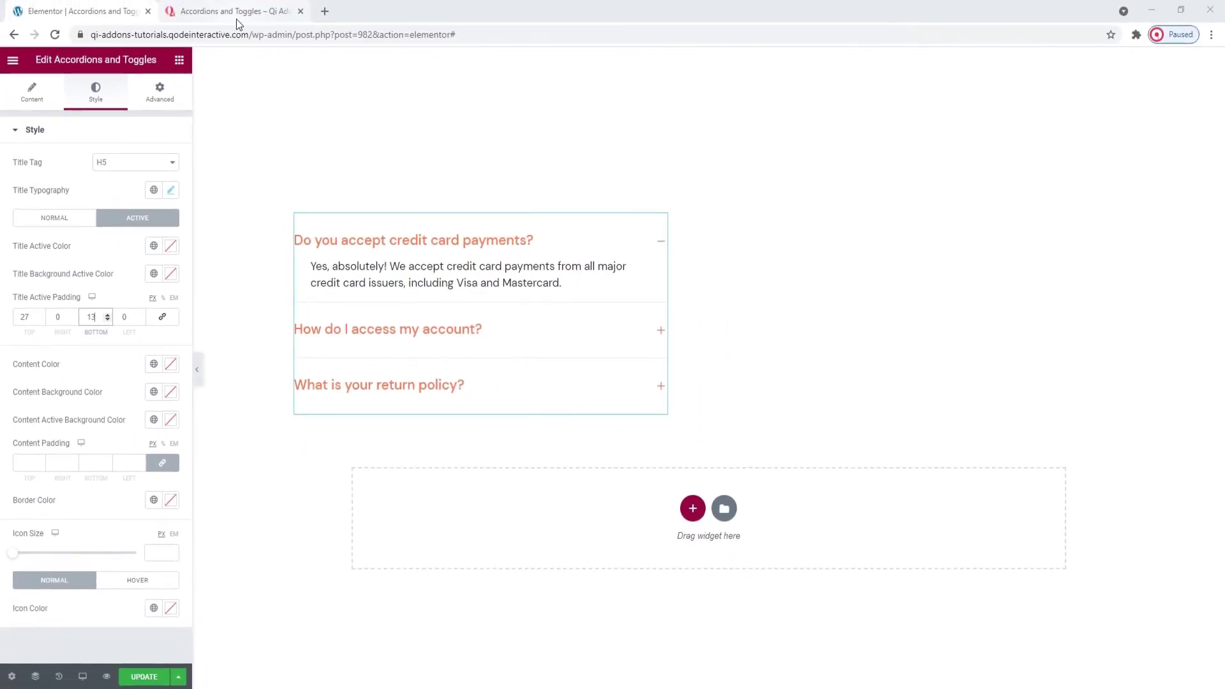
- Expand items in the Qi Addons Accordion colors demo, then return to the Elementor editor
left_click(240, 13)
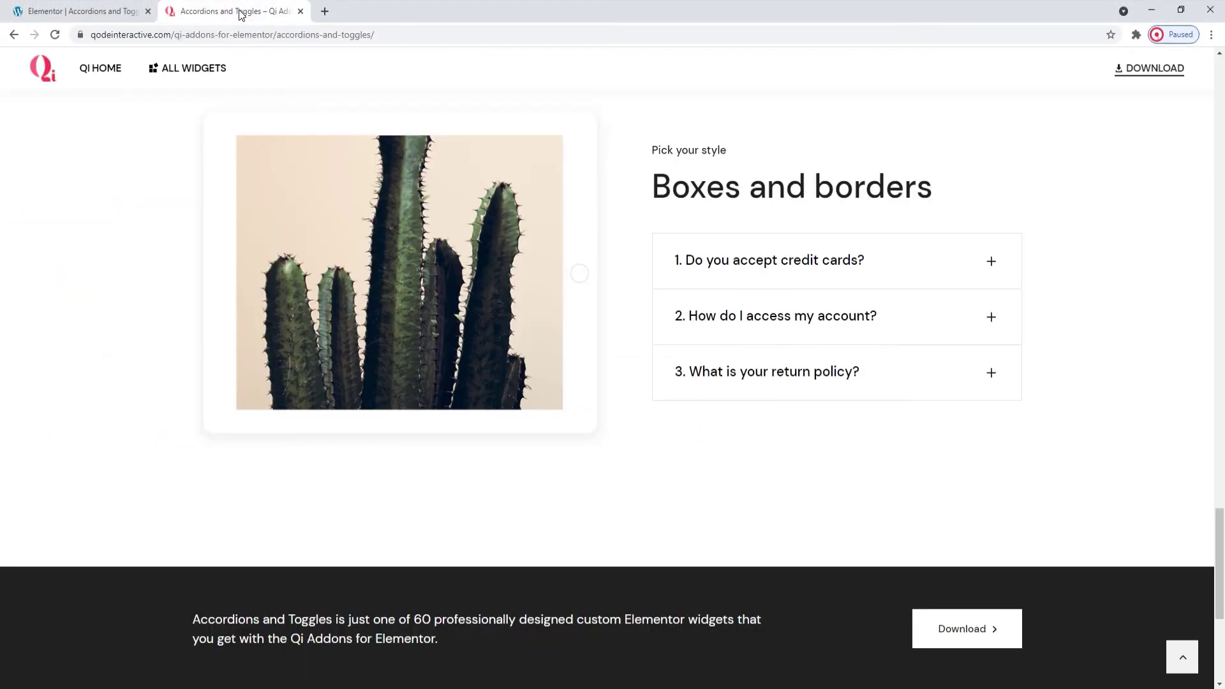
scroll(301, 178, "up", 4)
scroll(300, 178, "up", 15)
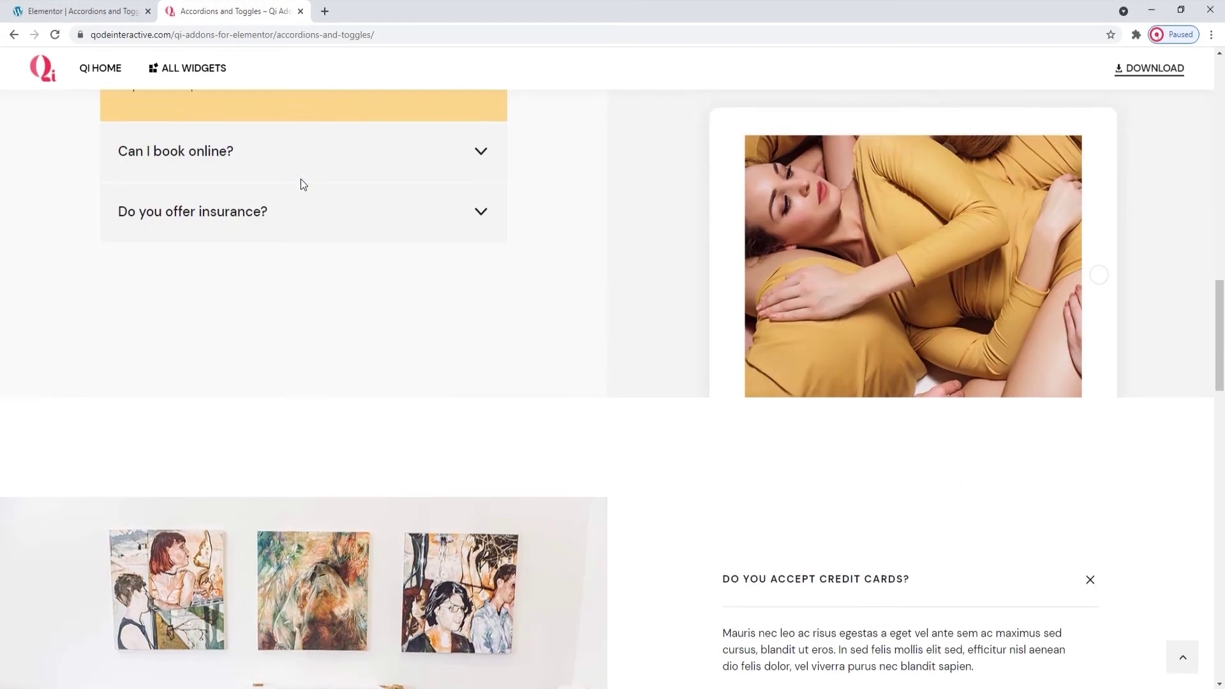
scroll(307, 267, "down", 1)
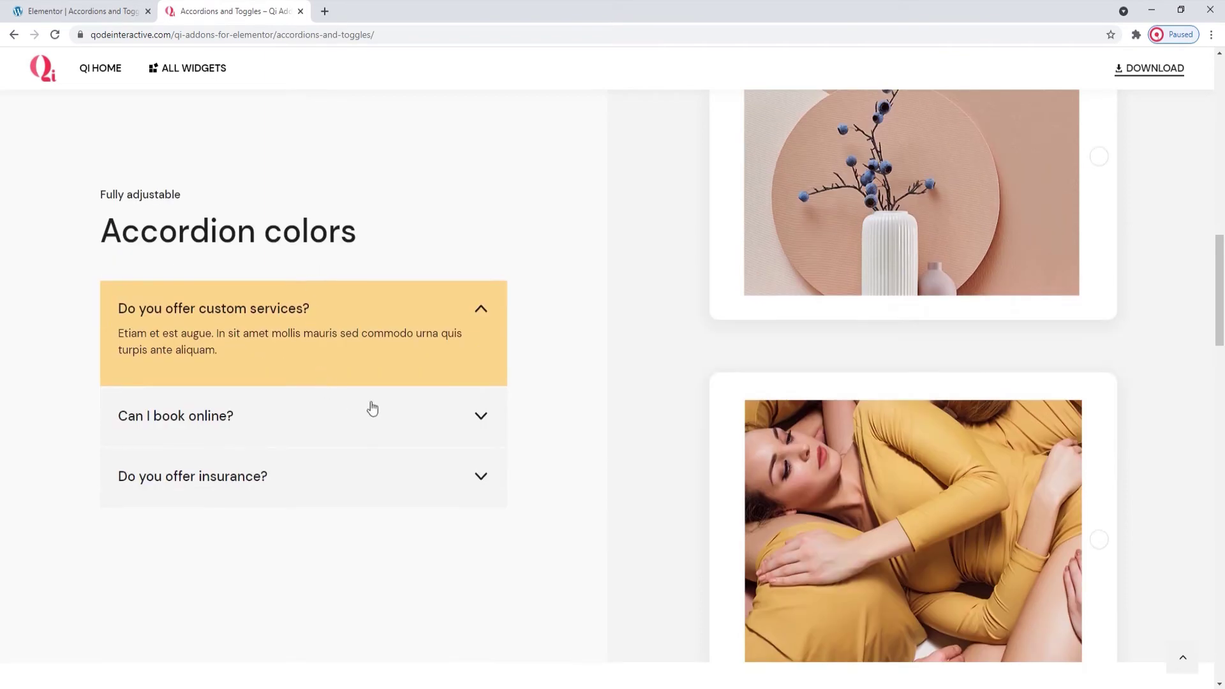
left_click(404, 399)
left_click(399, 459)
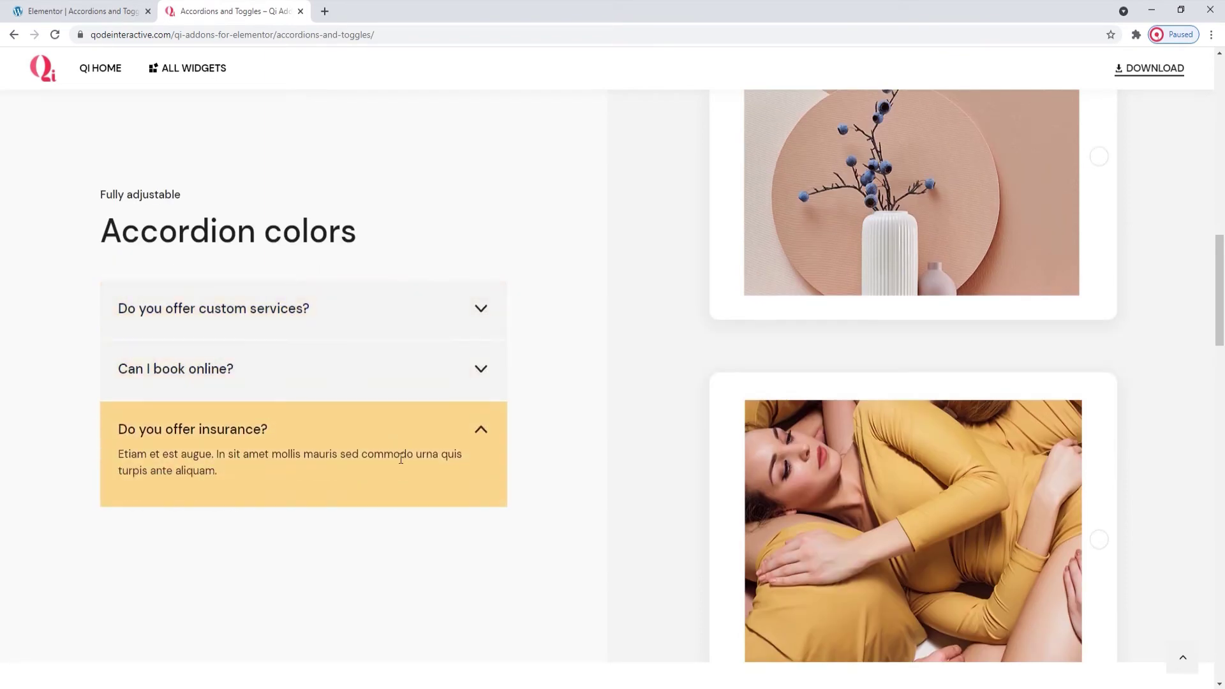
left_click(401, 377)
left_click(406, 301)
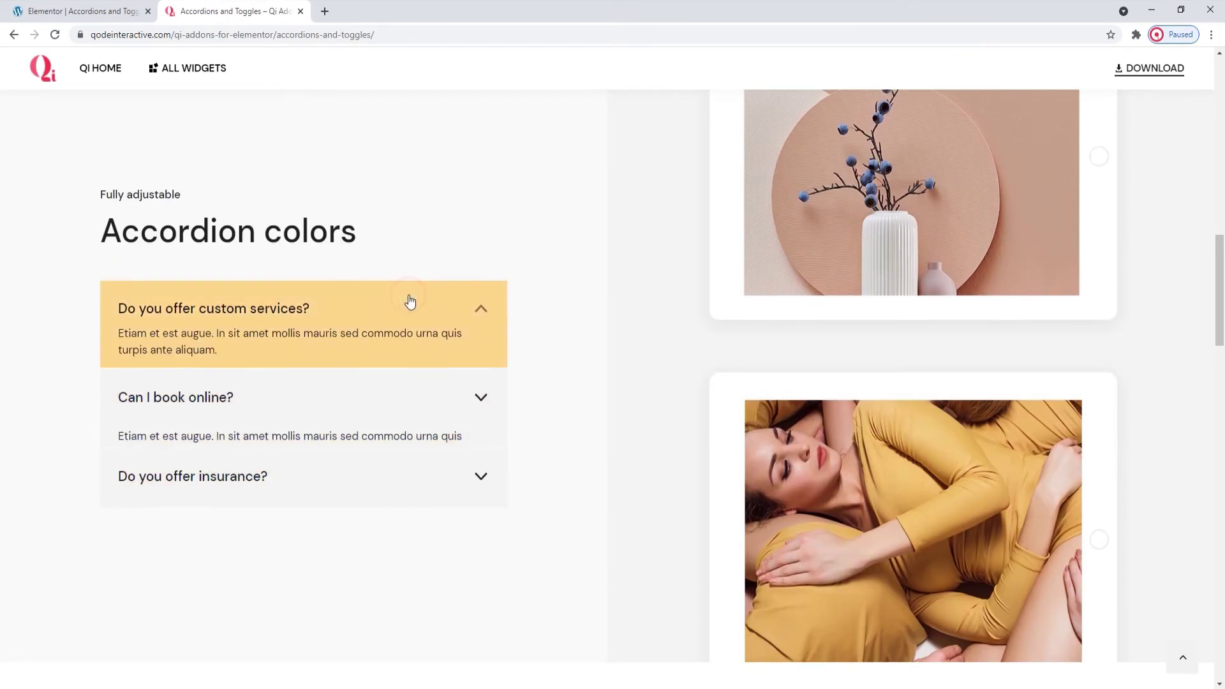
left_click(120, 11)
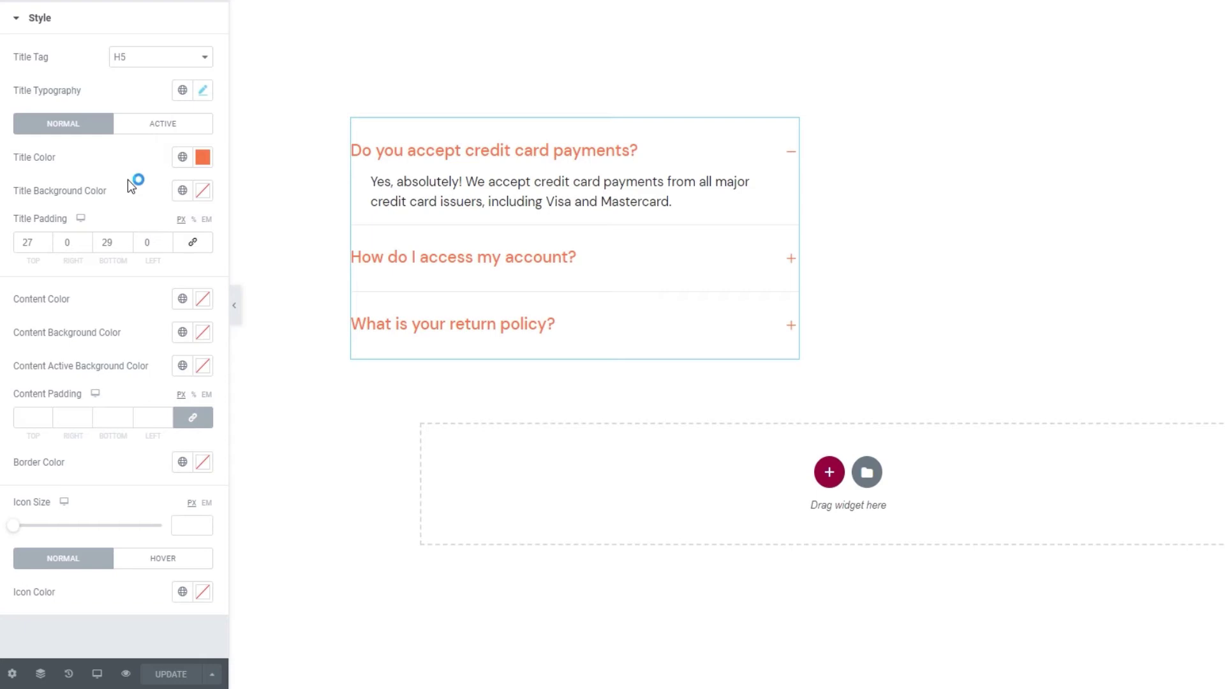
- Give the titles a light blue #d5e7f6 background and copy that hex value
left_click(203, 190)
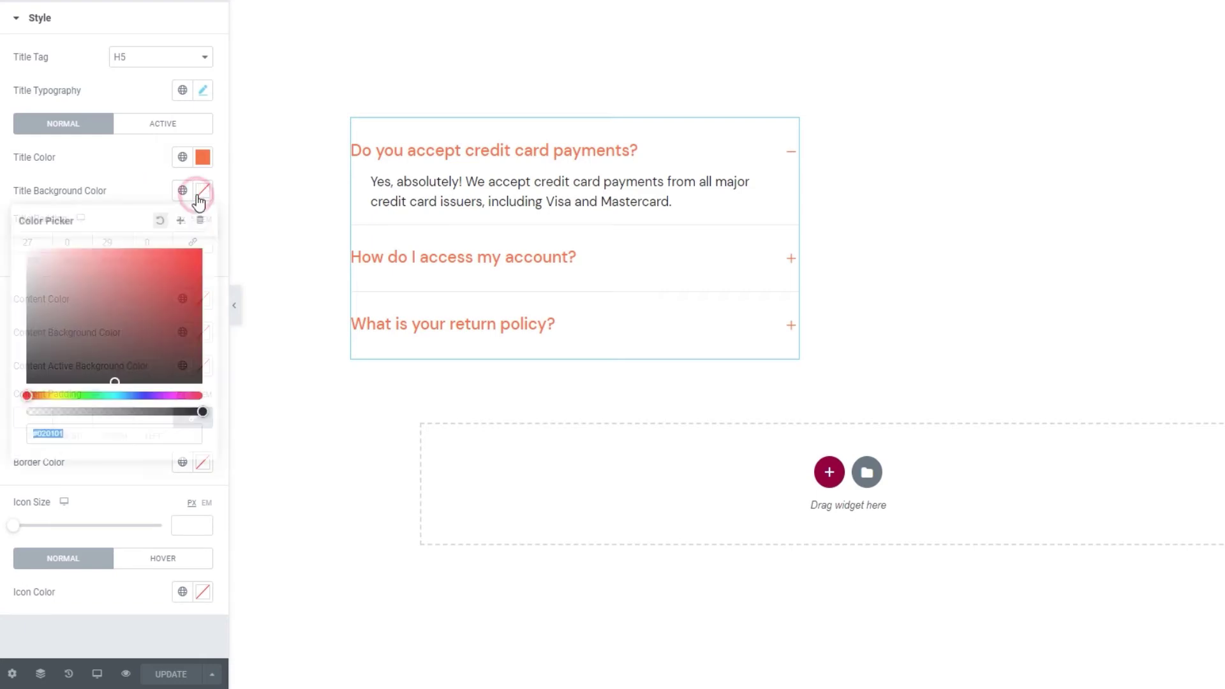
left_click(124, 426)
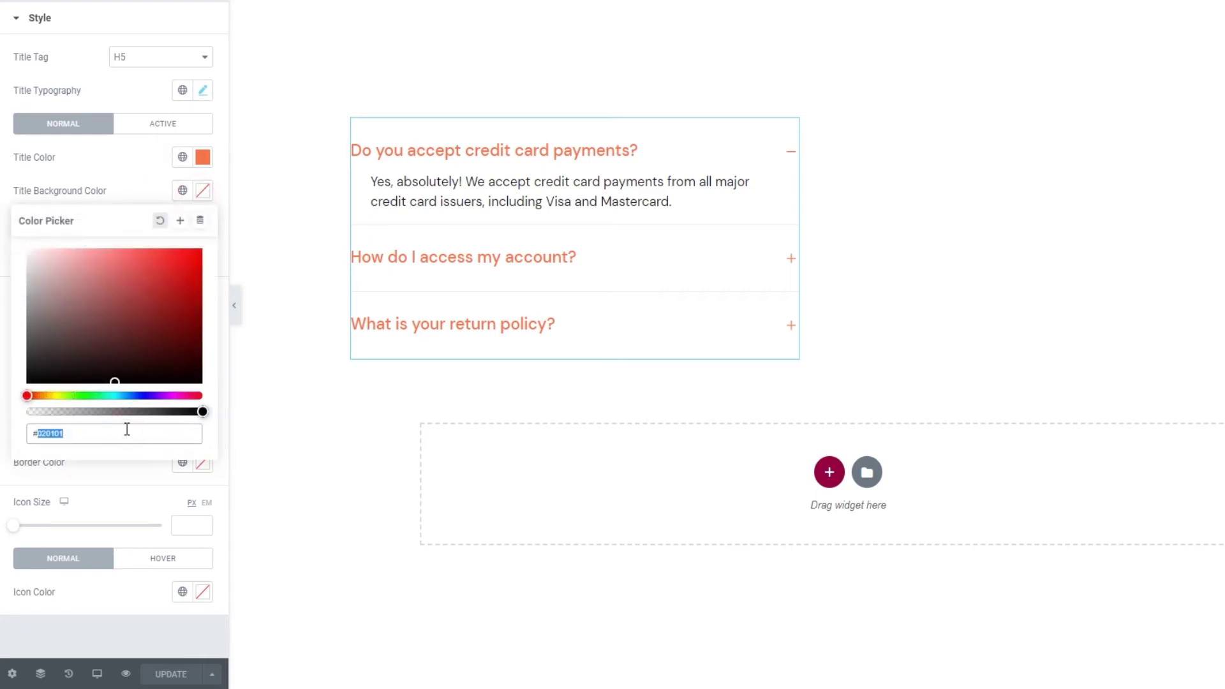
type("#d5e7f8")
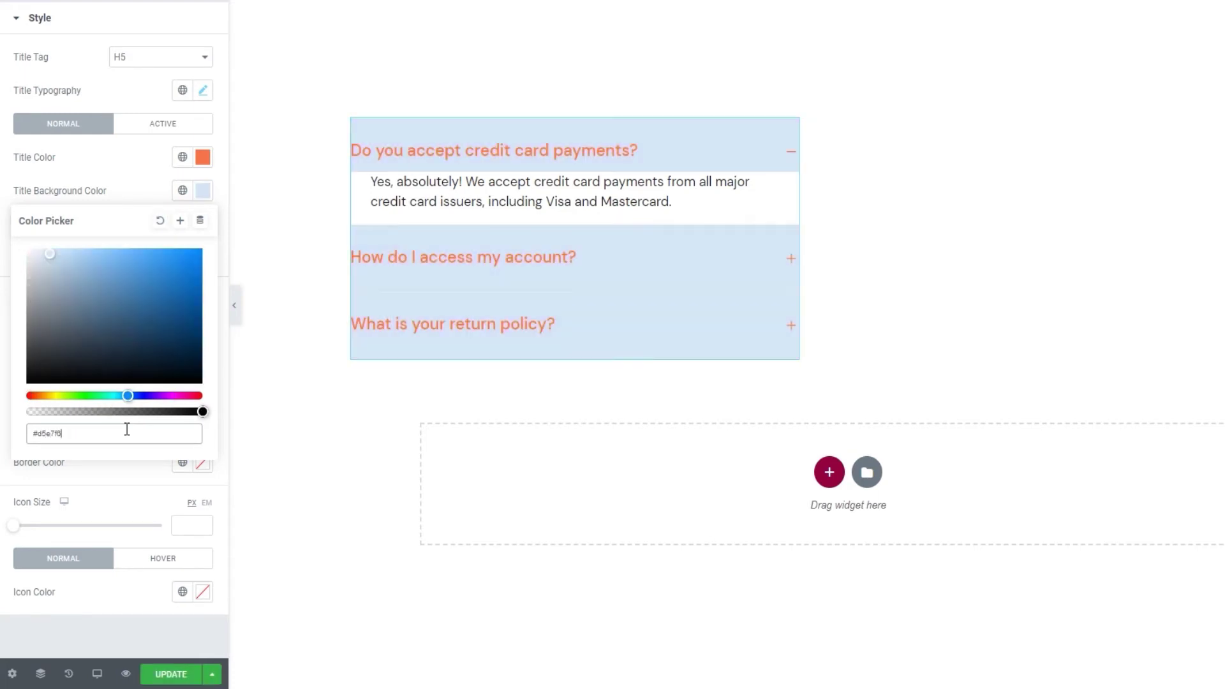
triple_click(111, 438)
right_click(109, 438)
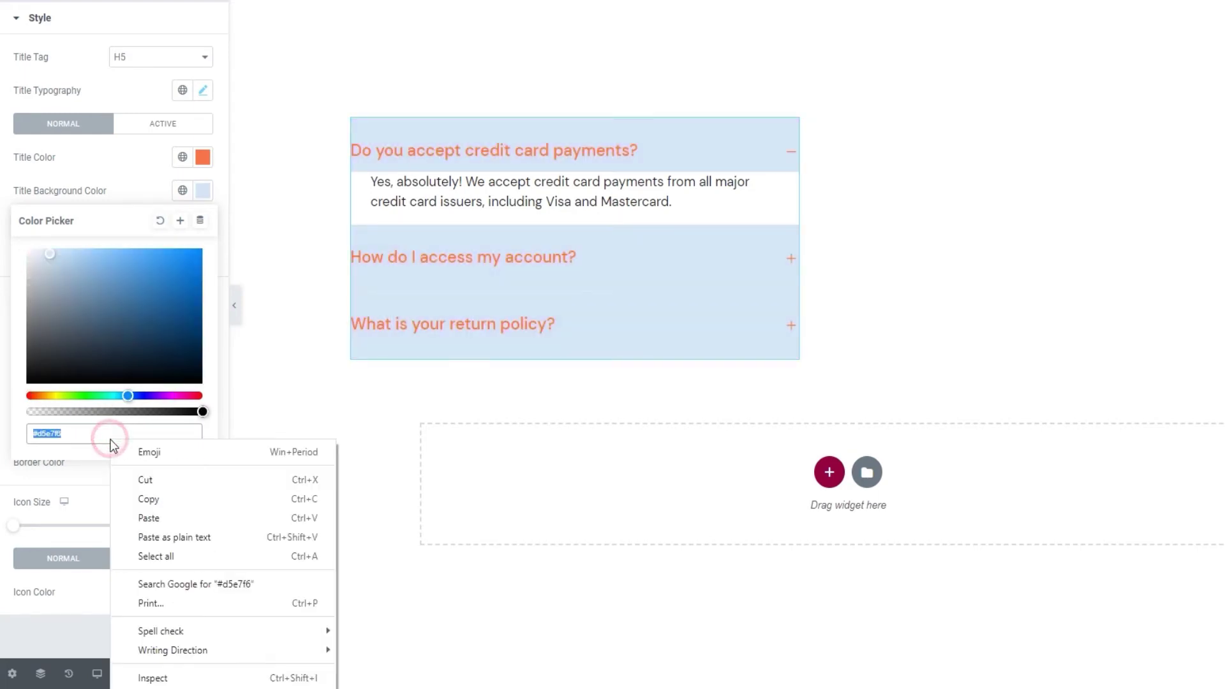
left_click(159, 501)
left_click(134, 192)
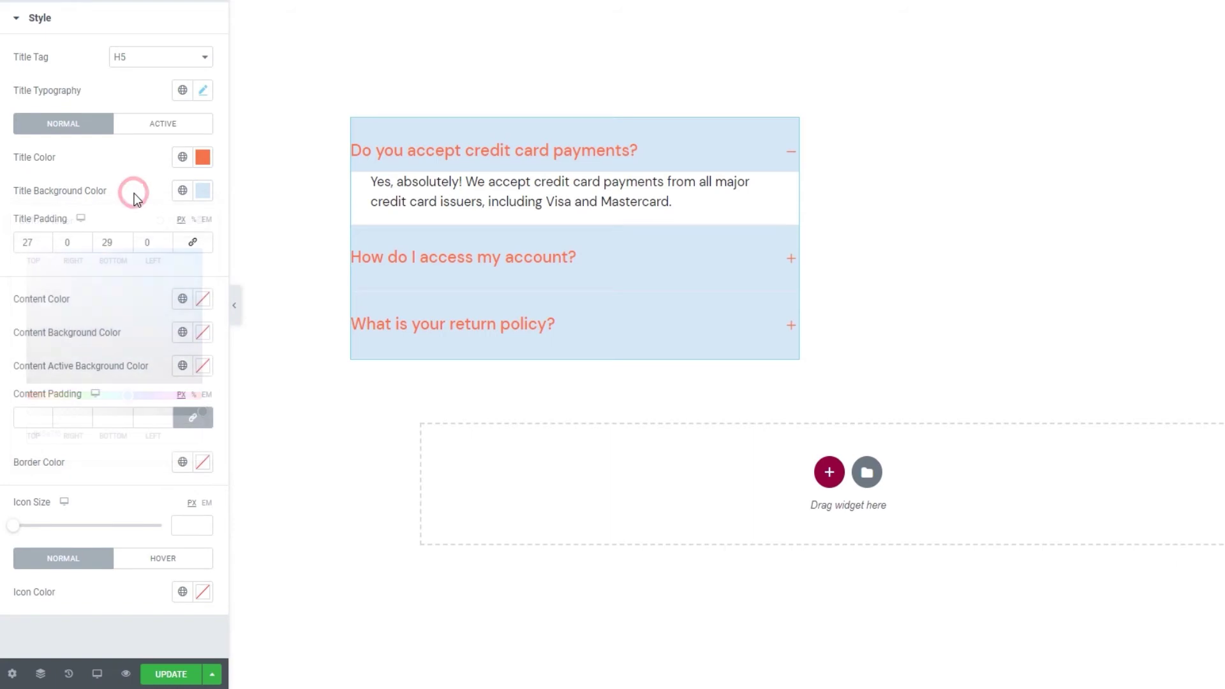
- Paste #d5e7f6 as the content background colour
left_click(202, 337)
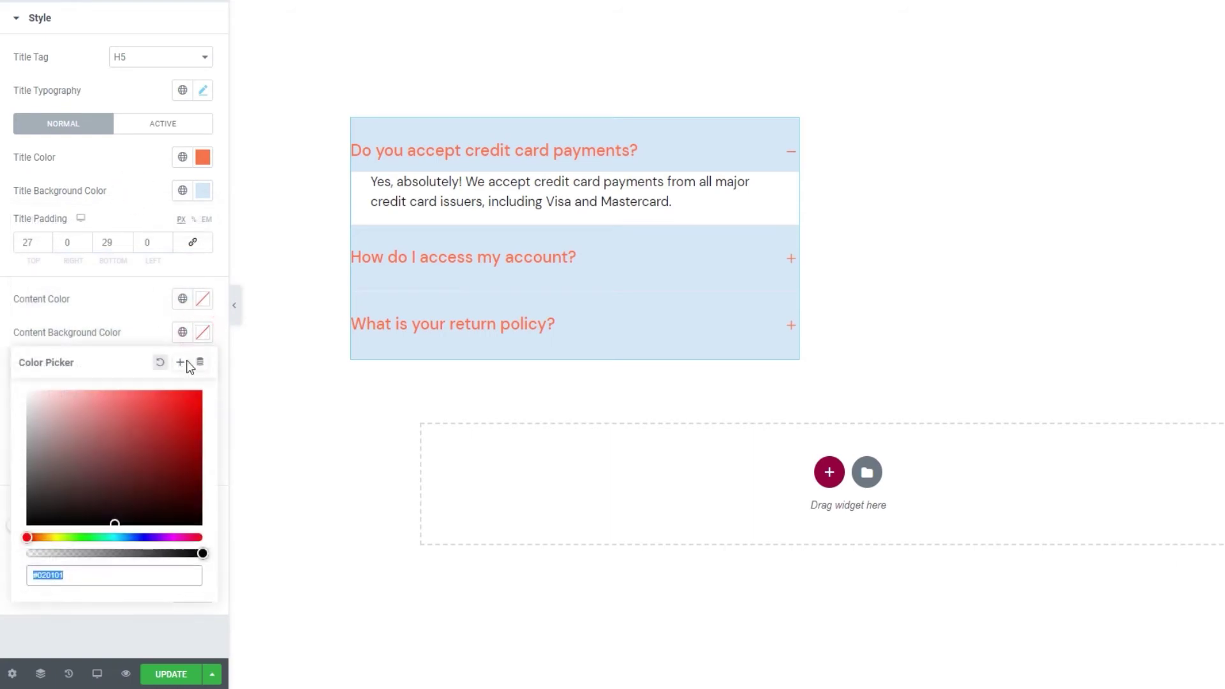
right_click(105, 572)
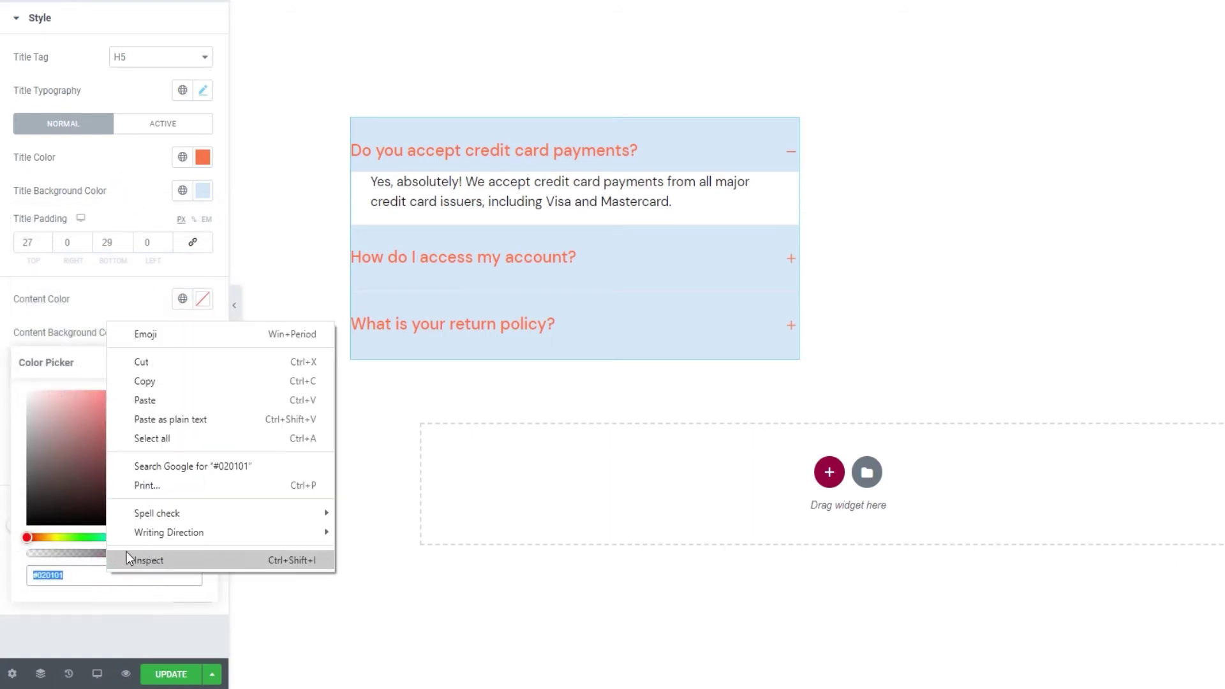
left_click(163, 400)
left_click(146, 329)
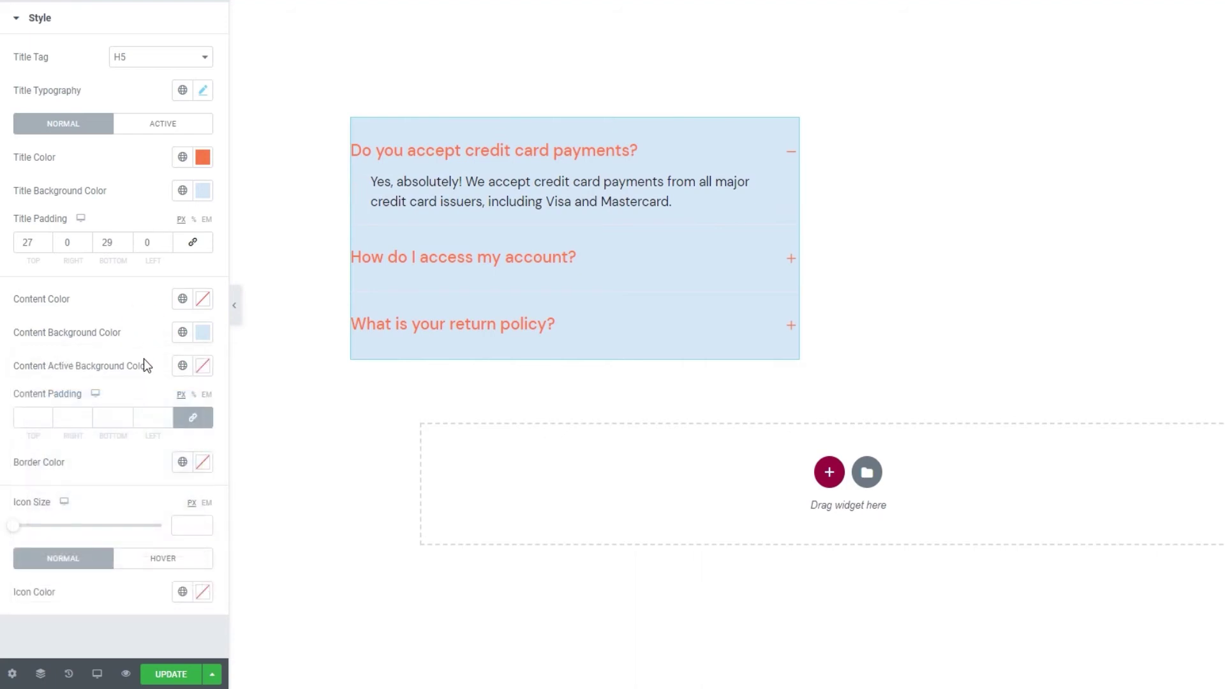
- Set the content active background to #c3e0f8 and copy that hex value
left_click(201, 373)
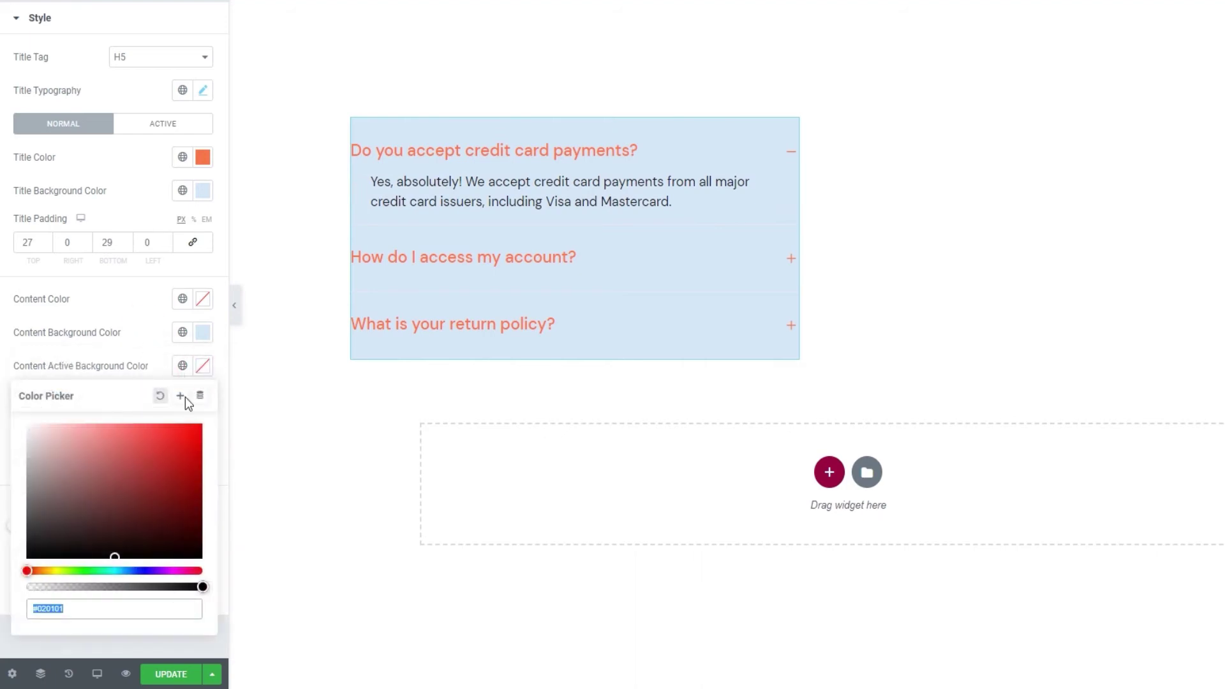
double_click(105, 607)
type("c3e0")
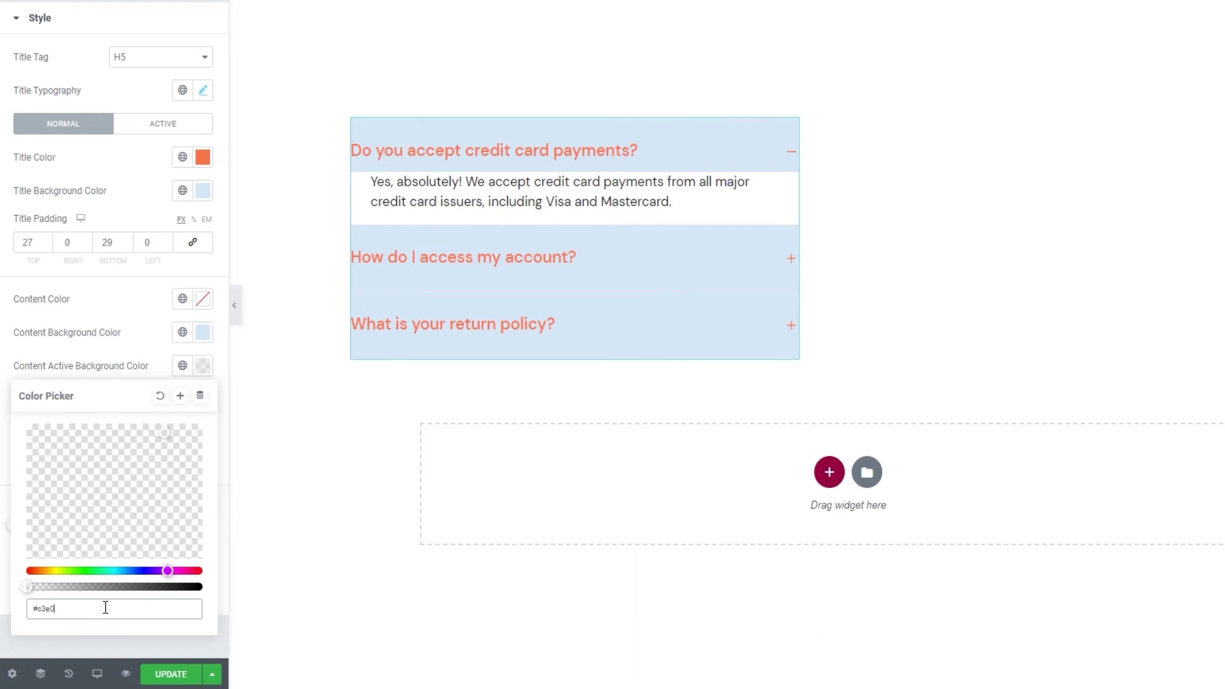
type("f8")
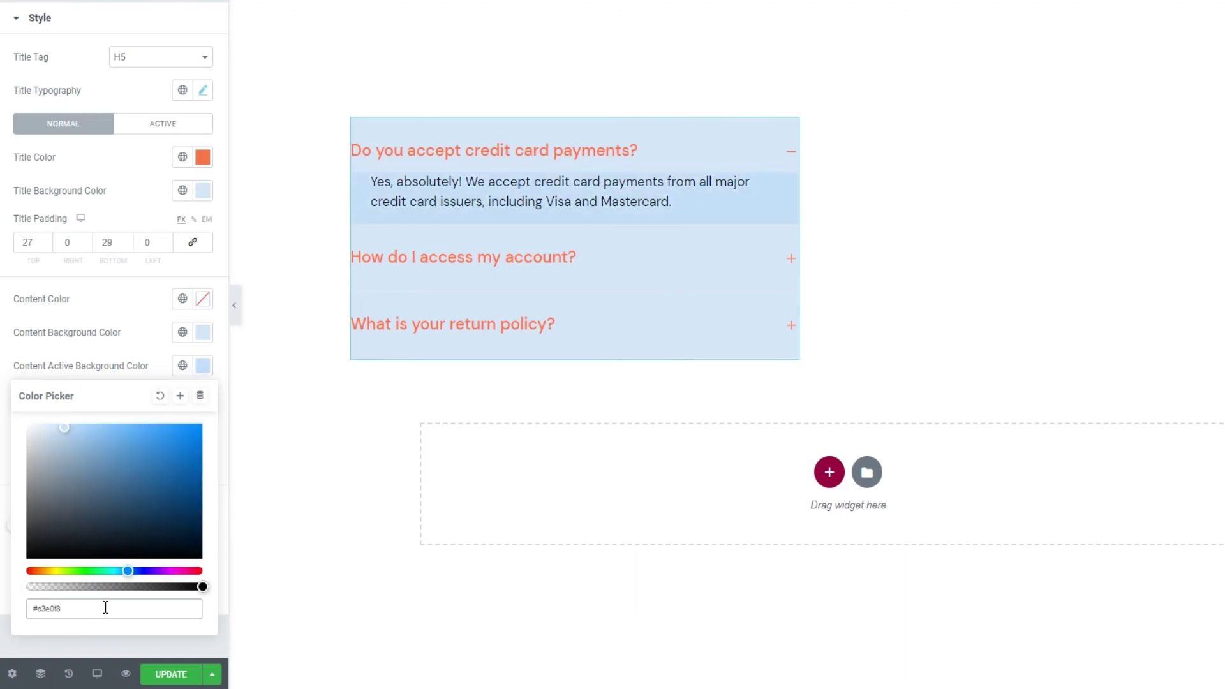
triple_click(105, 607)
right_click(105, 607)
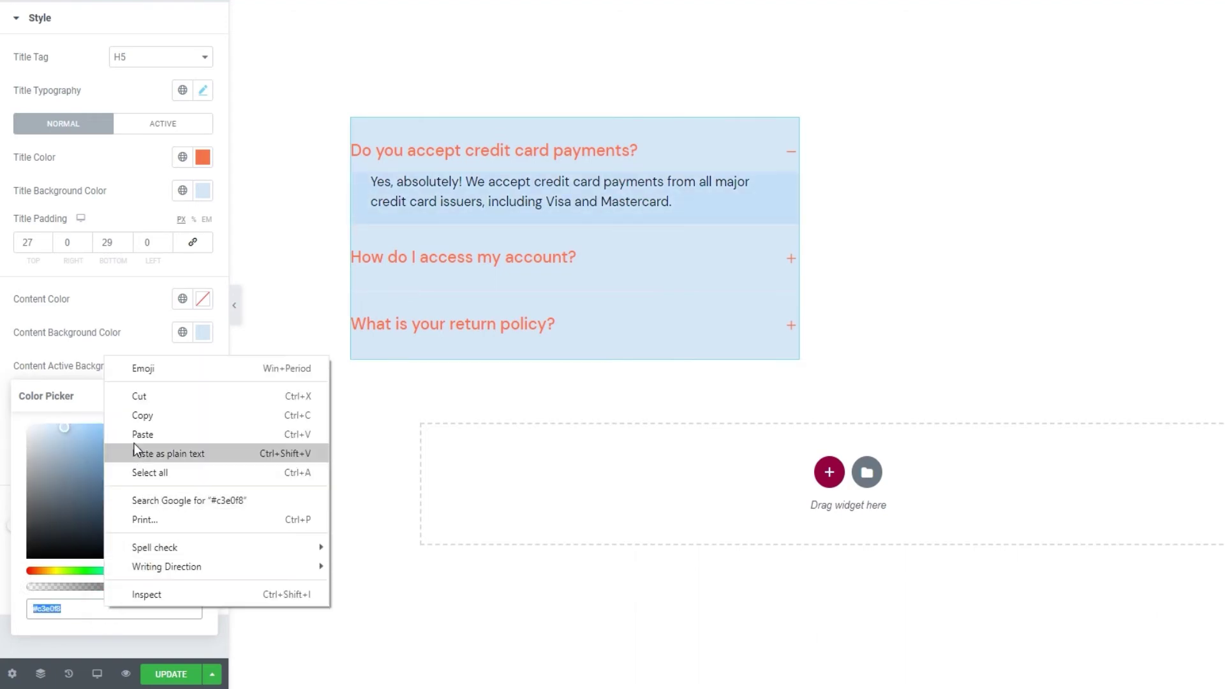
left_click(147, 418)
left_click(155, 341)
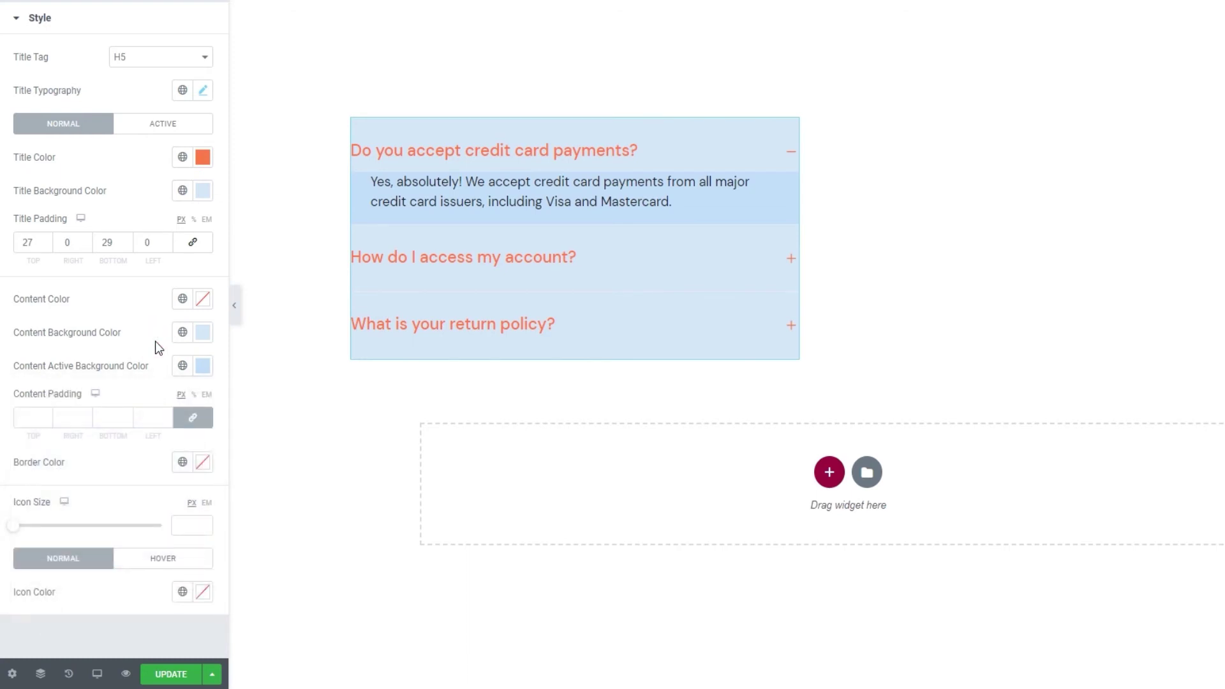
- Paste #c3e0f8 as the active title background colour
left_click(142, 128)
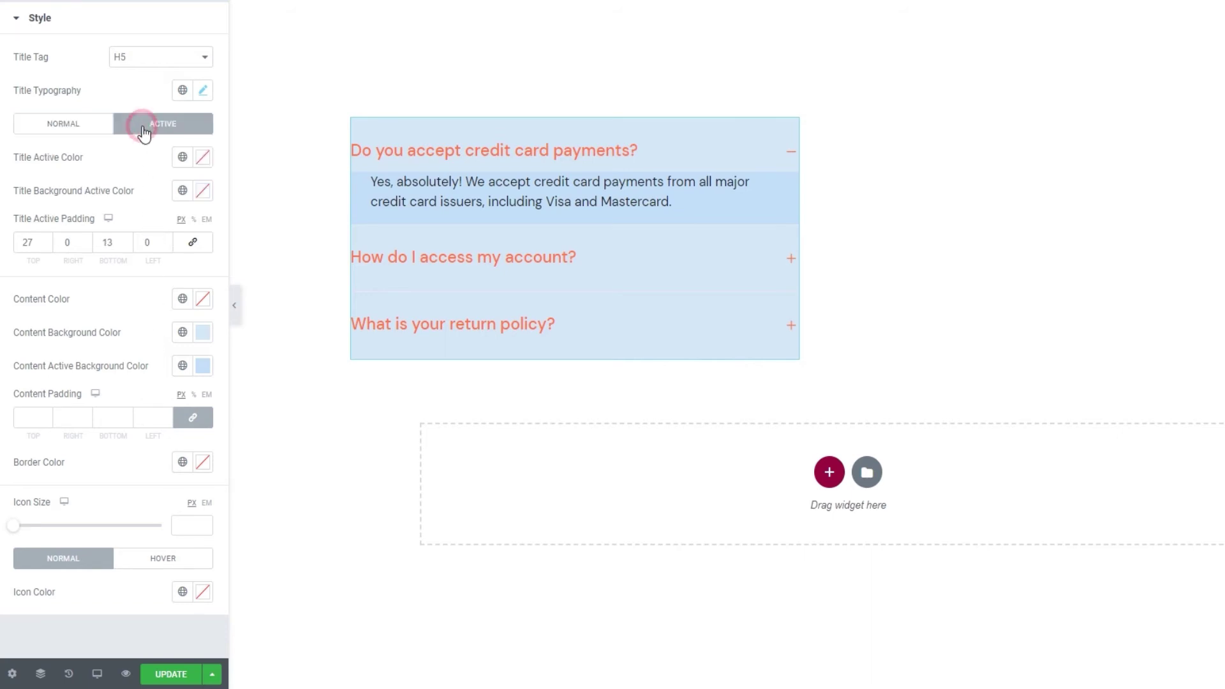
left_click(203, 191)
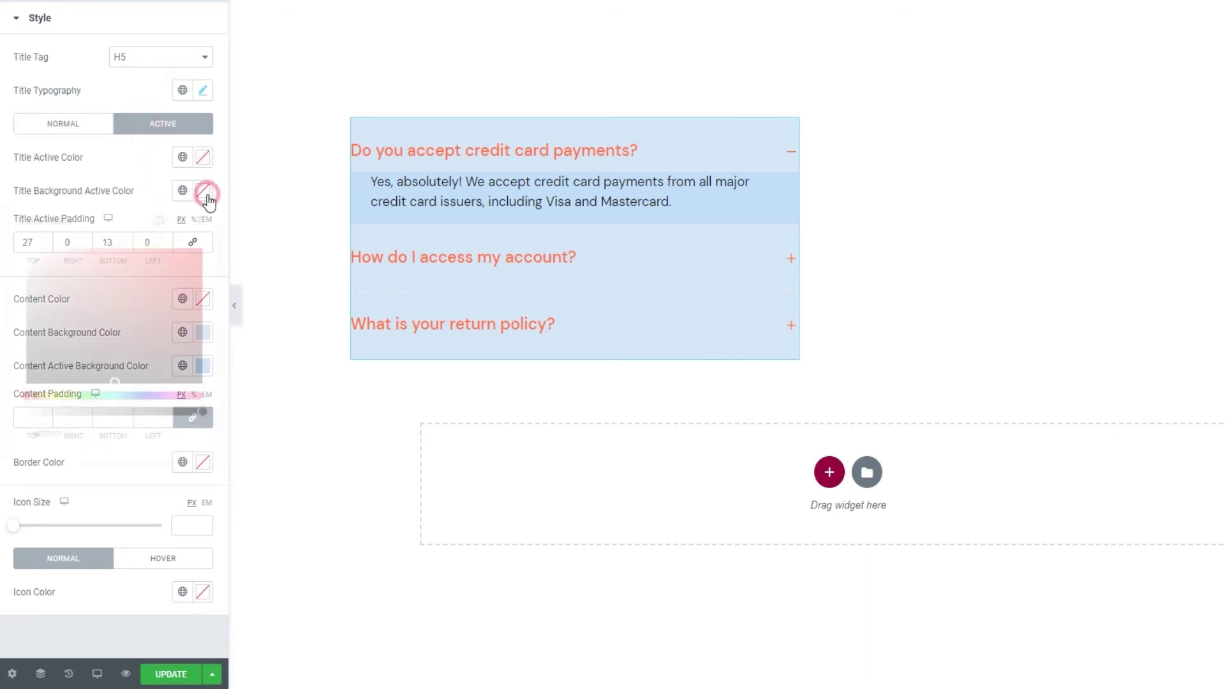
right_click(130, 428)
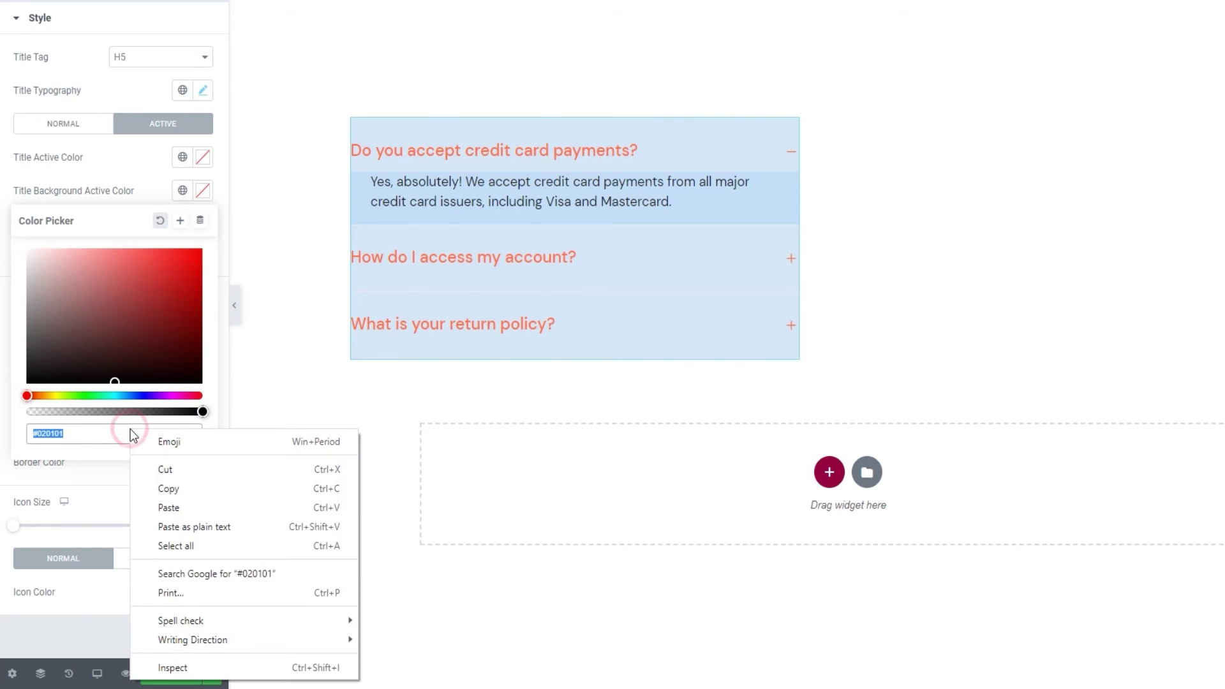
left_click(177, 504)
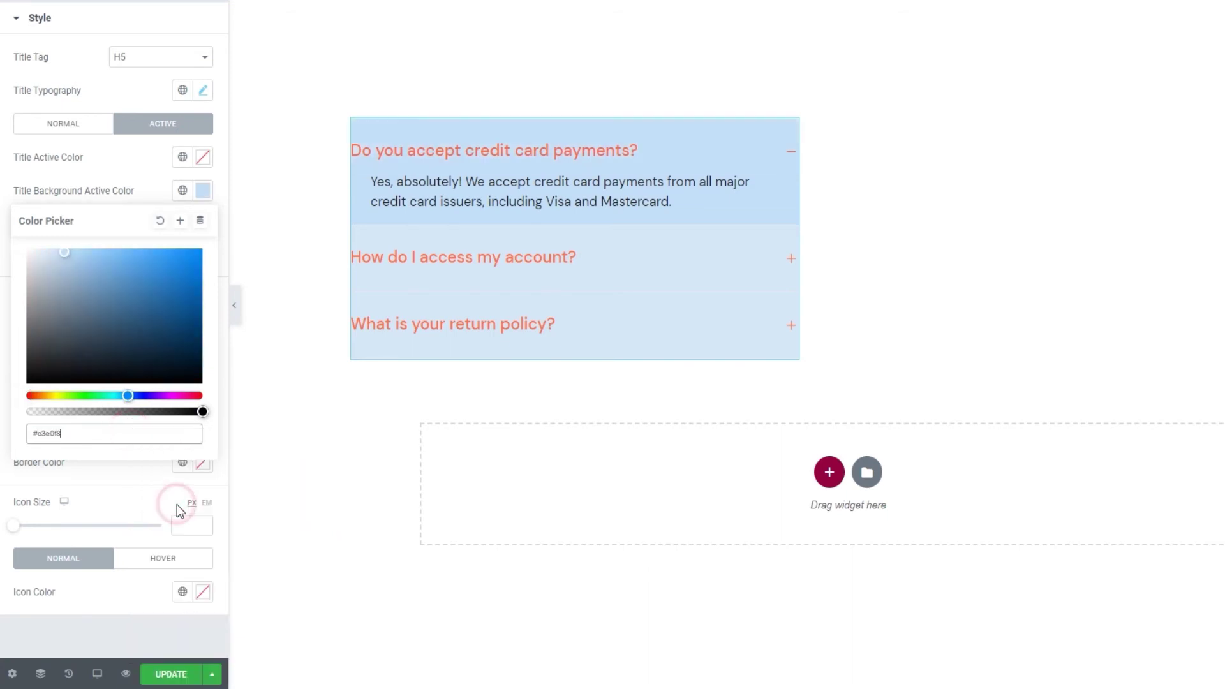
left_click(143, 188)
- Preview by expanding the account, return policy and credit card questions
left_click(435, 248)
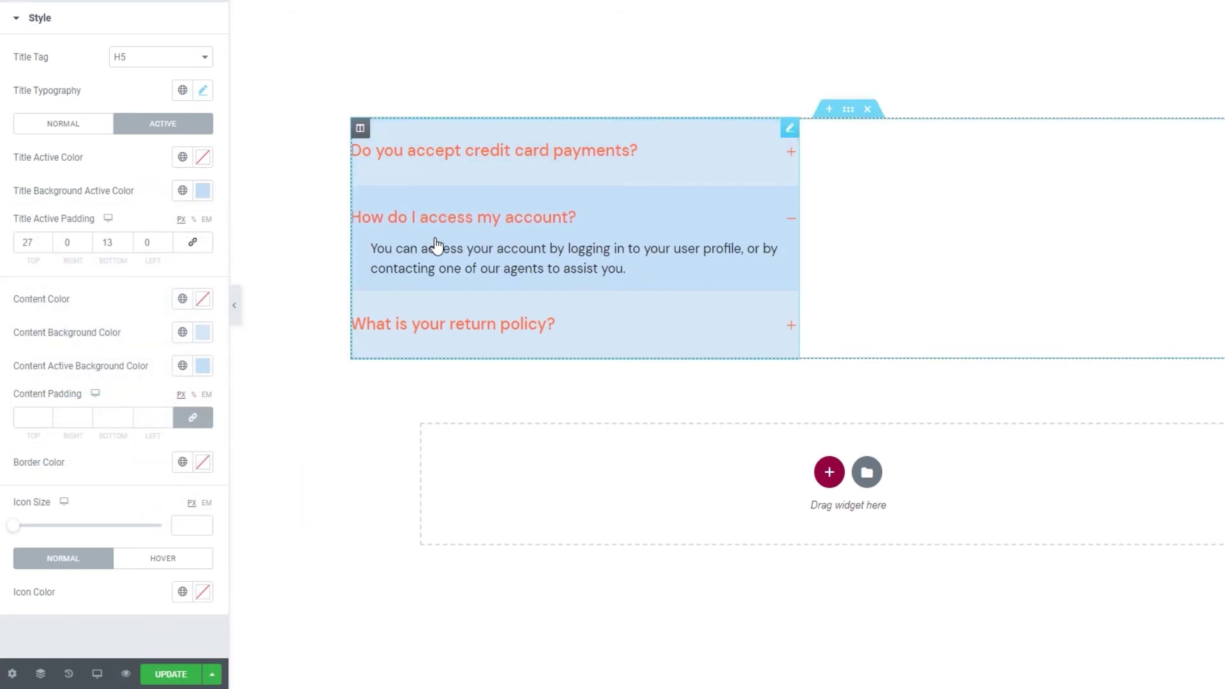
left_click(448, 311)
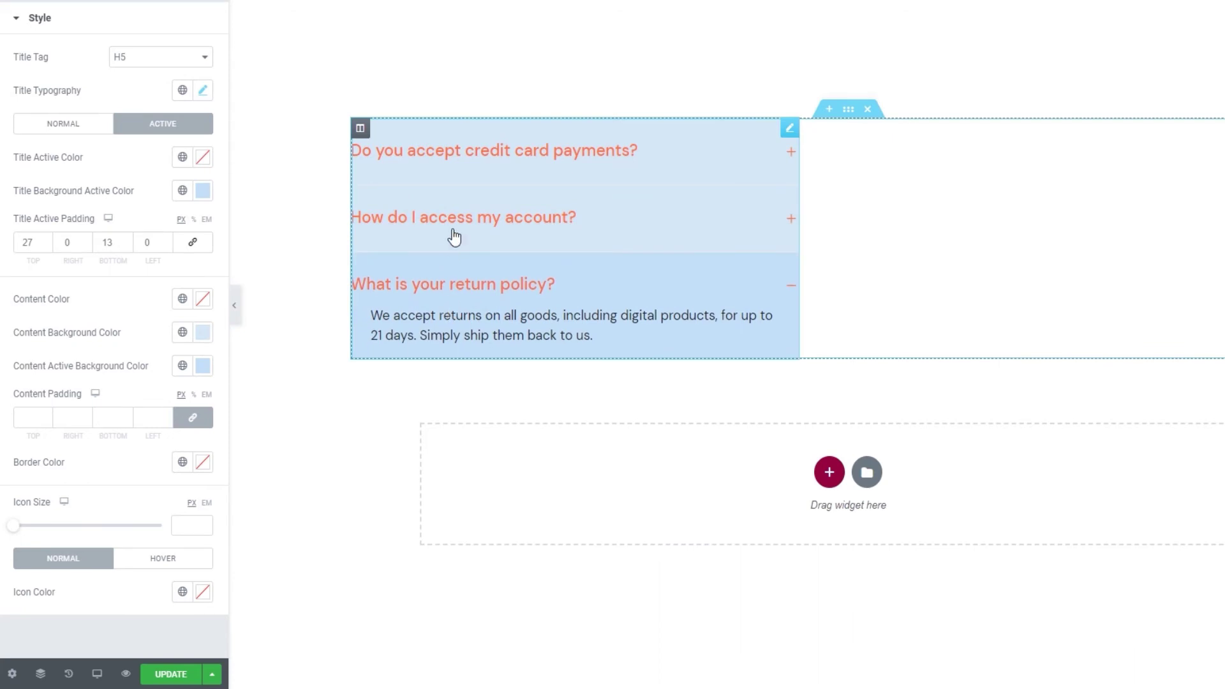
left_click(454, 238)
left_click(453, 177)
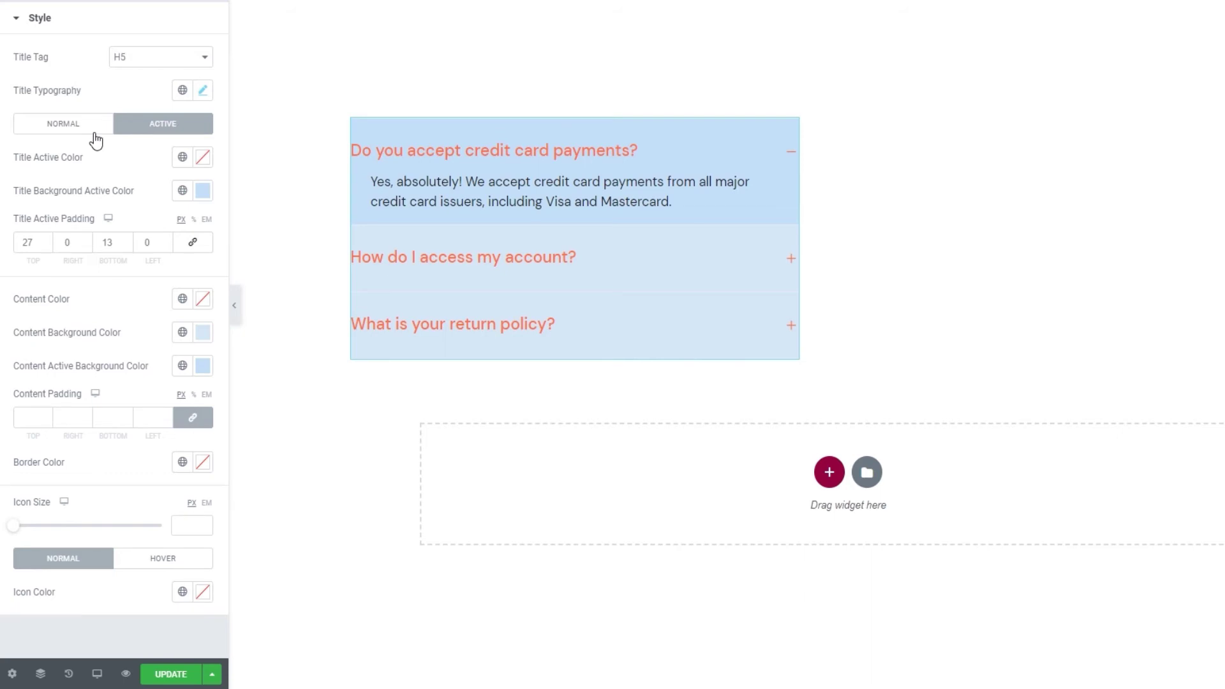
- Clear both the active and normal title background colours
left_click(199, 190)
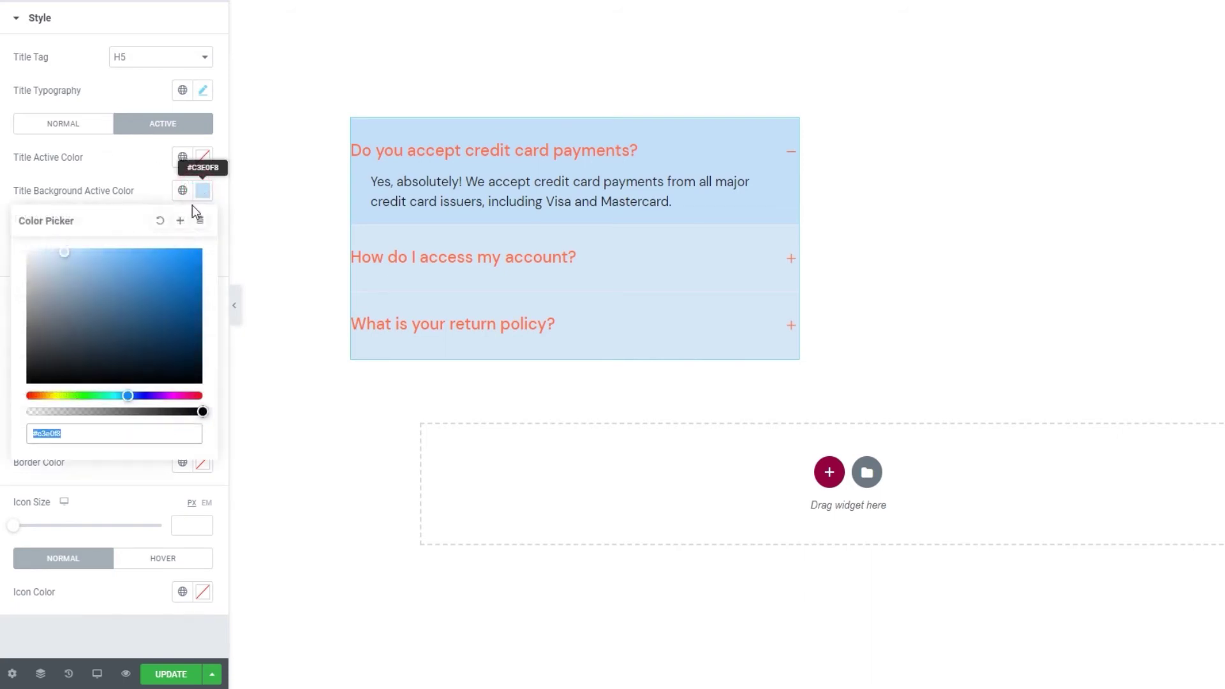
left_click(161, 220)
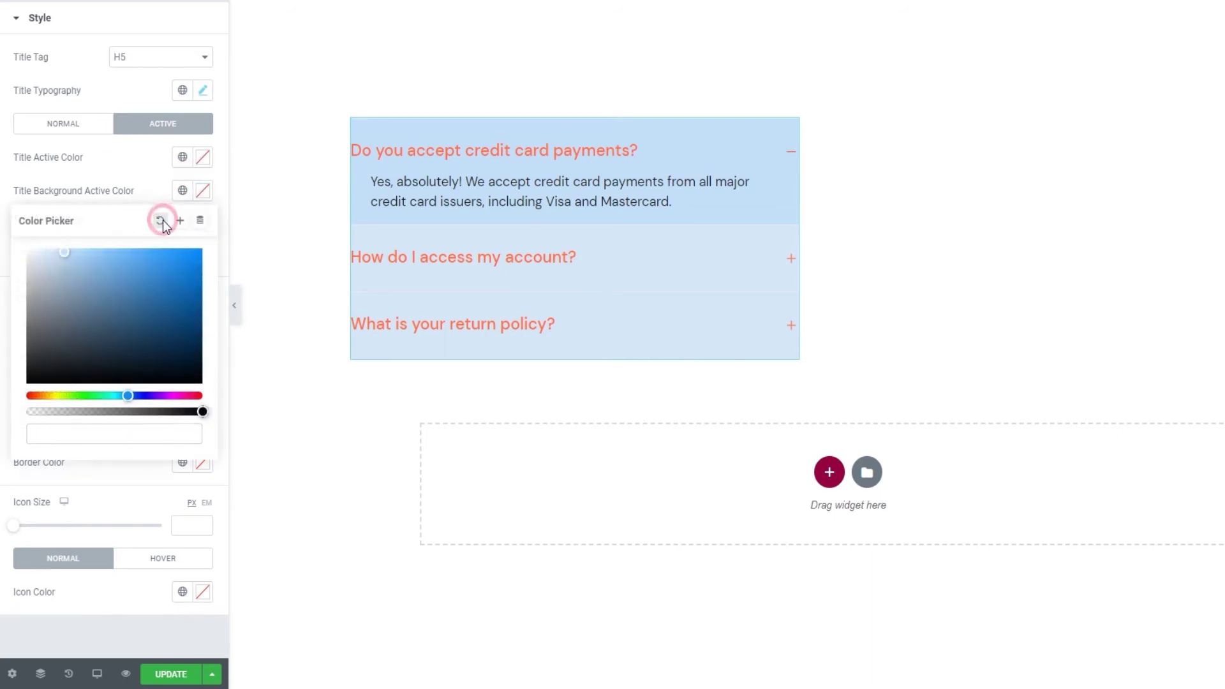
left_click(90, 130)
left_click(199, 192)
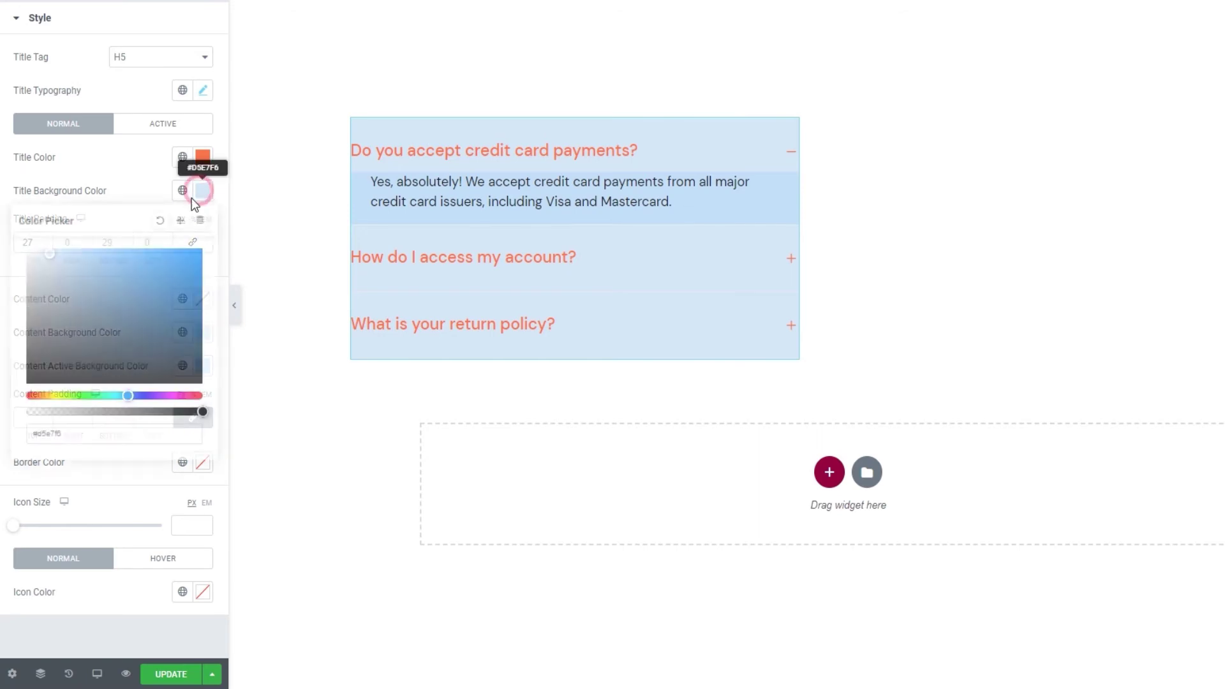
left_click(161, 220)
left_click(151, 191)
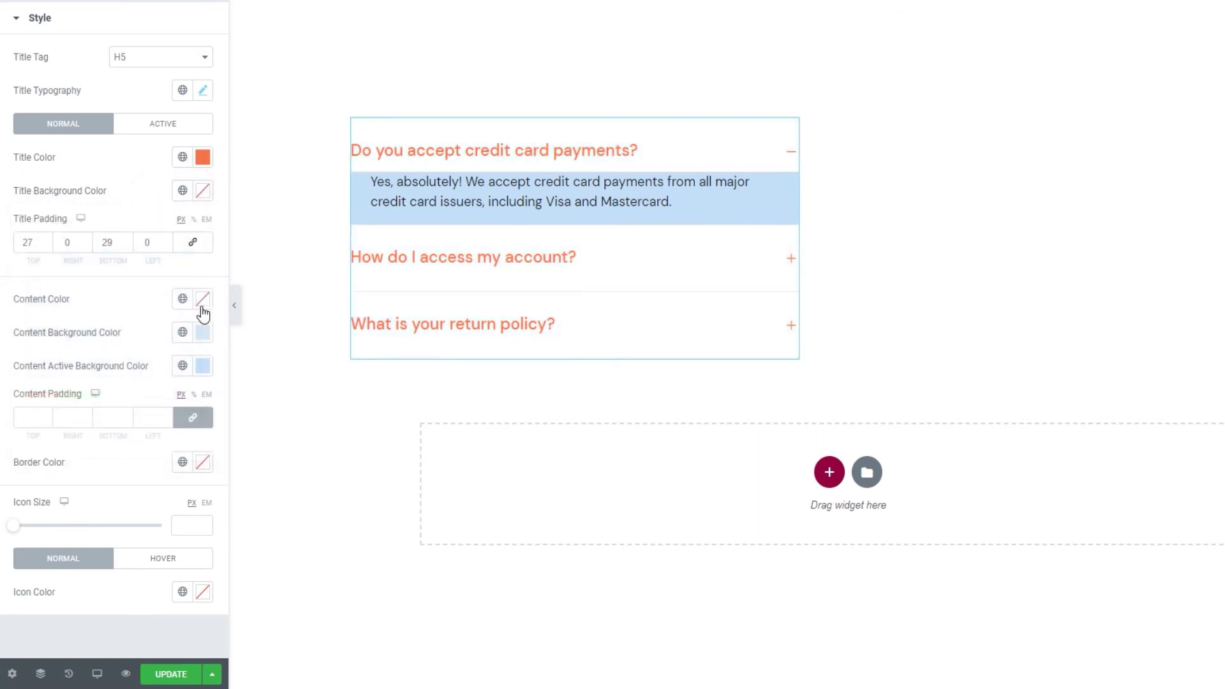
- Clear the content background and content active background colours
left_click(201, 332)
left_click(162, 362)
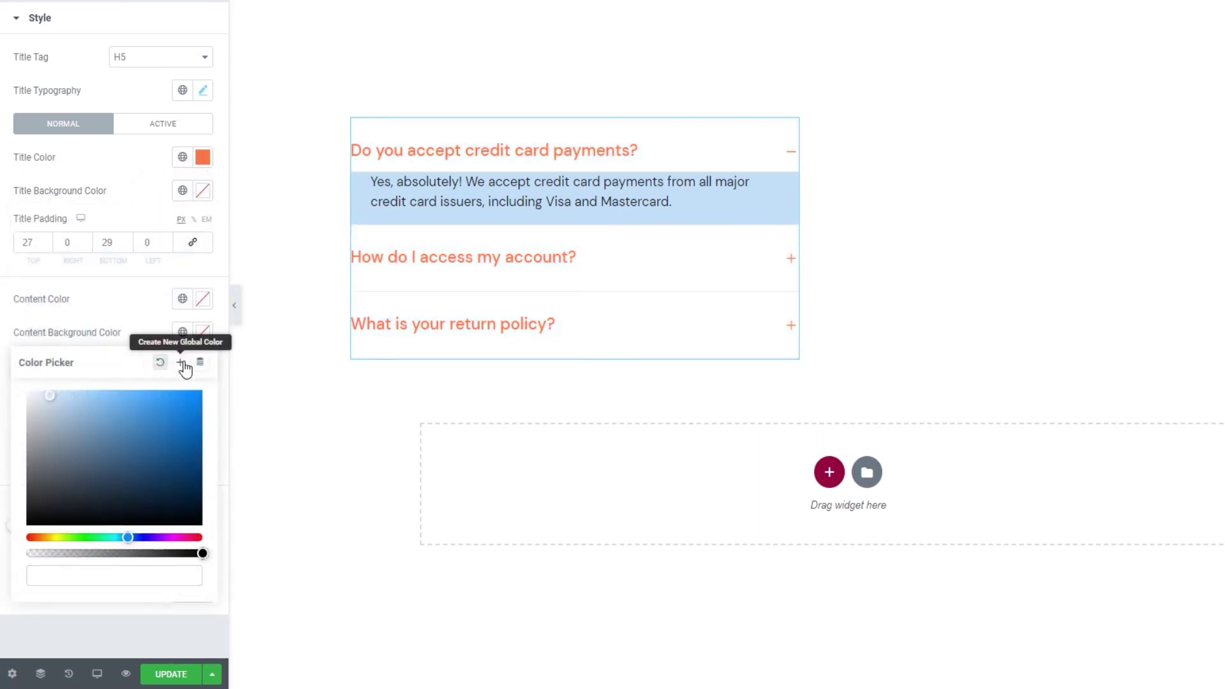
left_click(151, 328)
left_click(200, 367)
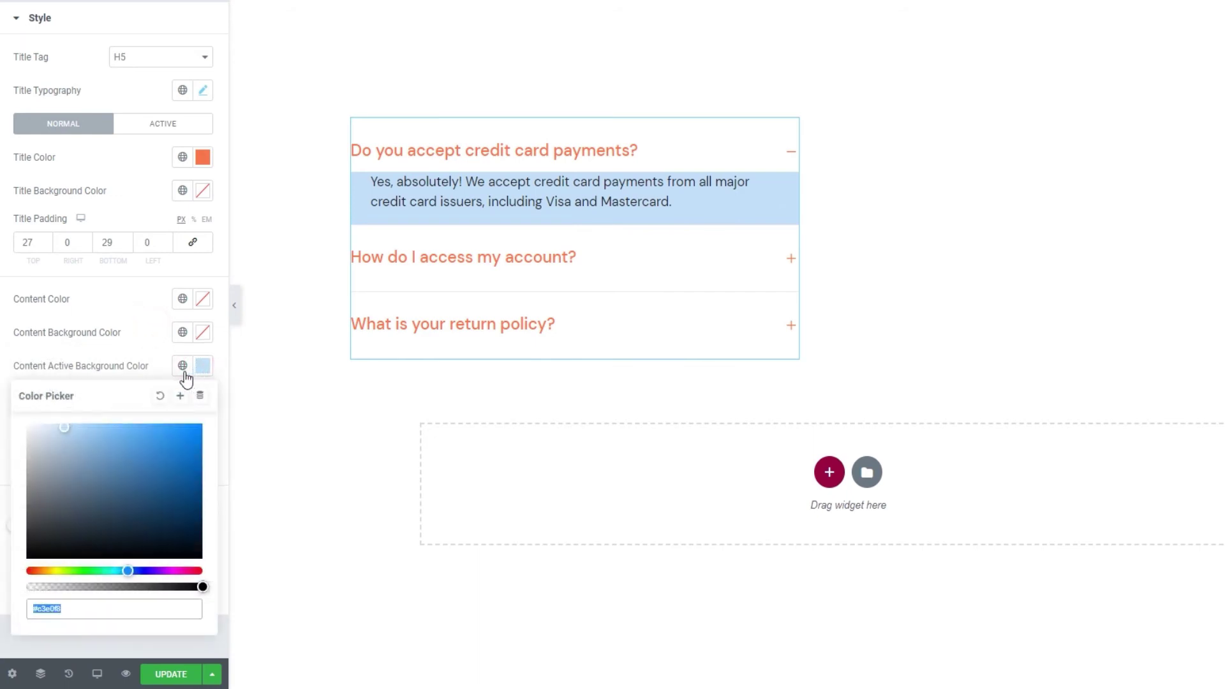
left_click(160, 395)
left_click(154, 359)
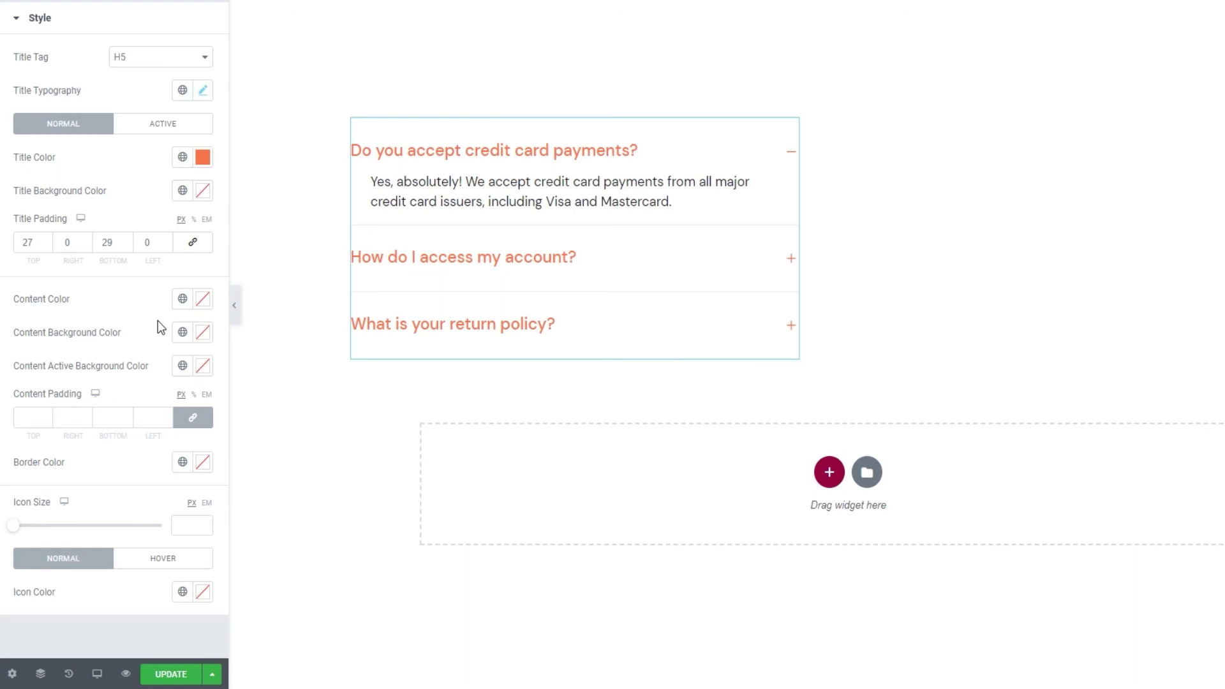
left_click(203, 304)
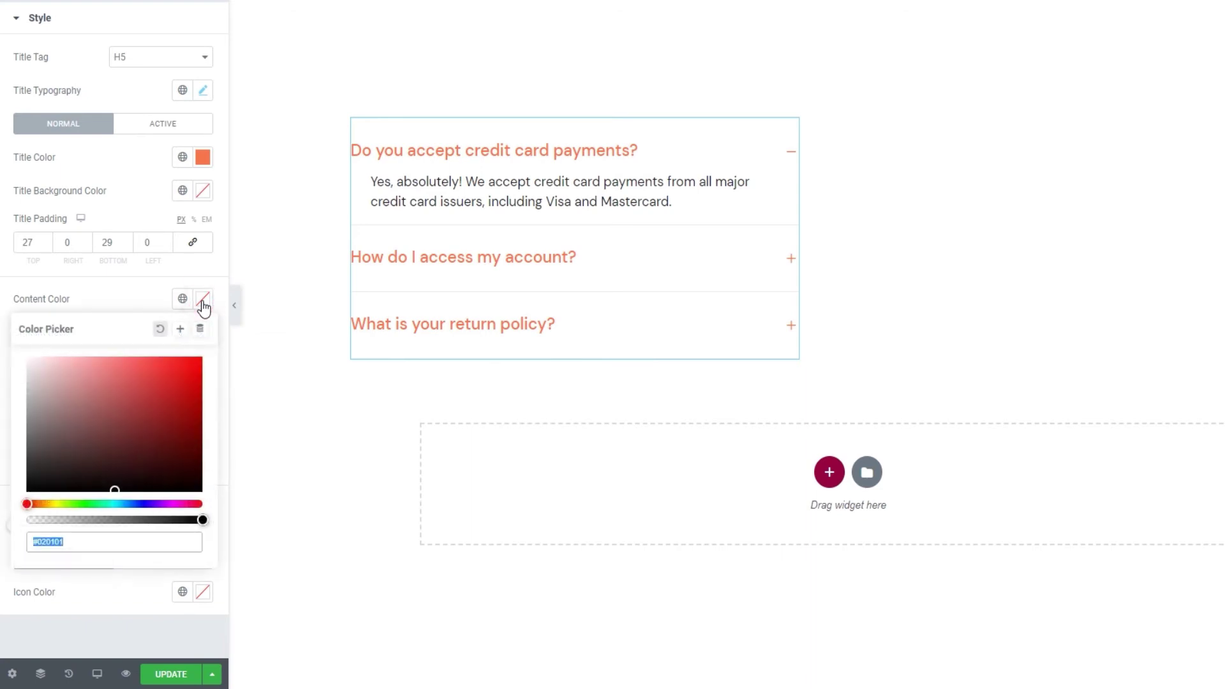
left_click_drag(163, 396, 133, 381)
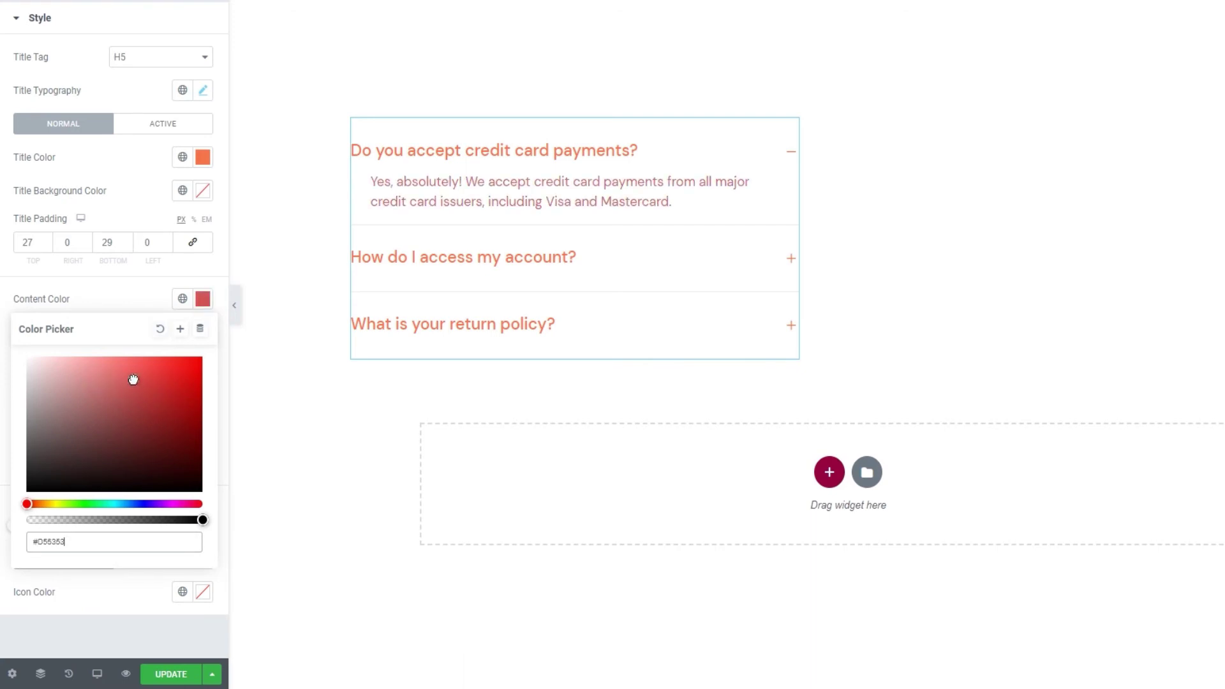
left_click(159, 328)
left_click(147, 300)
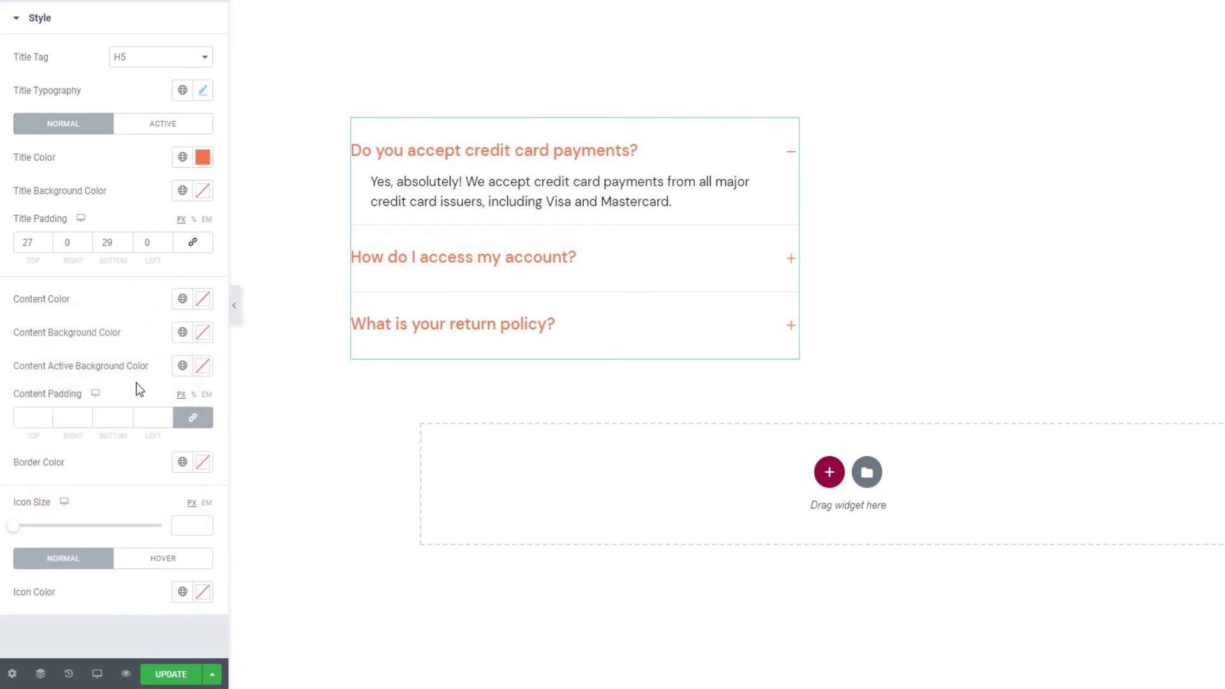
- Unlink content padding and set 0 top, 30 right, 33 bottom, 0 left
left_click(46, 418)
type("14")
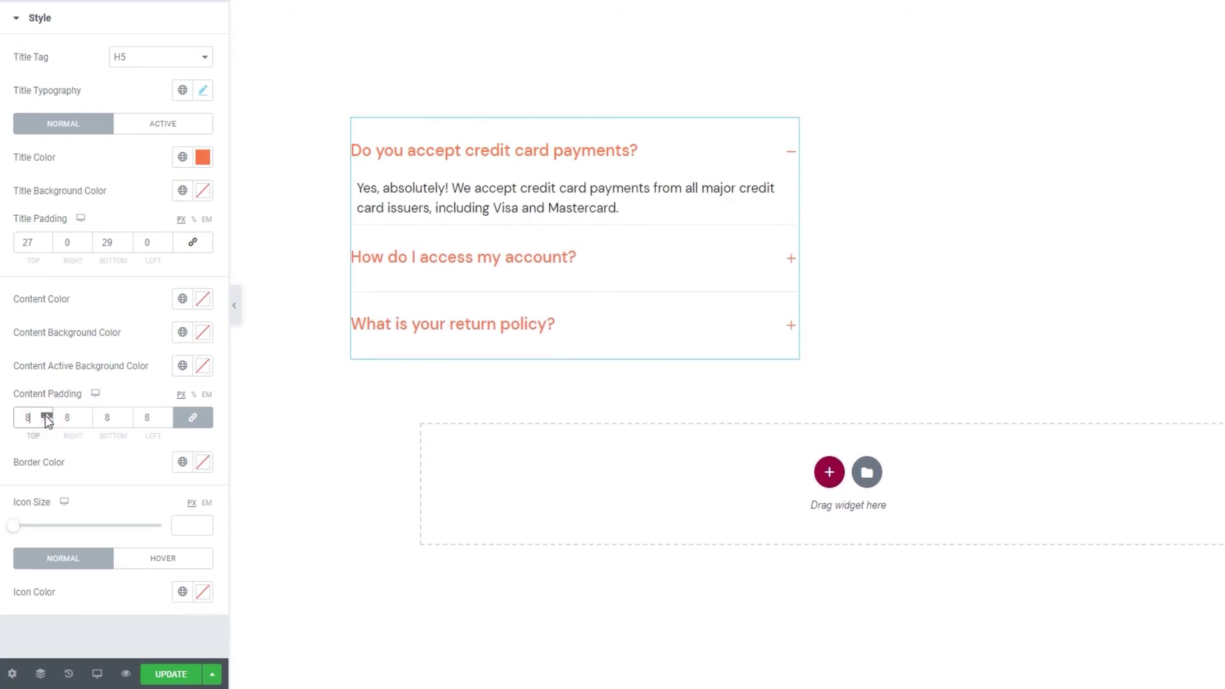
left_click(46, 415)
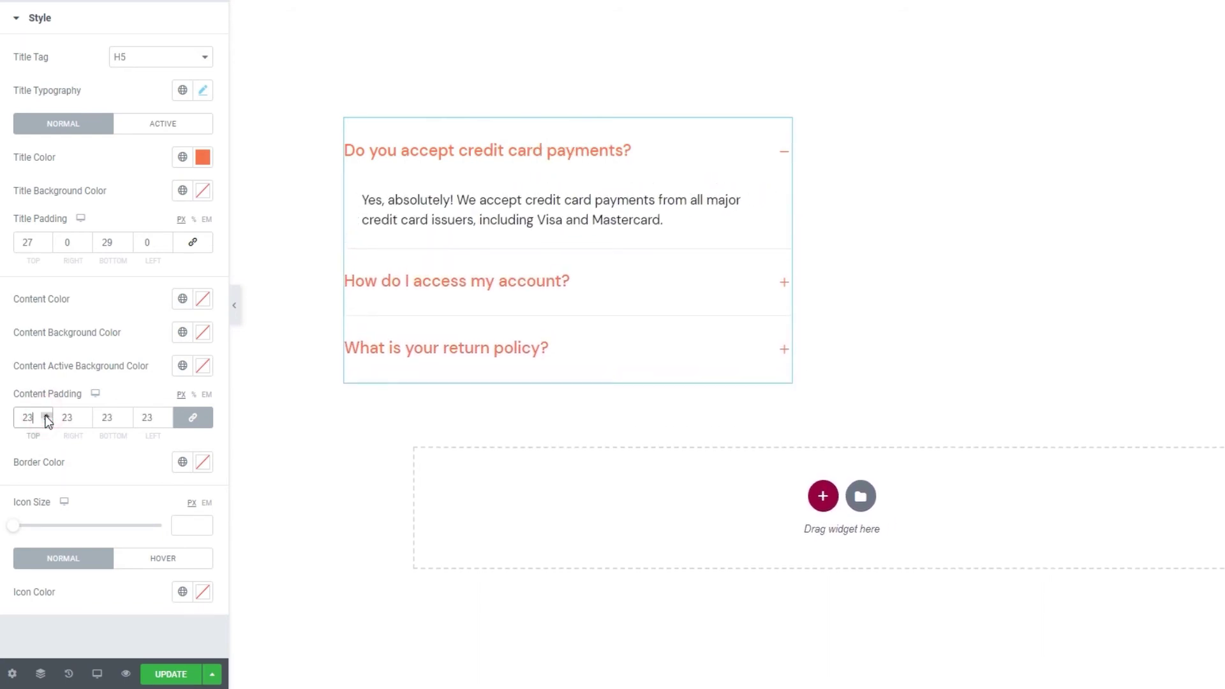
left_click_drag(33, 419, 12, 419)
key("BackSpace")
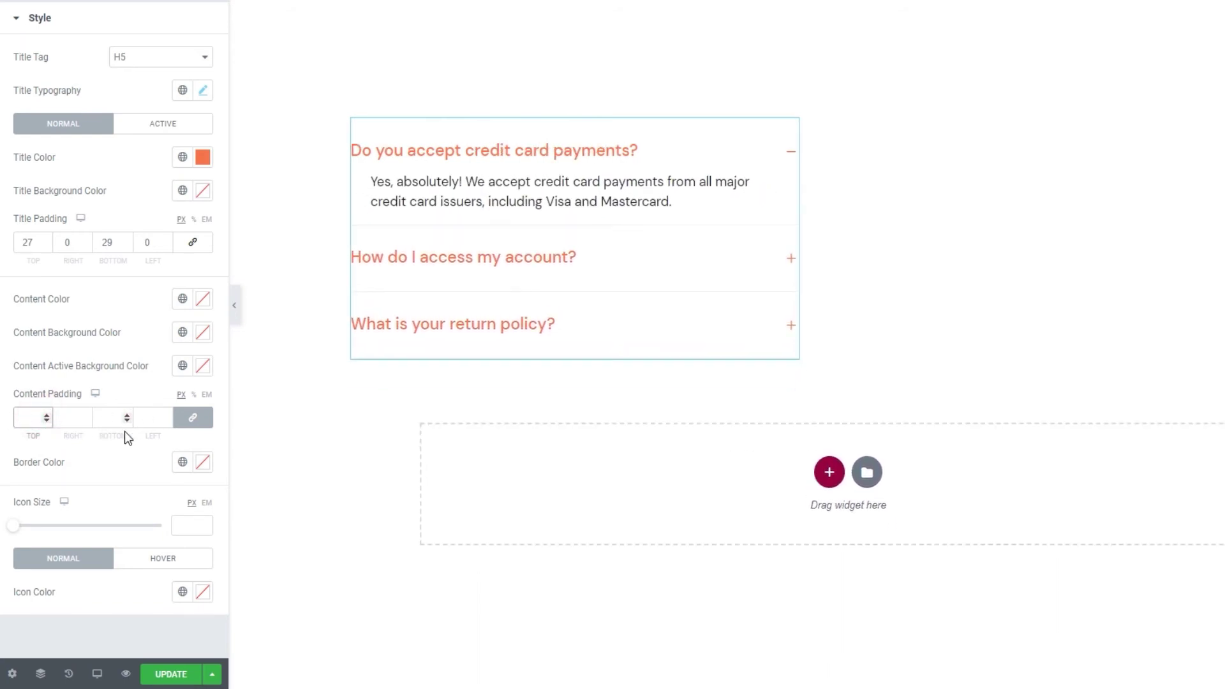
left_click(181, 423)
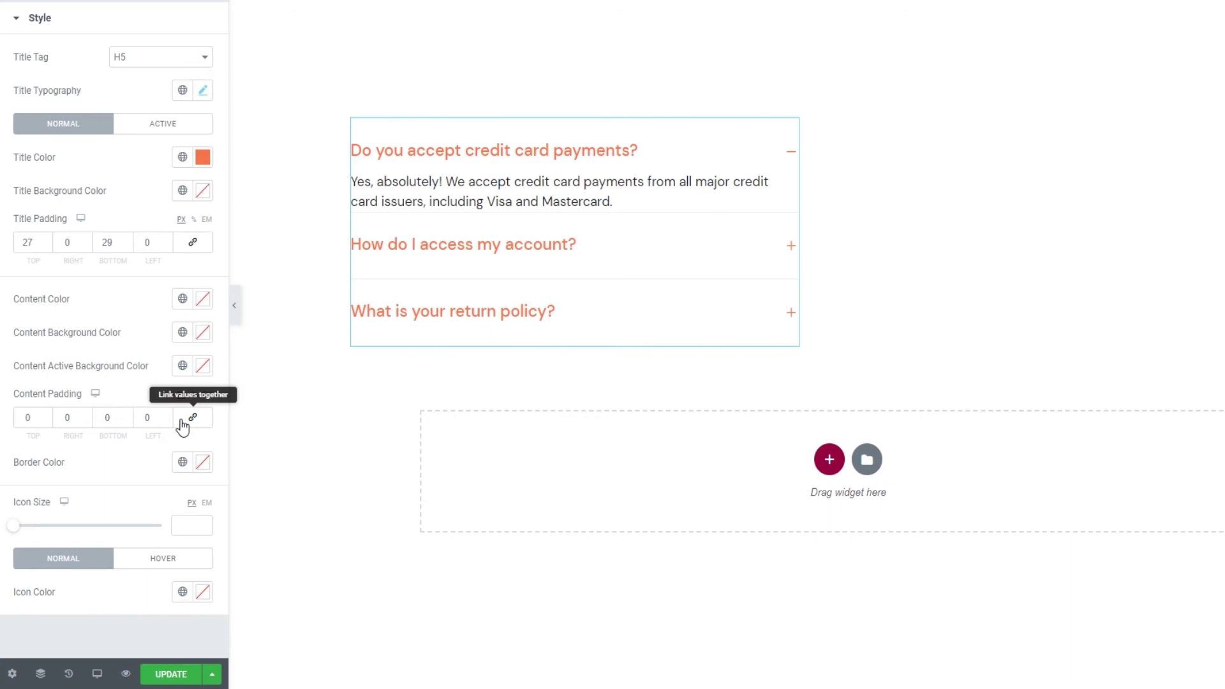
left_click_drag(32, 419, 17, 414)
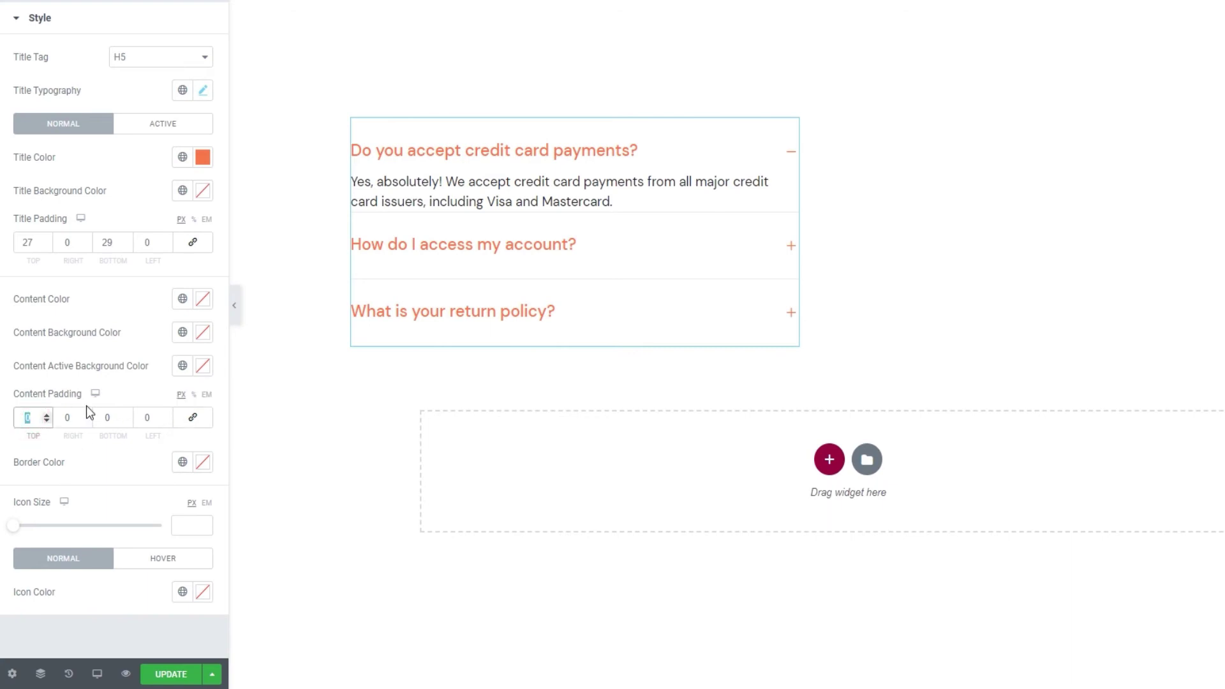
double_click(69, 416)
type("30")
double_click(109, 417)
type("33")
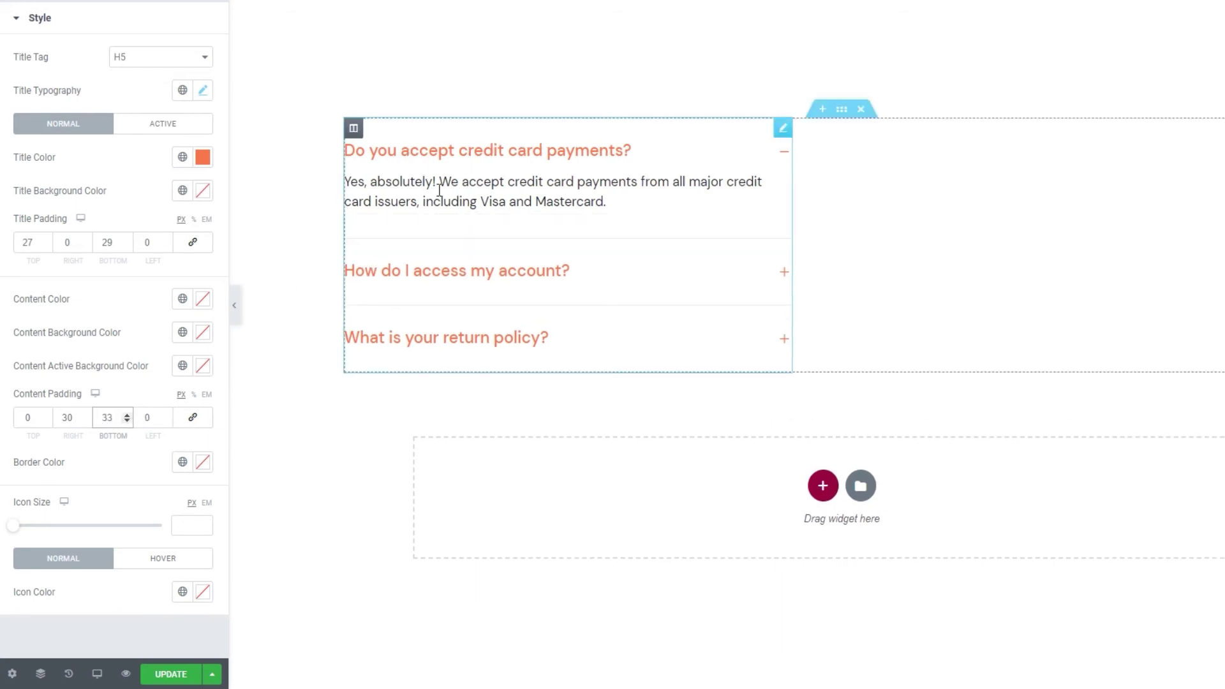
- Preview the answer spacing by expanding the account, return policy and credit card items
left_click(485, 168)
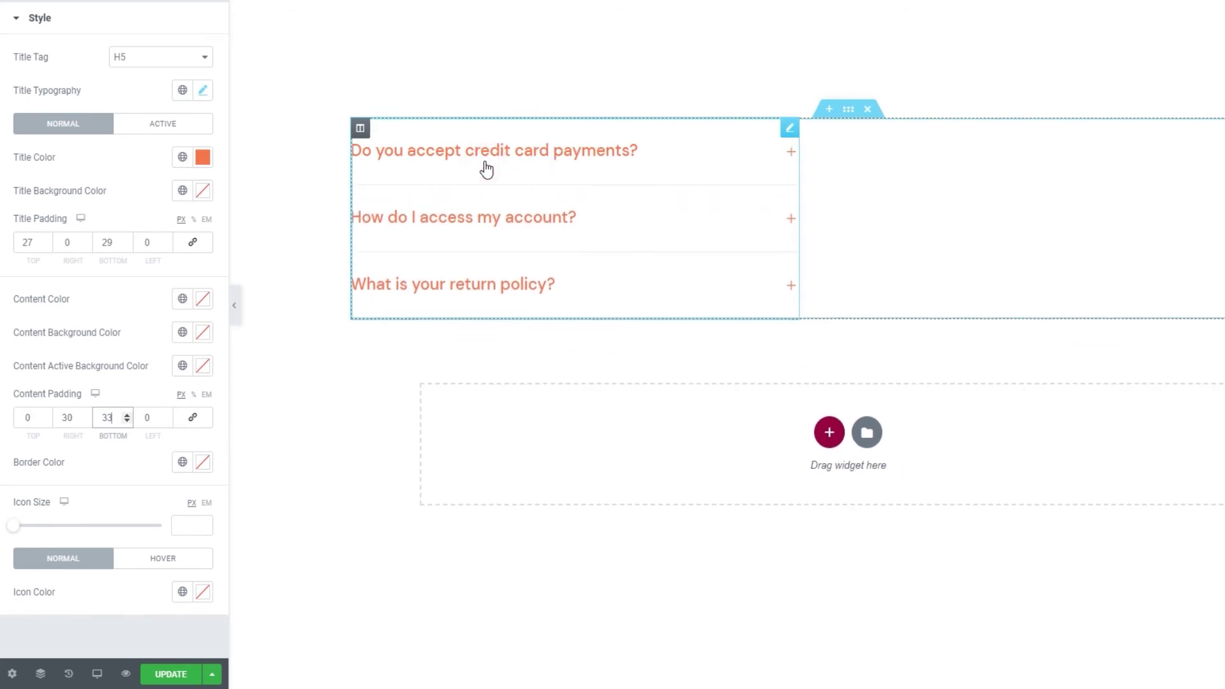
left_click(483, 214)
left_click_drag(469, 310, 469, 333)
left_click(461, 328)
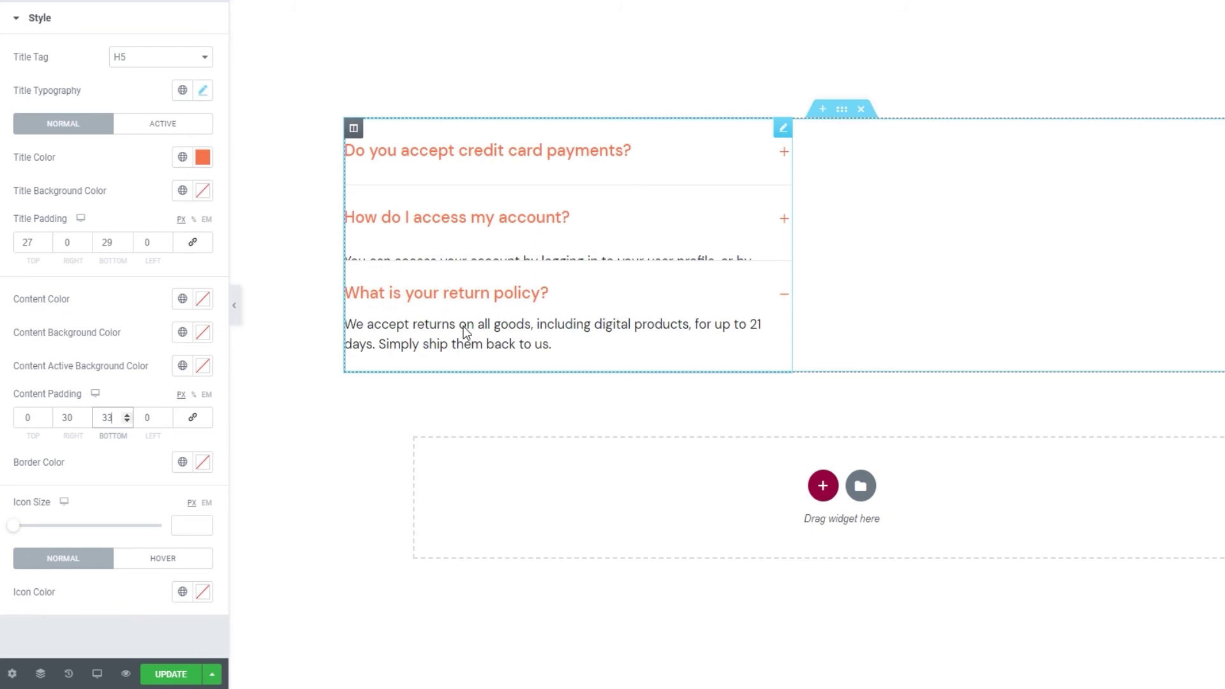
left_click(493, 168)
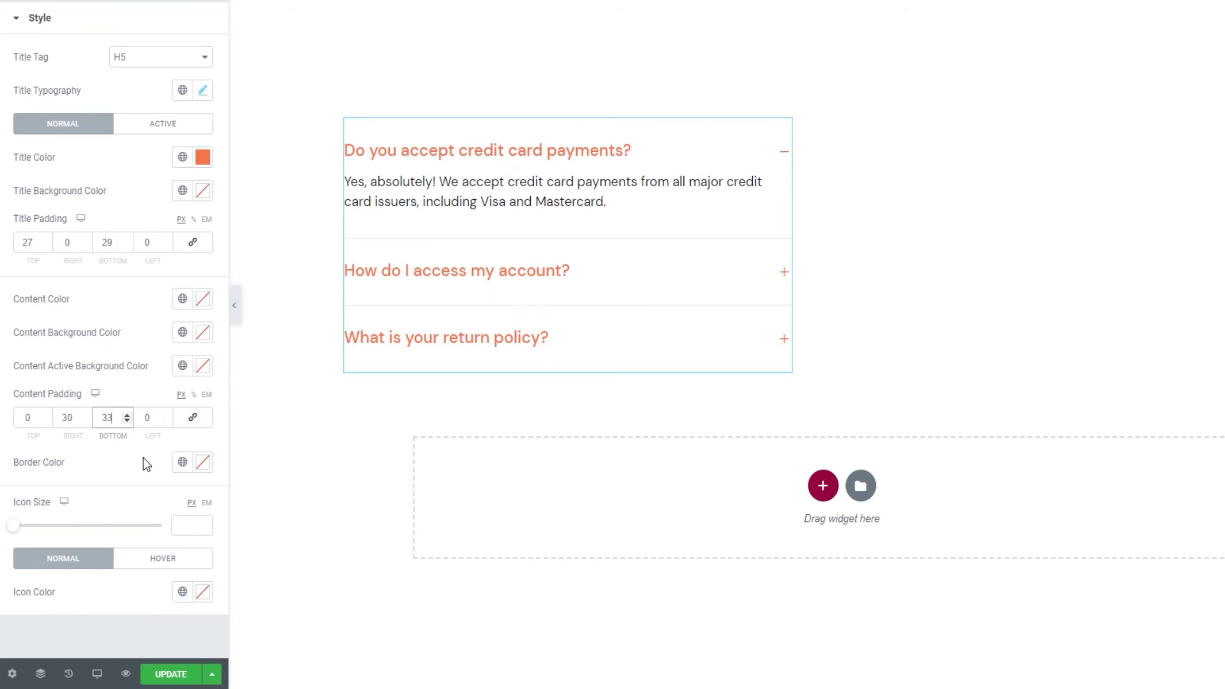
- Set the accordion border colour to light grey #e1e1e1
left_click(203, 462)
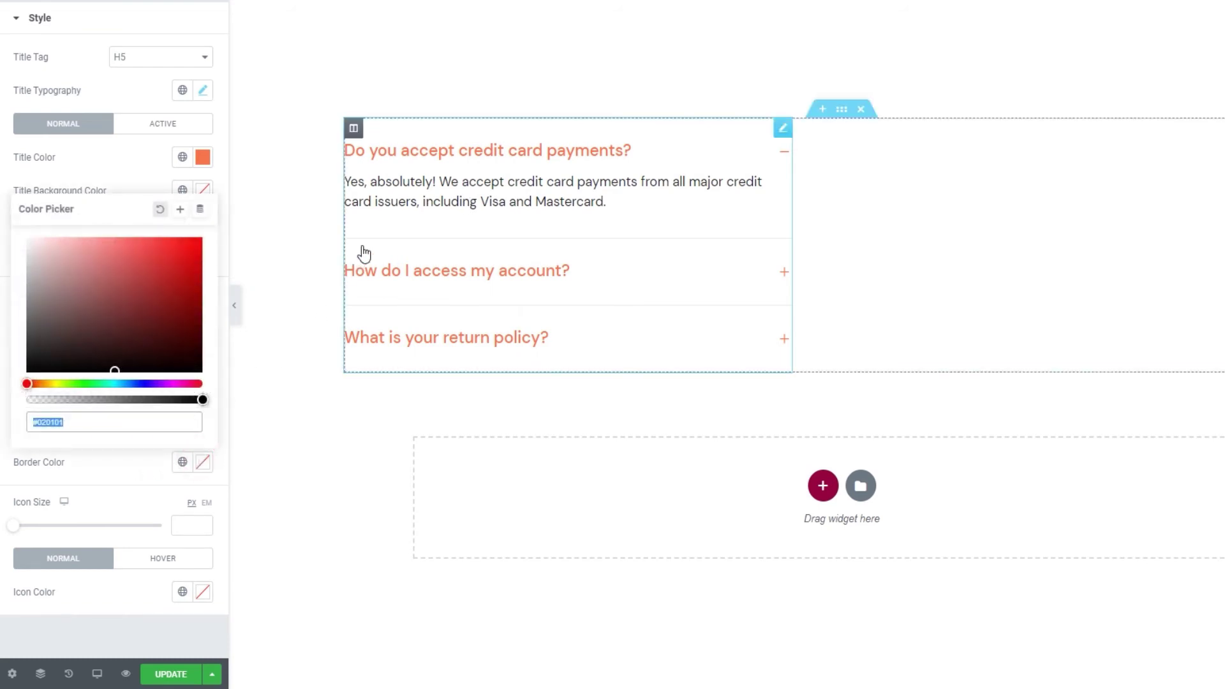
mouse_move(143, 320)
left_mouse_down()
mouse_move(171, 293)
mouse_move(144, 265)
mouse_move(110, 279)
left_mouse_up()
left_click(78, 422)
key("ctrl+a")
type("#e1e1e1")
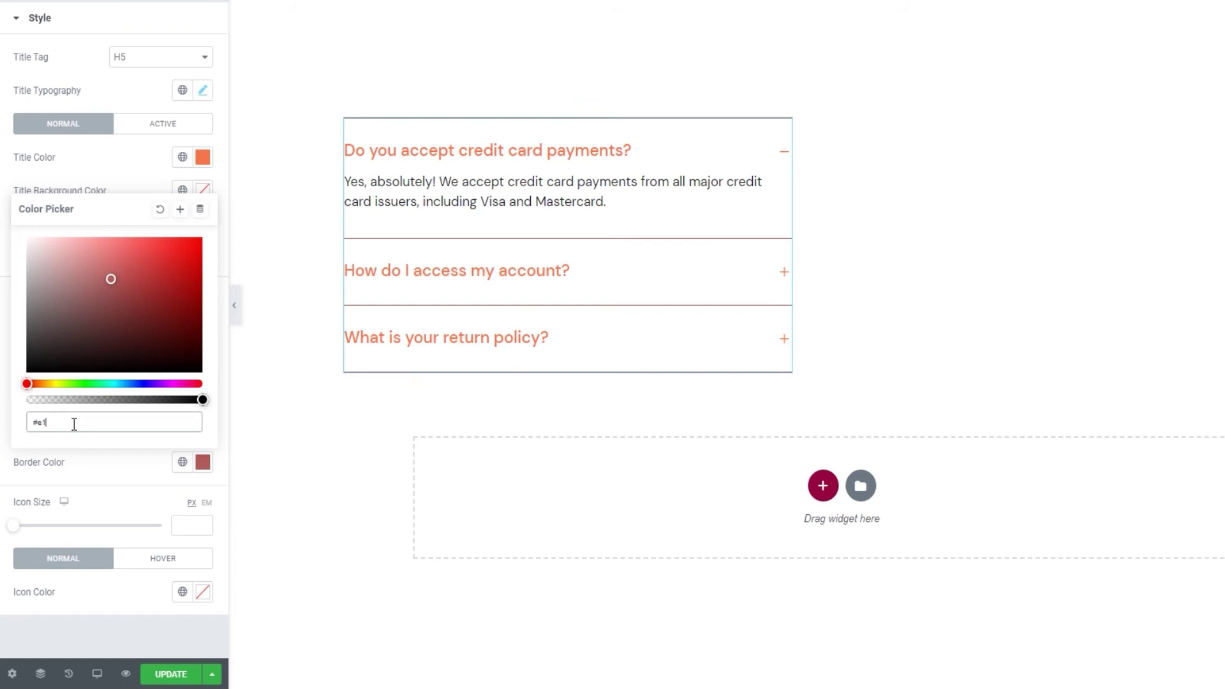
left_click(89, 462)
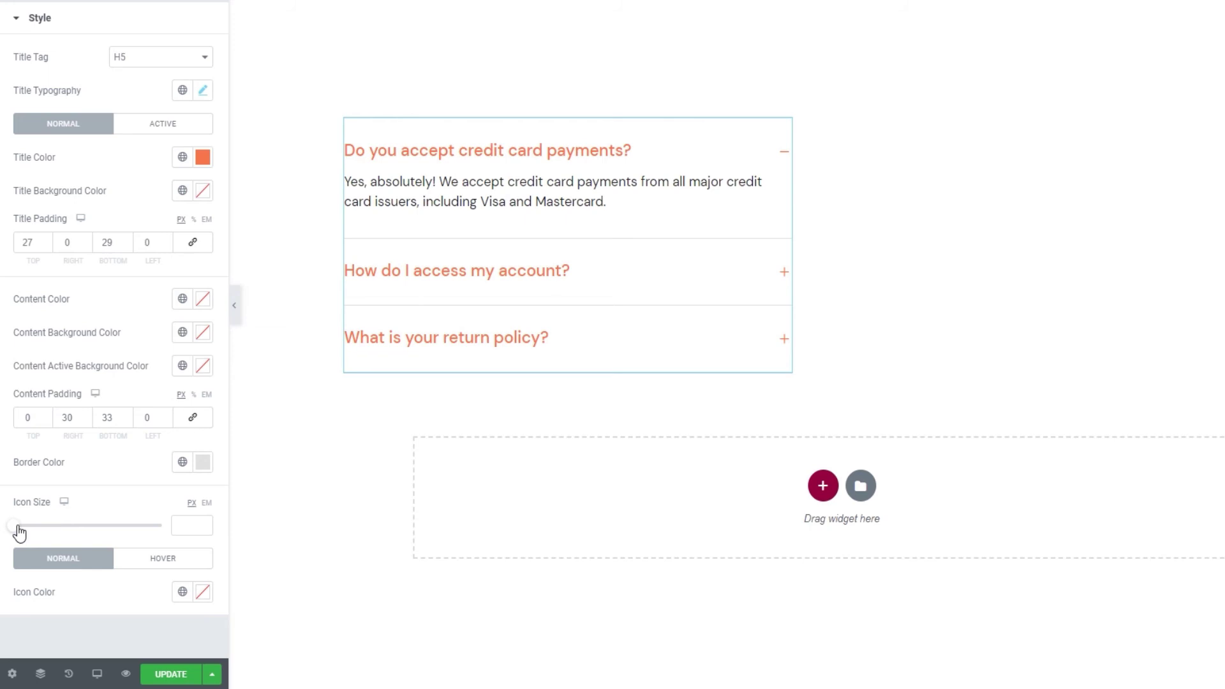
- Resize the accordion's plus and minus icons to 26 px
left_click_drag(19, 533, 97, 539)
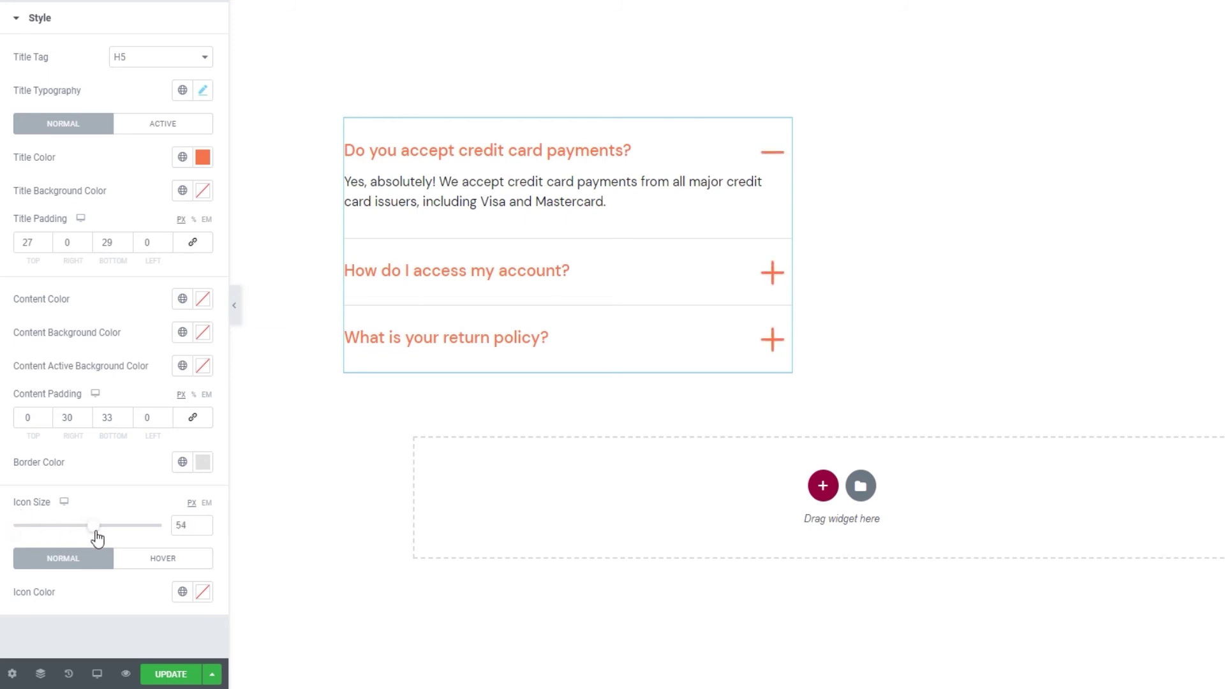
left_click_drag(90, 536, 51, 528)
- Give the accordion icons a semi-transparent orange hover colour of #ff714aad
left_click(192, 566)
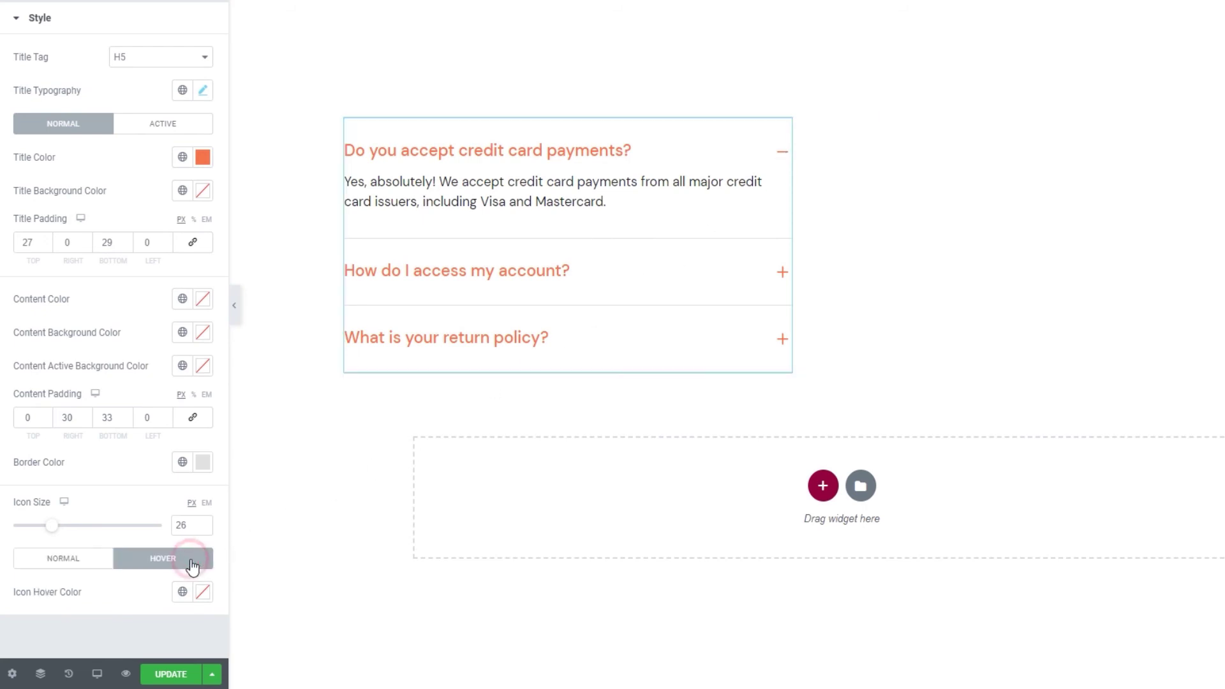
left_click(206, 593)
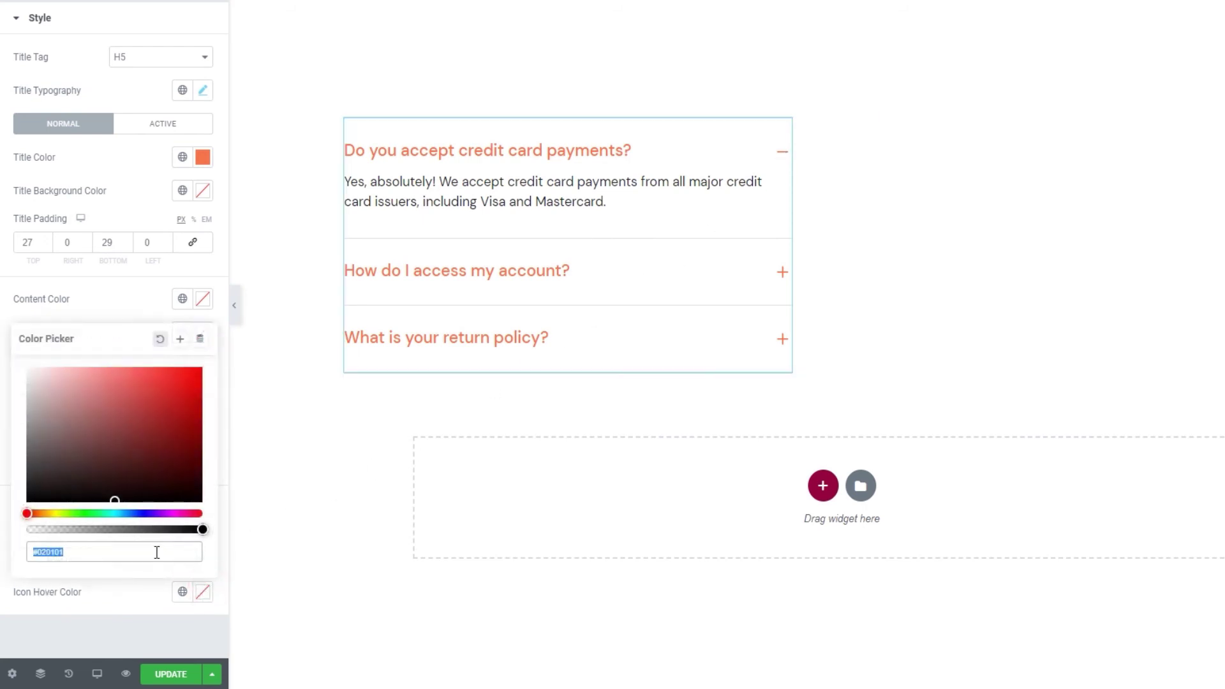
type("#ff71")
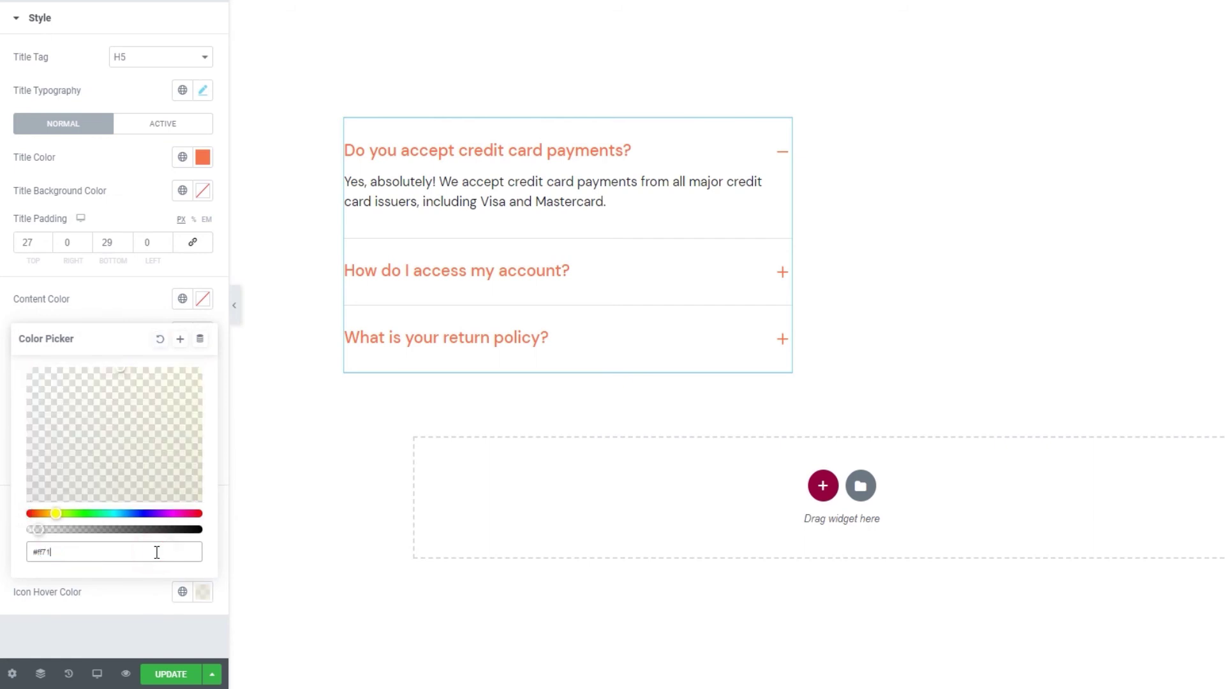
type("4aad")
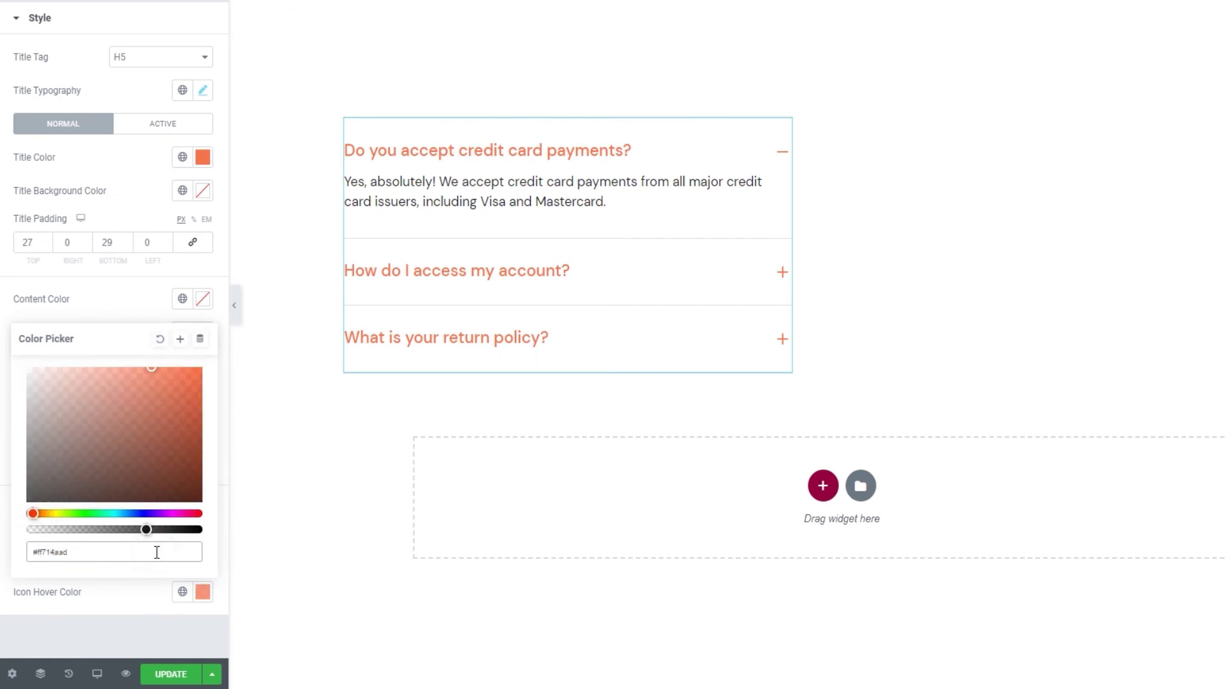
left_click(127, 606)
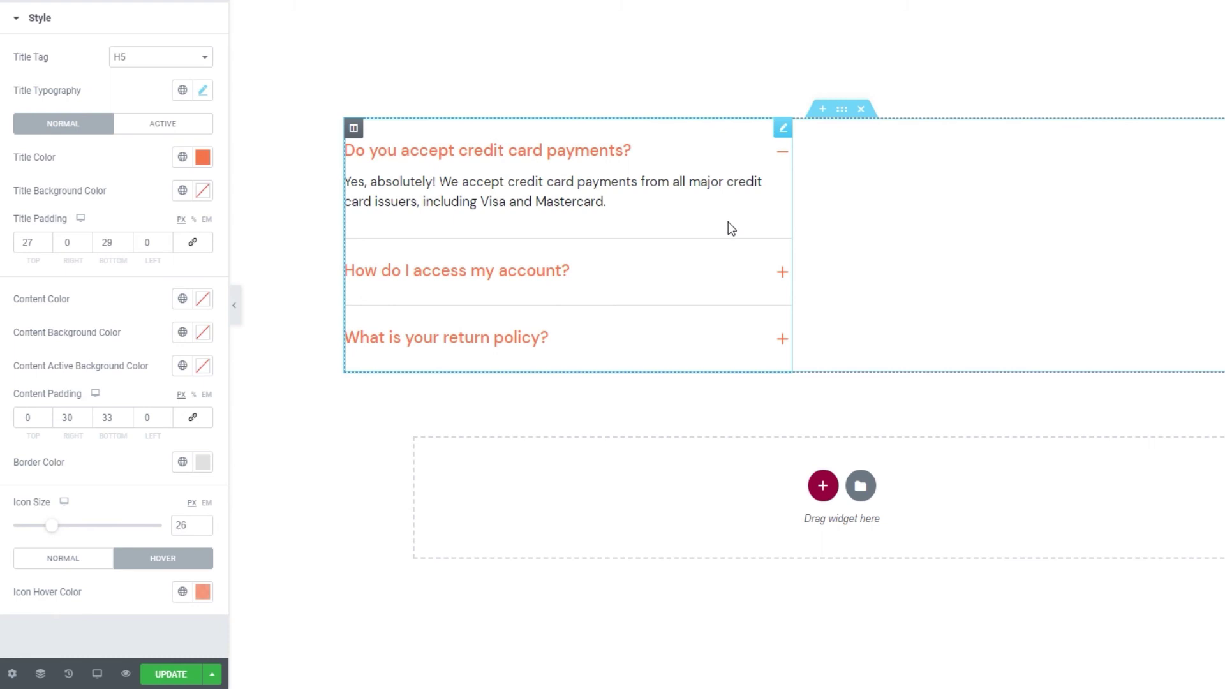
- Save the page, then test the account access, return policy and credit card answers
left_click(182, 677)
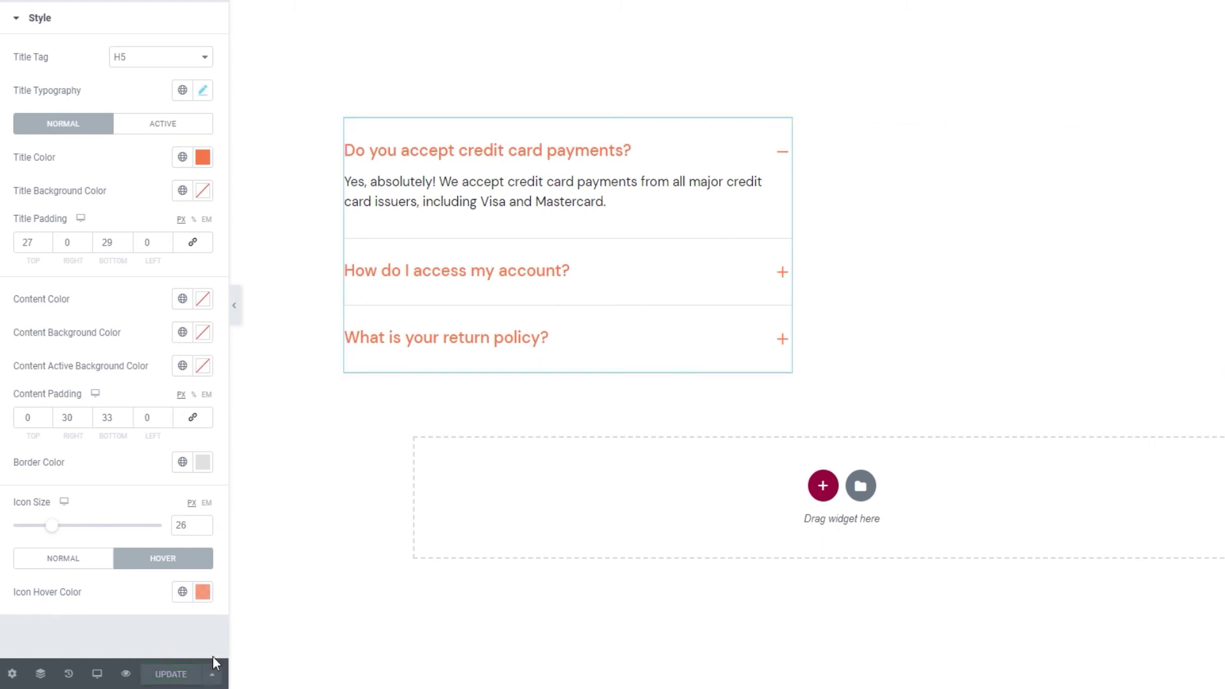
left_click(568, 274)
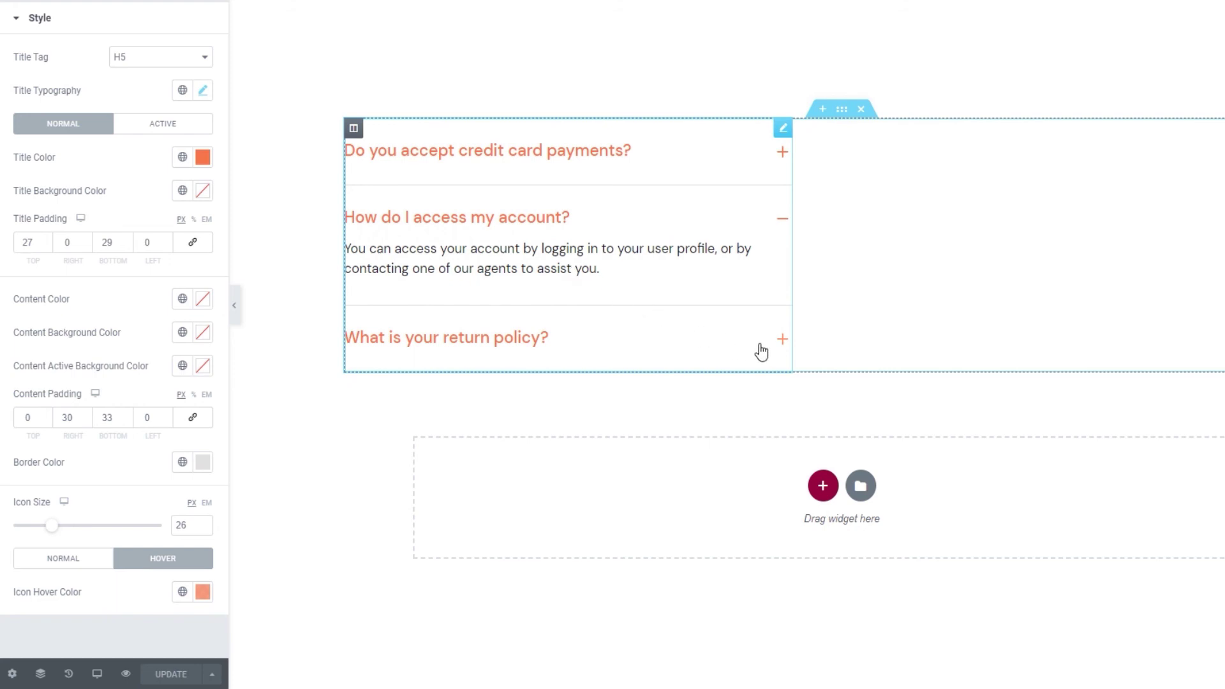
left_click(782, 348)
left_click(782, 153)
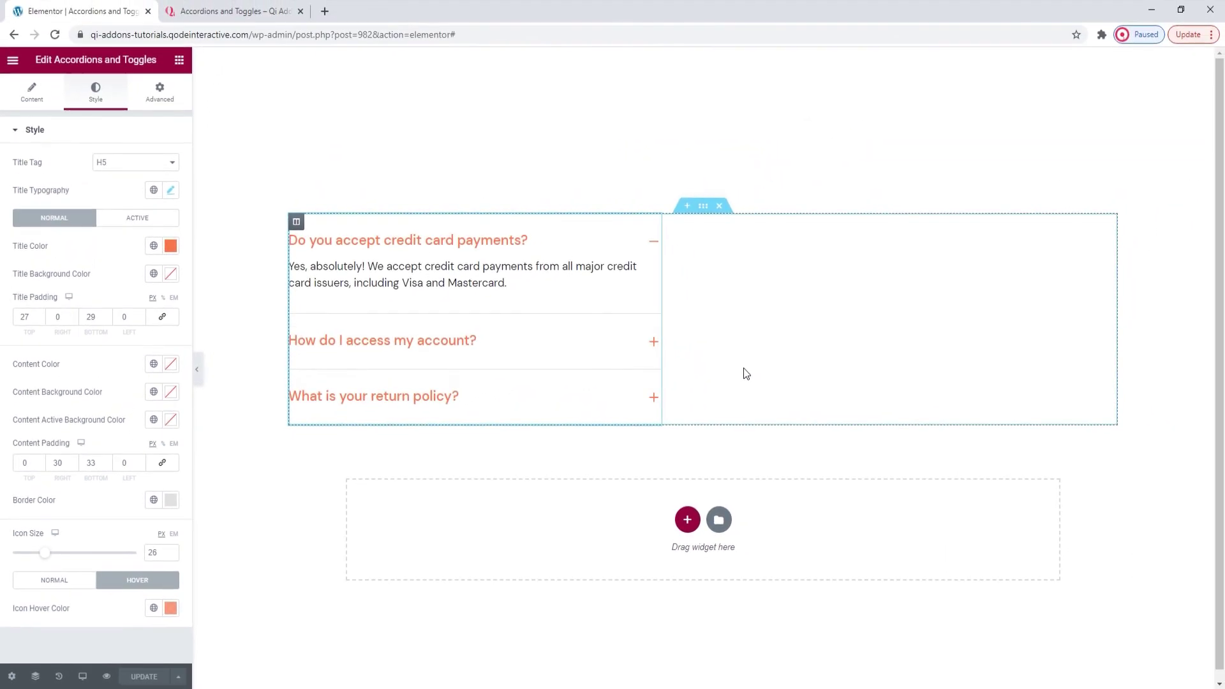
- Switch the widget's Behavior to Toggle and expand all three answers together
left_click(32, 102)
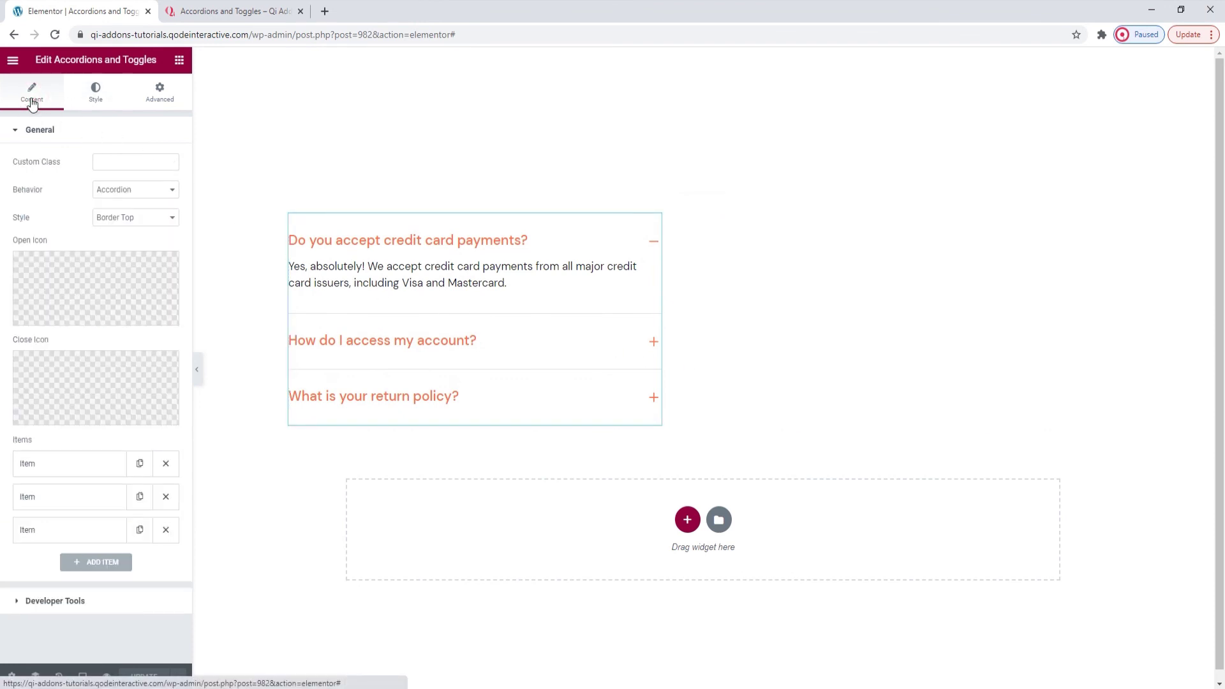
left_click(121, 191)
left_click(131, 211)
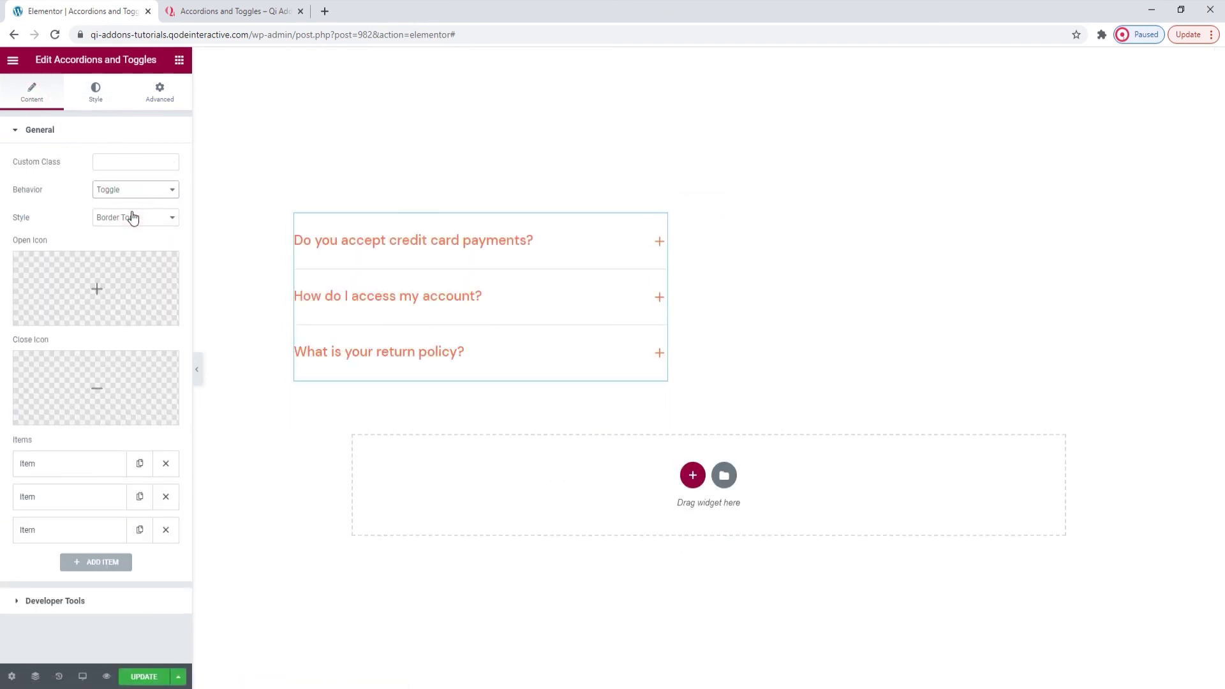
left_click(629, 249)
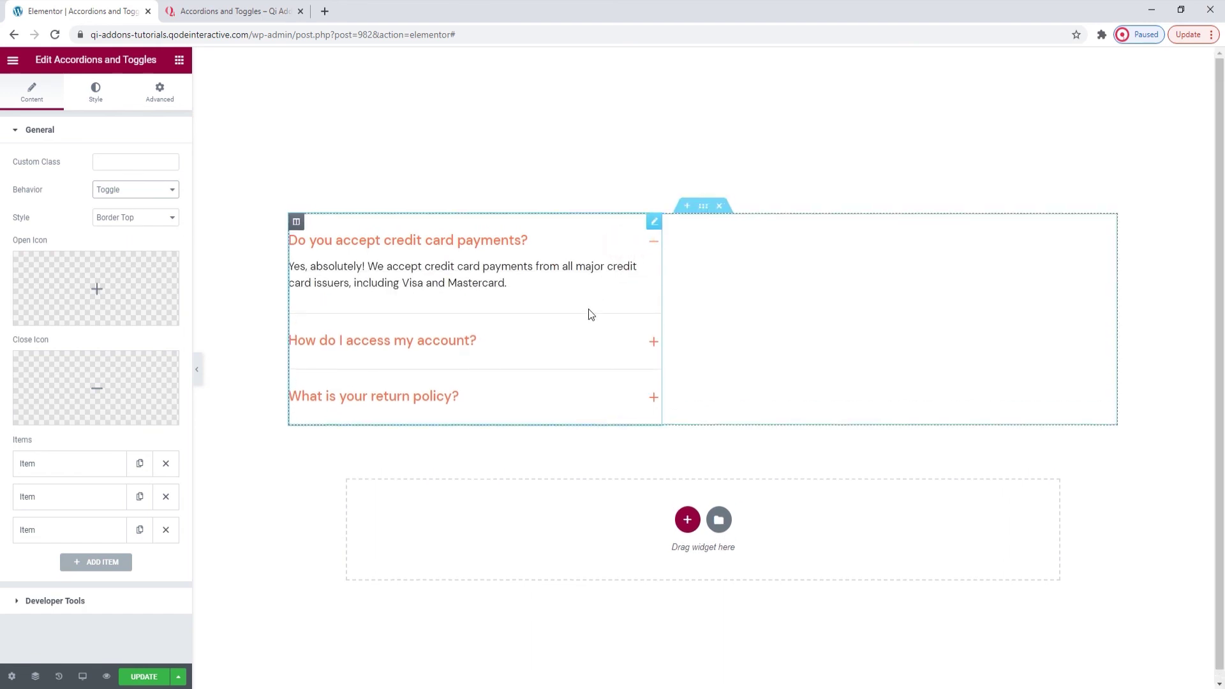
left_click(583, 330)
left_click(557, 439)
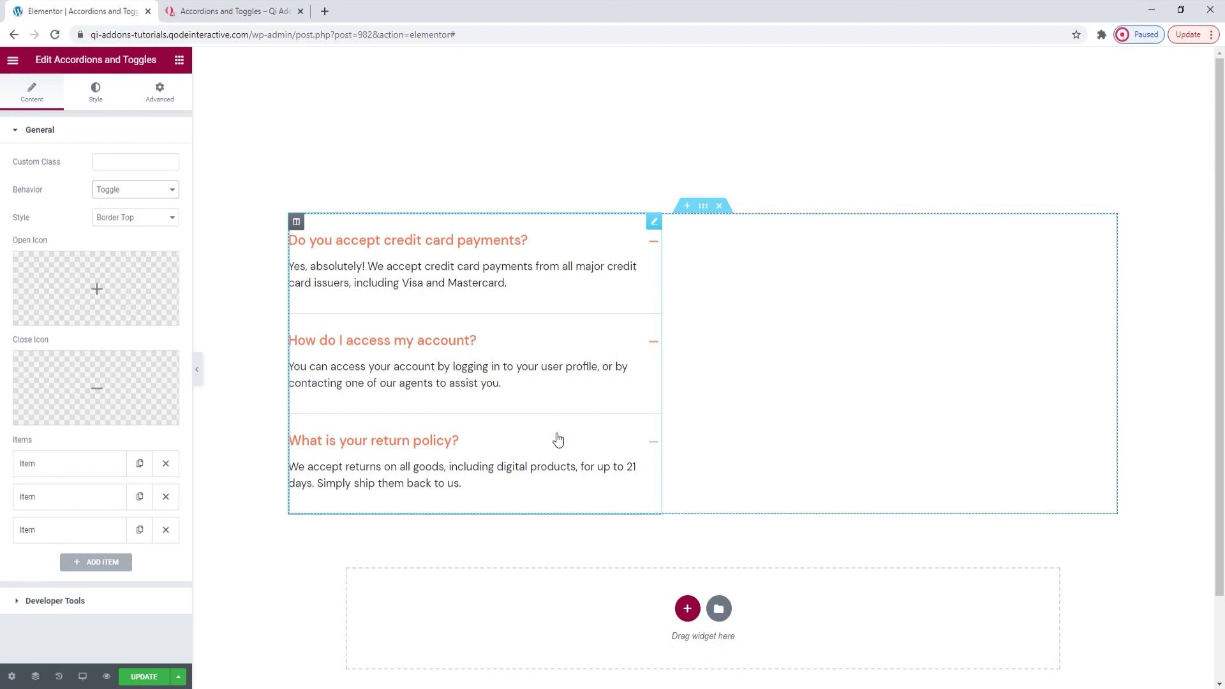
- Restore Accordion behaviour and deselect the widget on the canvas
left_click(136, 190)
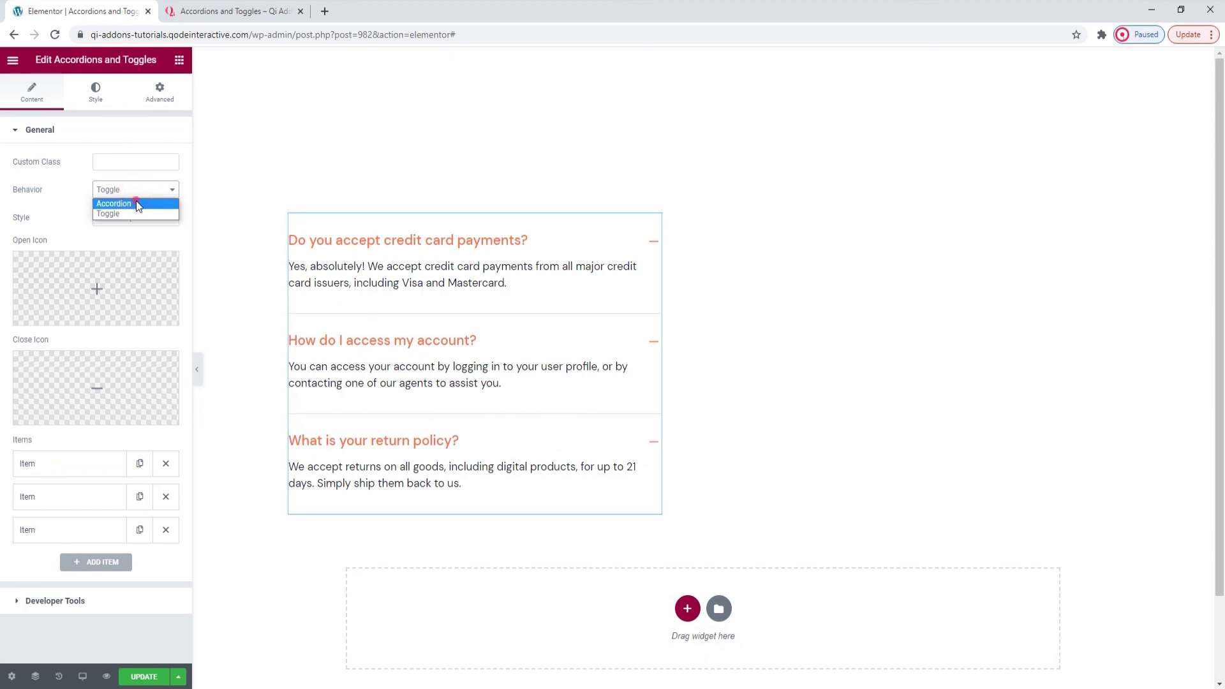
left_click(135, 200)
left_click(272, 520)
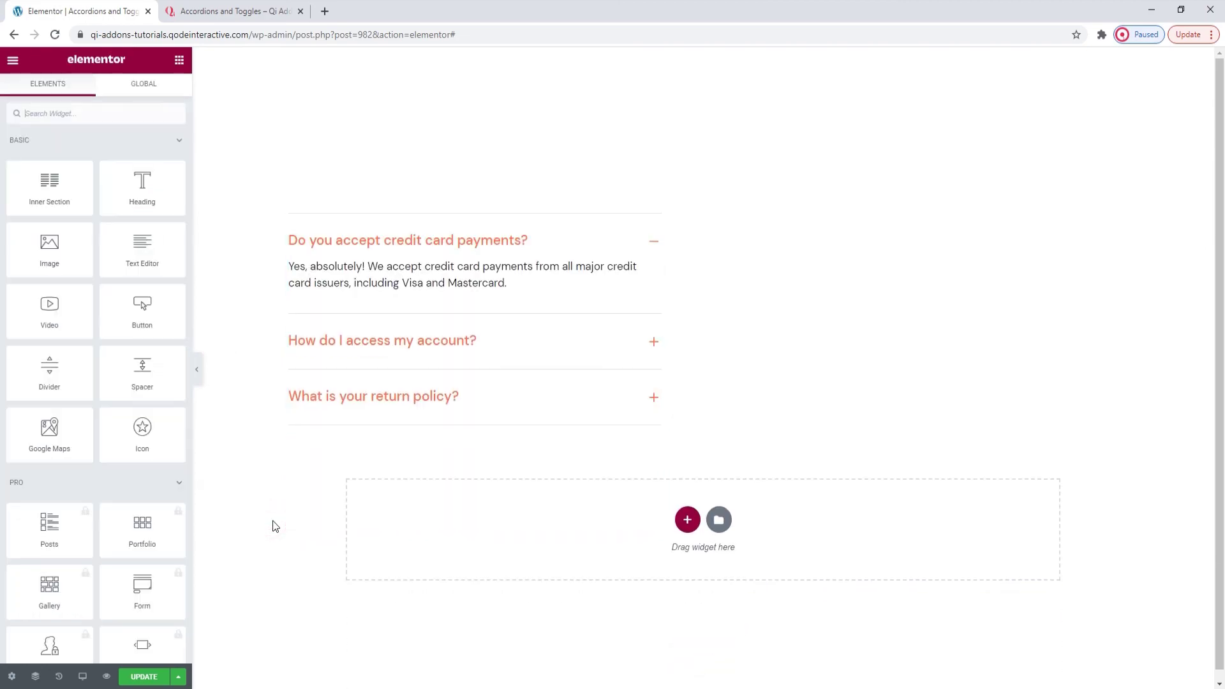
- Return to the Qi Addons demo page and scroll down to its Boxes and borders accordion example
left_click(231, 14)
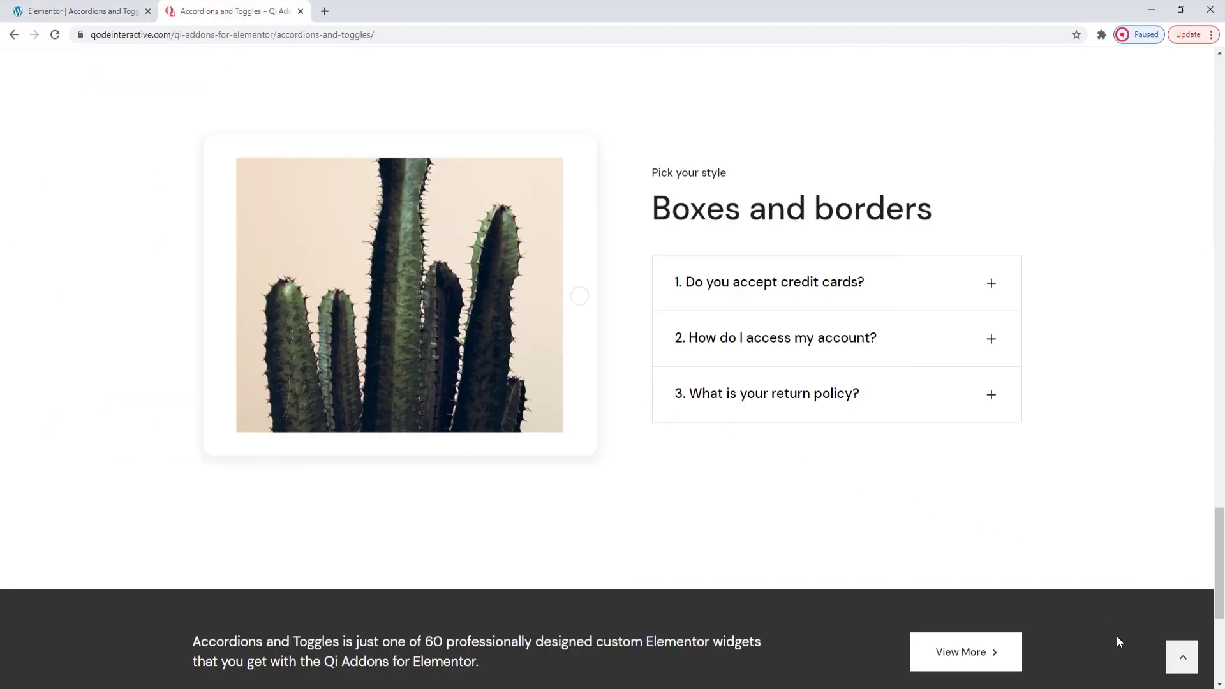
left_click(1181, 655)
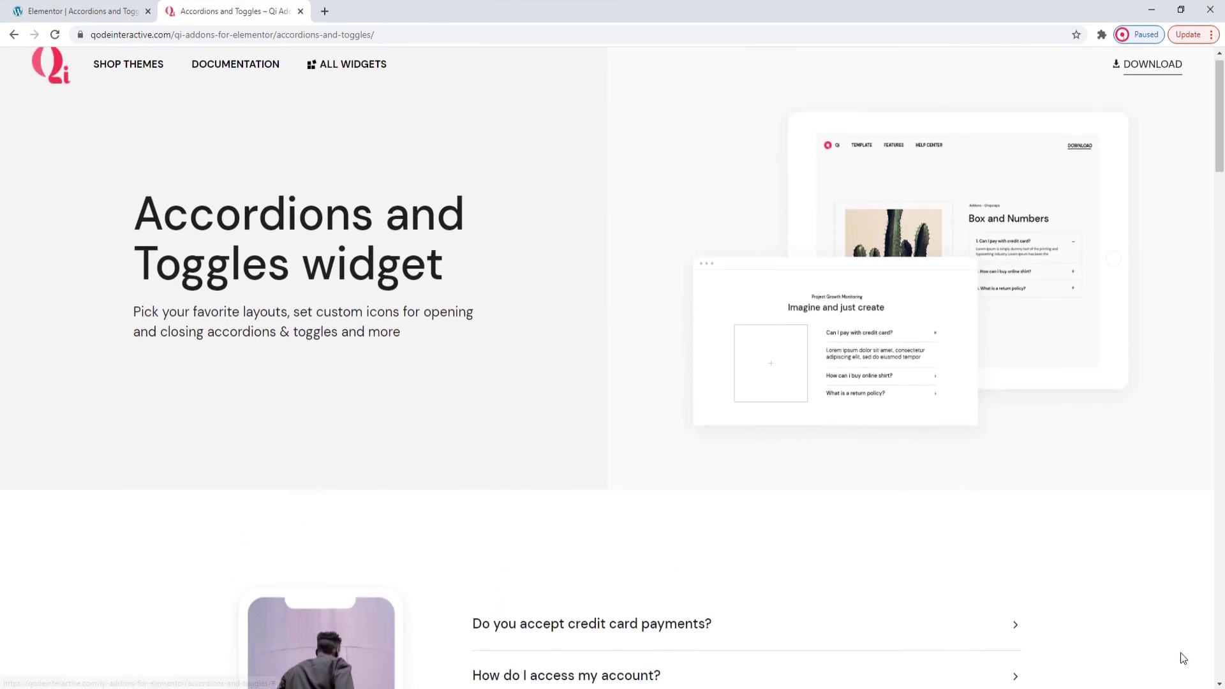
left_click_drag(1222, 114, 1223, 328)
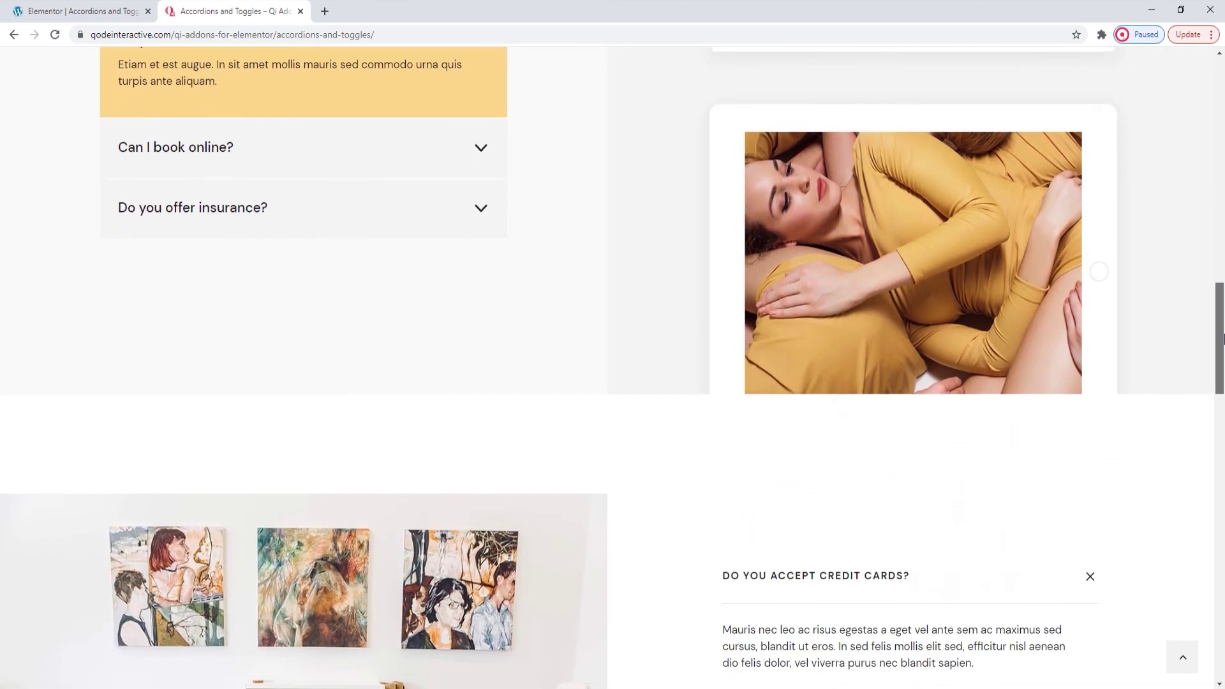
left_click_drag(1223, 338, 1223, 392)
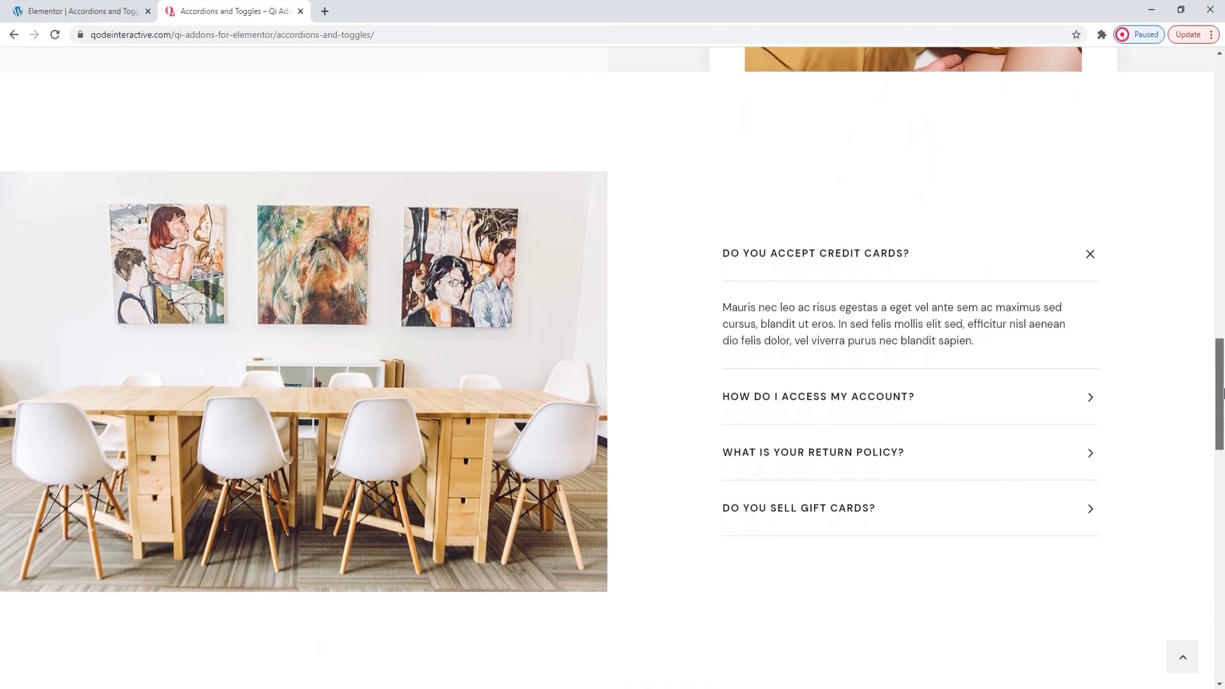
left_click_drag(1223, 393, 1222, 469)
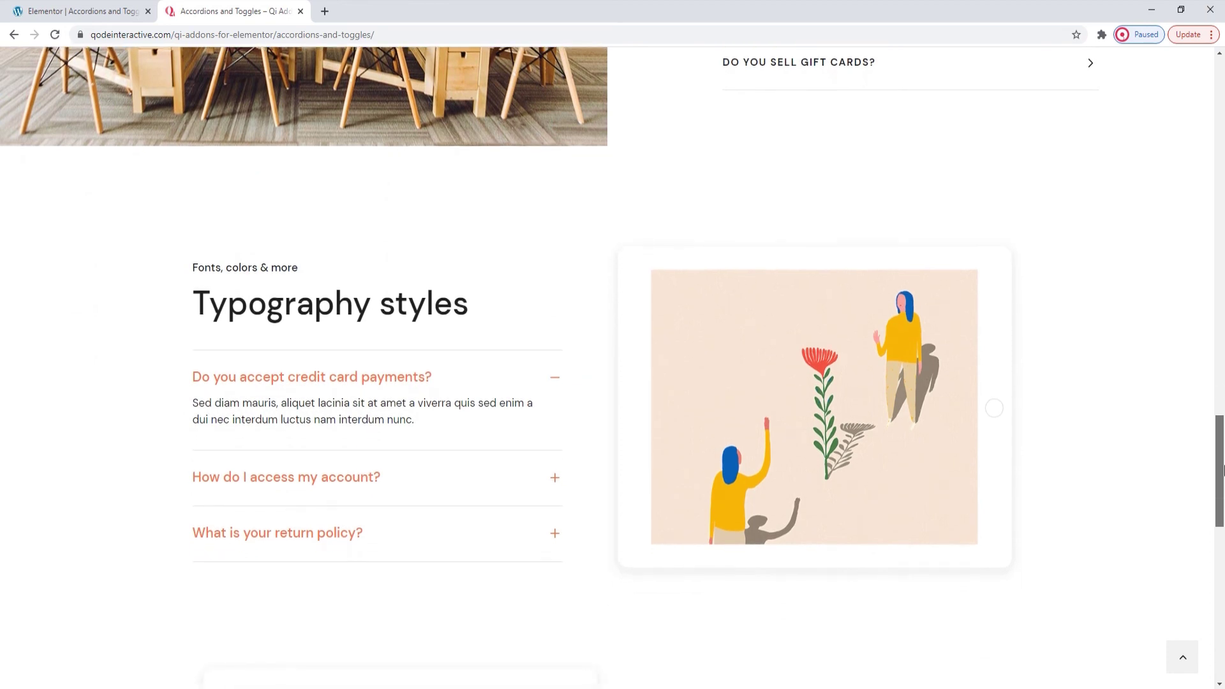
left_click_drag(1223, 470, 1222, 563)
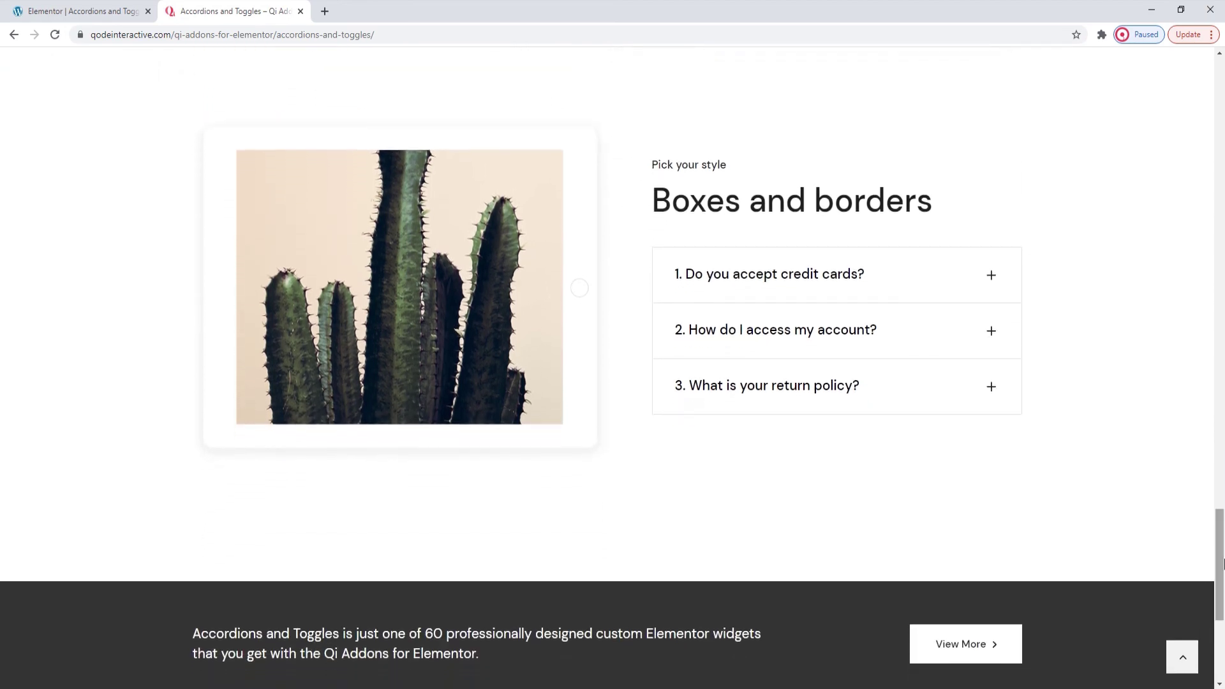